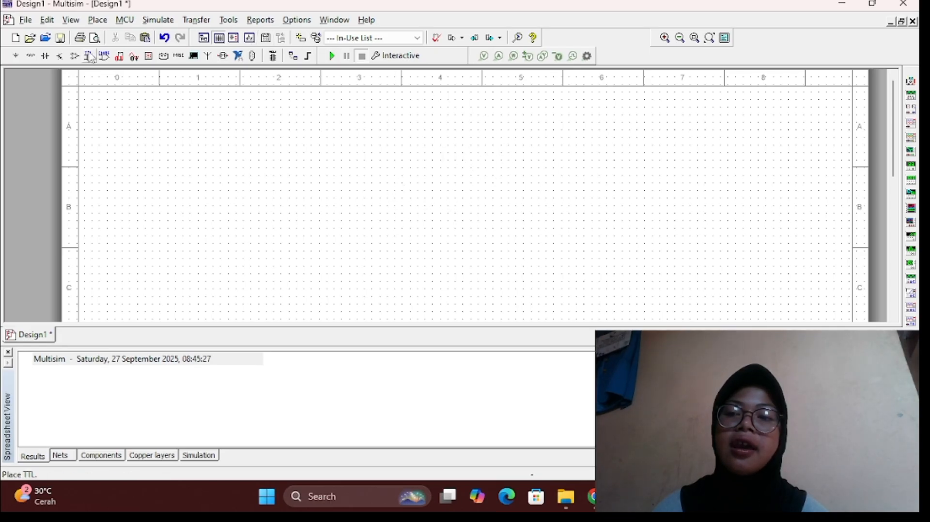
Step: Place three 100 Ω resistors from the Basic group in a horizontal row near the top of the schematic
{"action": "left_click", "coordinate": [30, 58]}
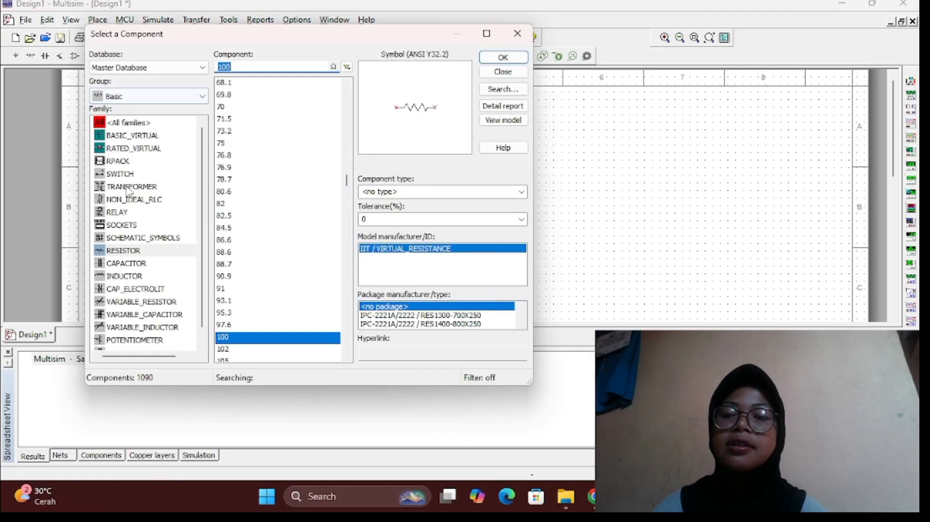
{"action": "left_click", "coordinate": [133, 251]}
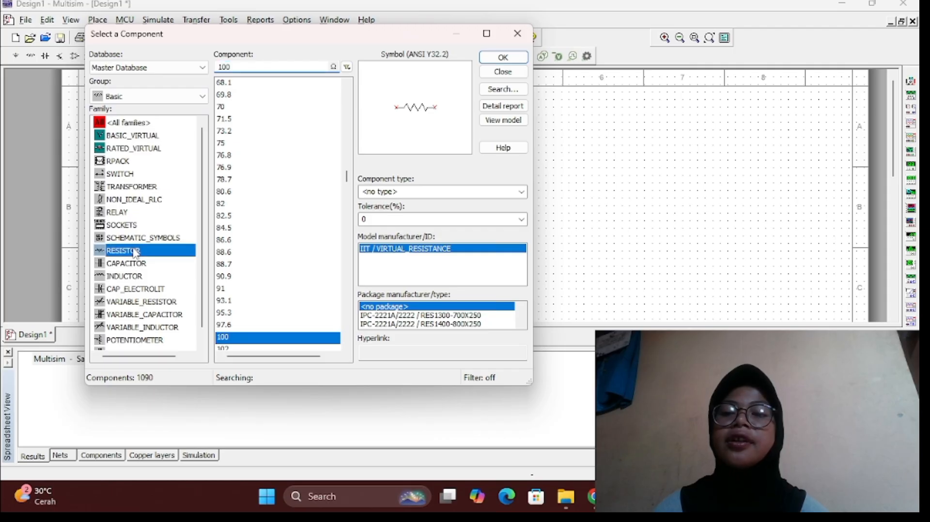
{"action": "double_click", "coordinate": [250, 343]}
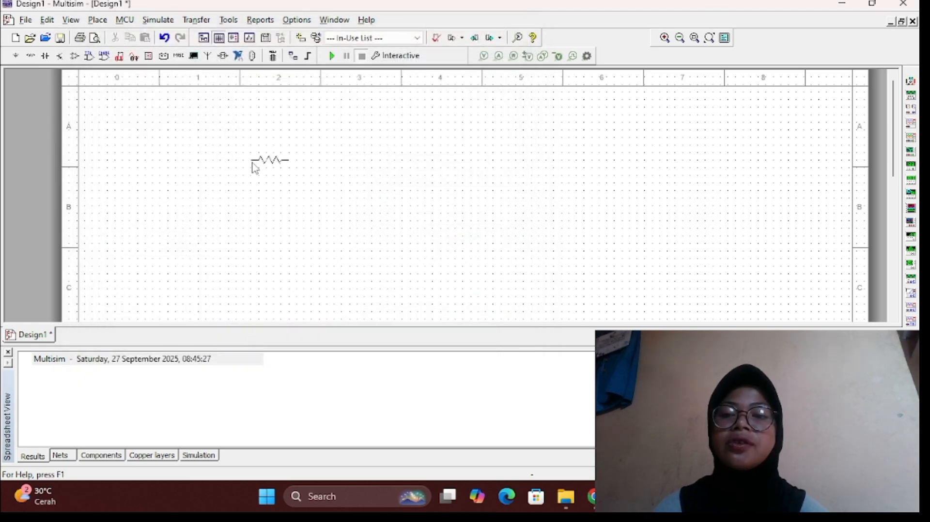
{"action": "left_click", "coordinate": [252, 164]}
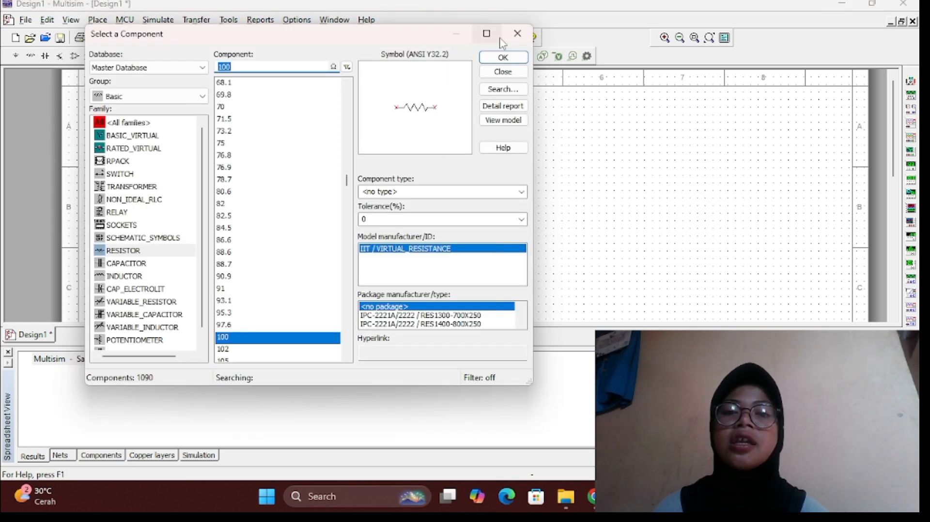
{"action": "double_click", "coordinate": [269, 339]}
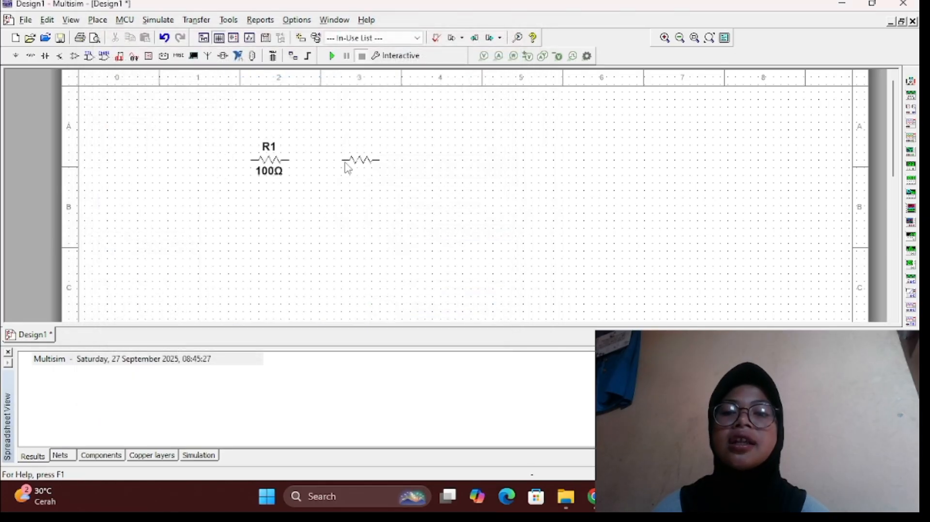
{"action": "left_click", "coordinate": [338, 162]}
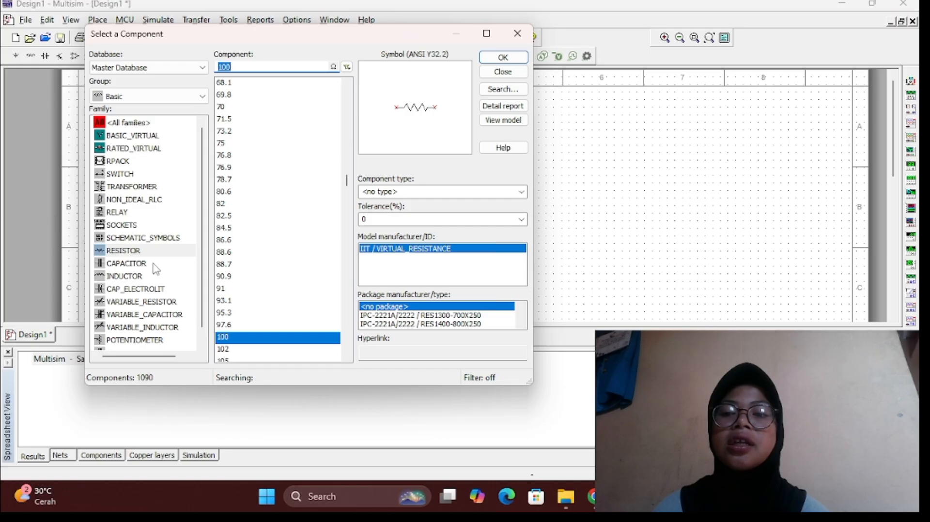
{"action": "double_click", "coordinate": [259, 337]}
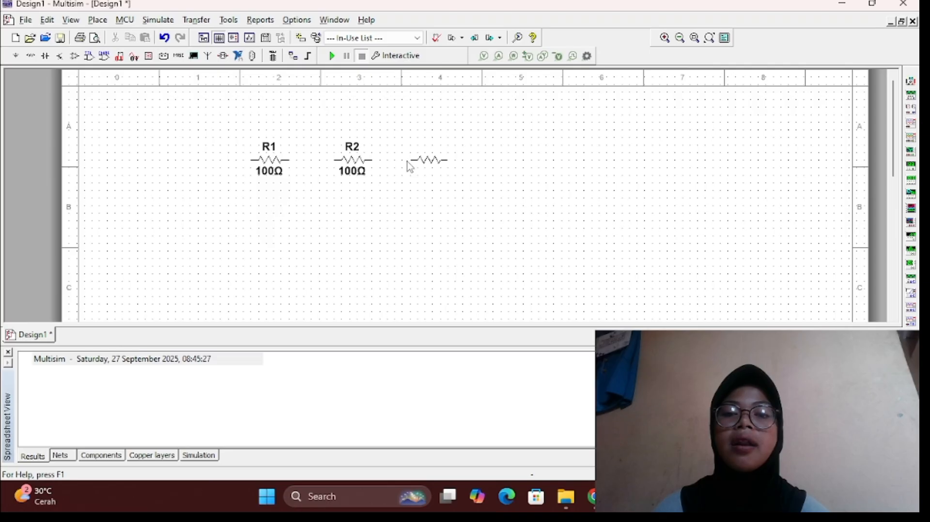
{"action": "left_click", "coordinate": [408, 167]}
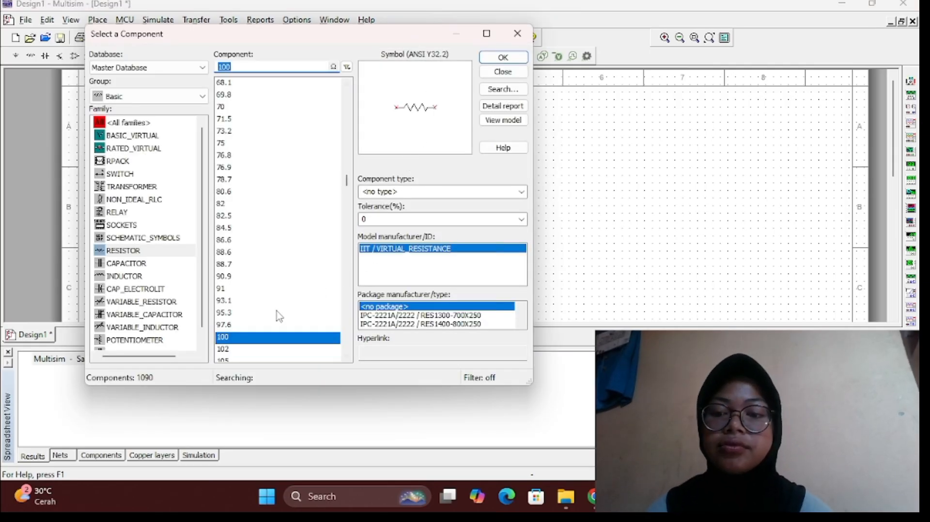
{"action": "left_click", "coordinate": [518, 33]}
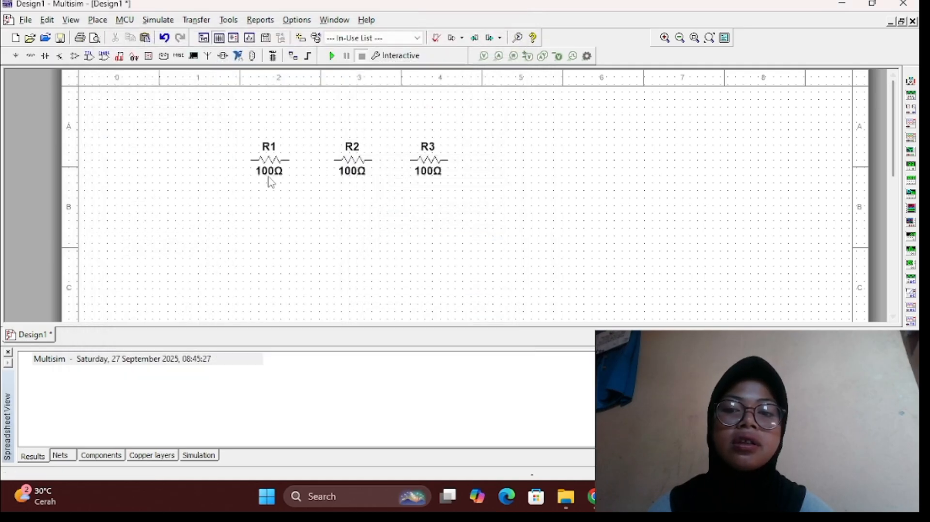
Step: Wire the three resistors in series, connecting R1 to R2 and R2 to R3
{"action": "left_click", "coordinate": [287, 160]}
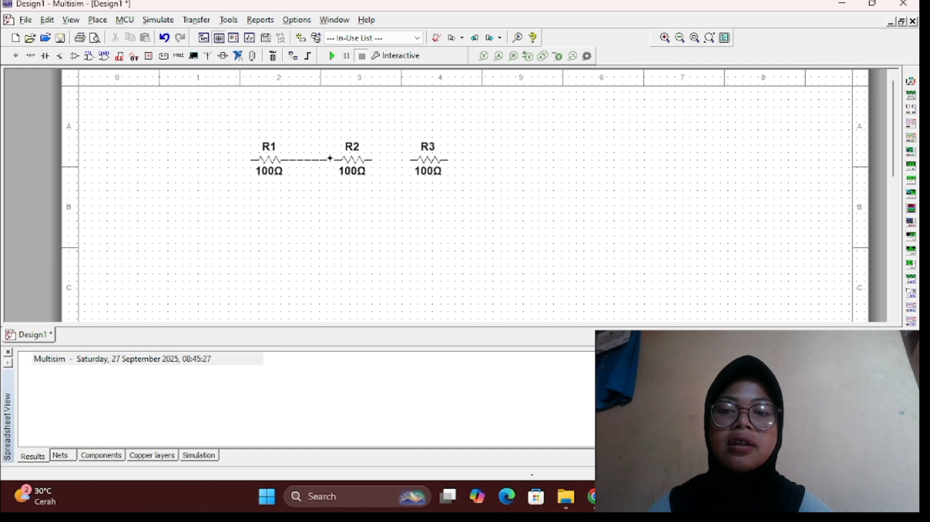
{"action": "left_click", "coordinate": [334, 160]}
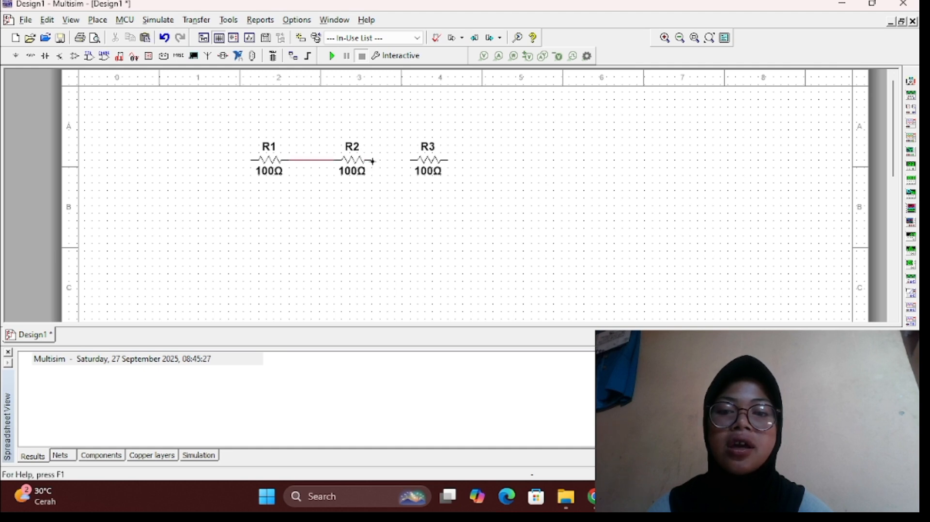
{"action": "left_click", "coordinate": [372, 161]}
{"action": "left_click", "coordinate": [412, 160]}
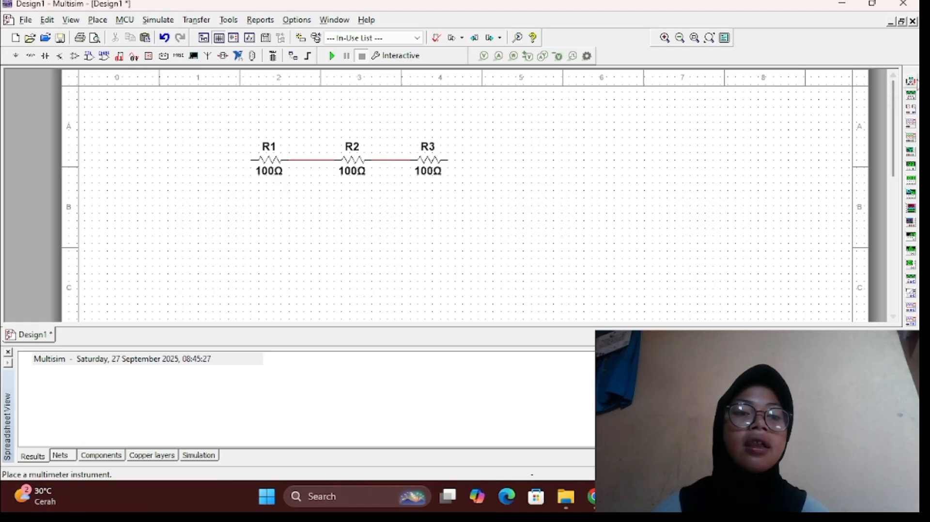
Step: Place a multimeter centred below the row of resistors
{"action": "left_click", "coordinate": [911, 82]}
{"action": "scroll", "coordinate": [764, 207], "scroll_direction": "down", "scroll_amount": 3}
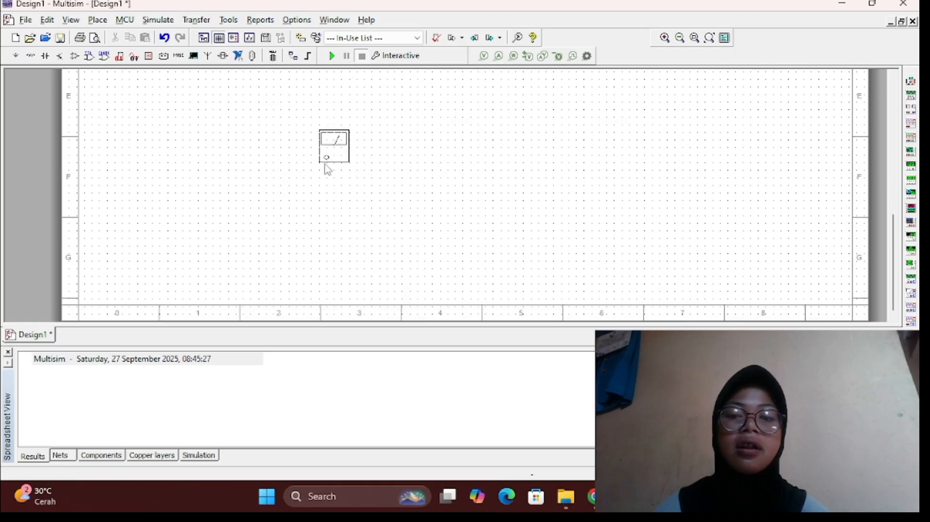
{"action": "scroll", "coordinate": [341, 274], "scroll_direction": "up", "scroll_amount": 3}
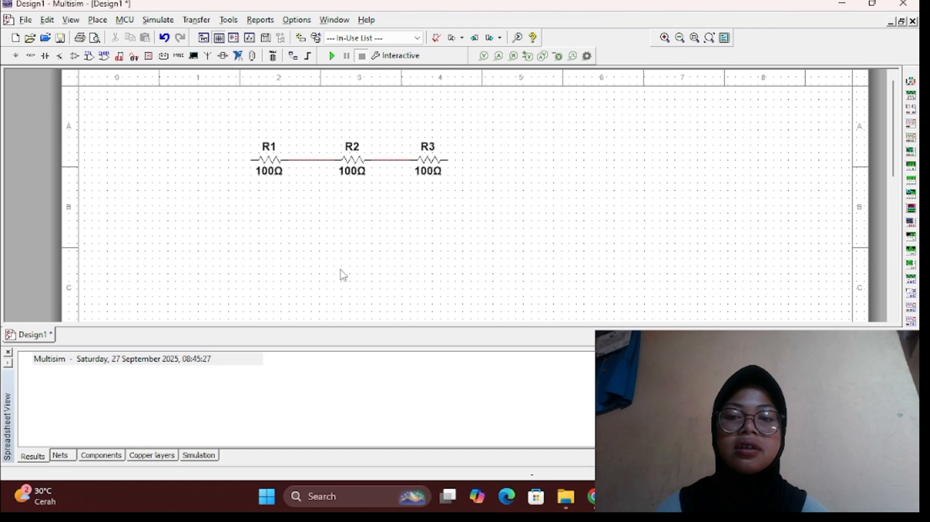
{"action": "left_click", "coordinate": [349, 228]}
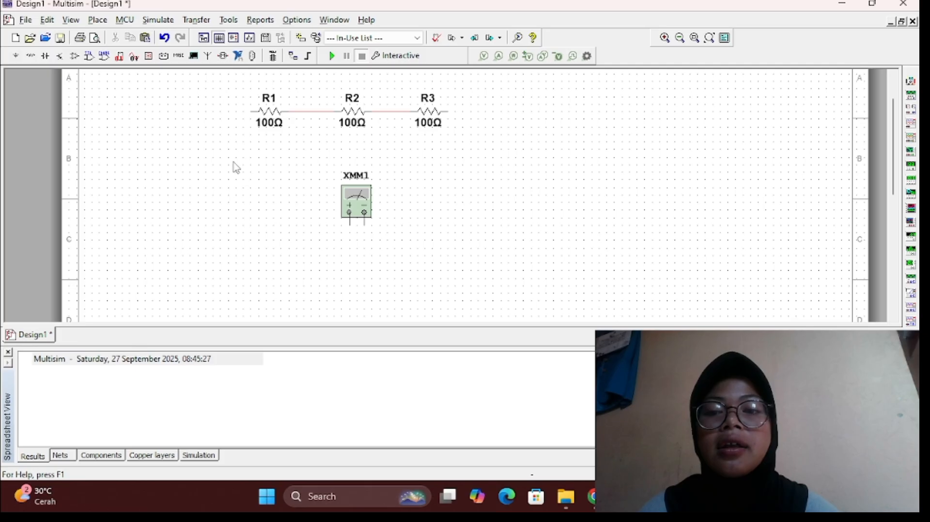
Step: Wire R1's free end to the multimeter's positive terminal and R3's free end to its negative terminal
{"action": "left_click", "coordinate": [251, 111]}
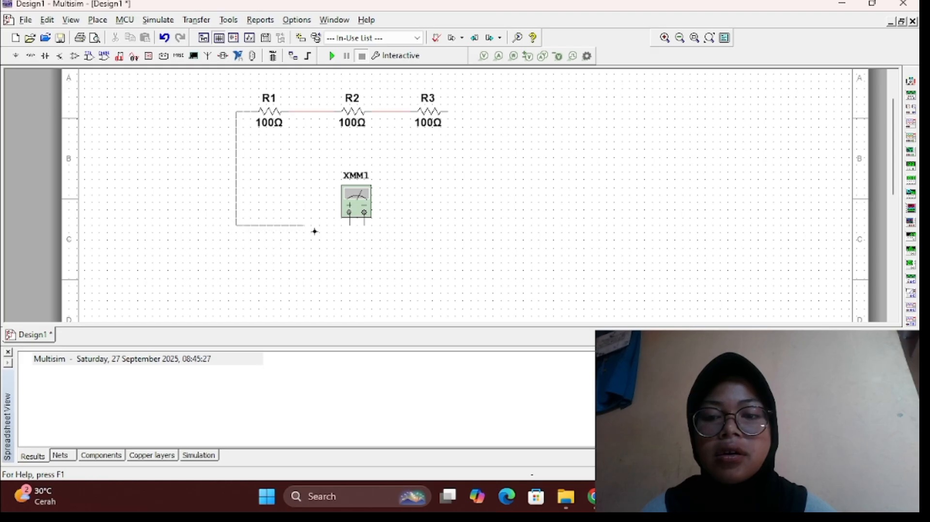
{"action": "left_click", "coordinate": [349, 227]}
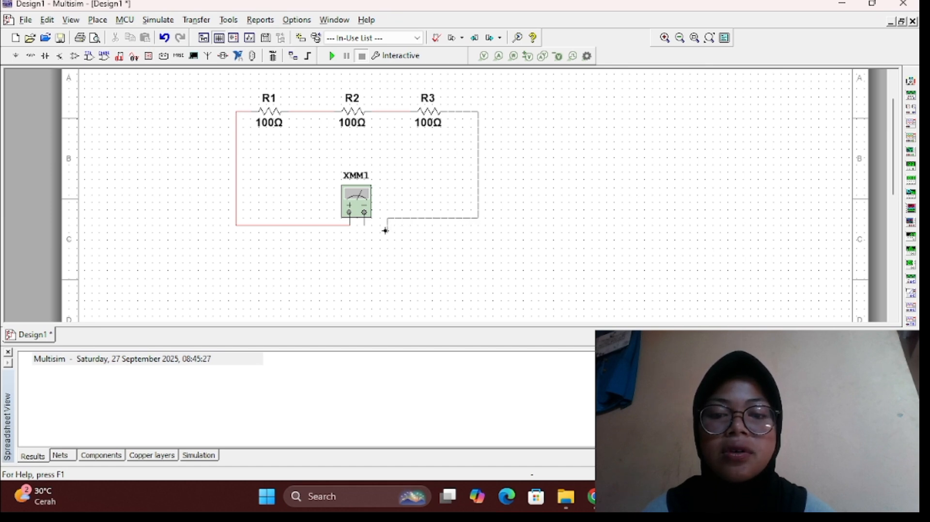
{"action": "key", "text": "Escape"}
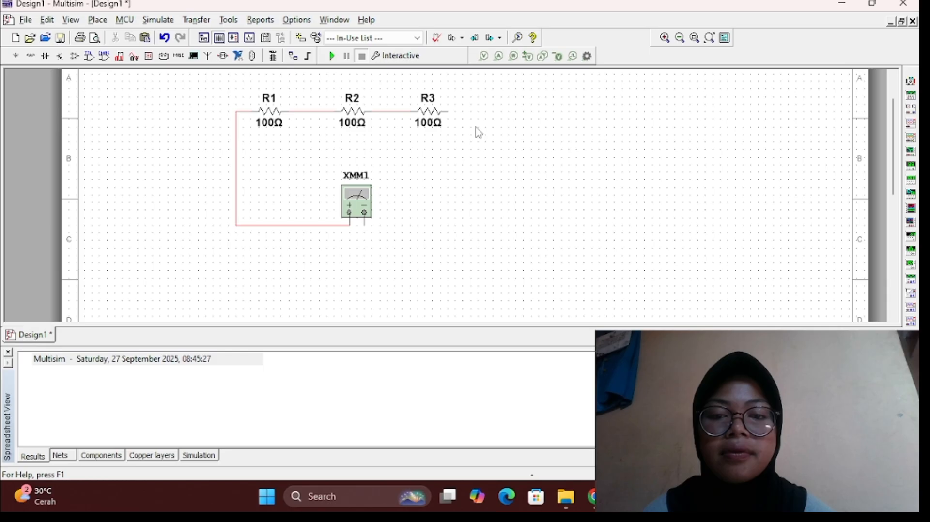
{"action": "left_click", "coordinate": [447, 111]}
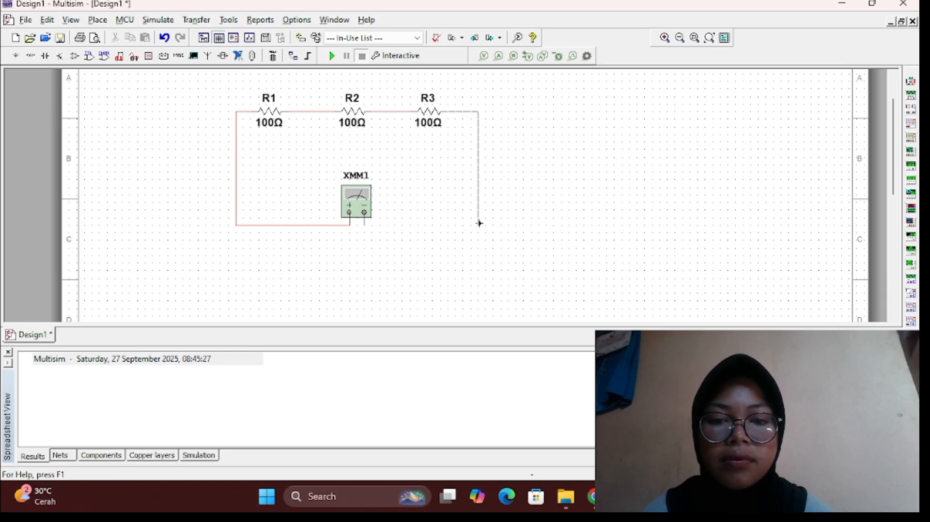
{"action": "left_click", "coordinate": [366, 225]}
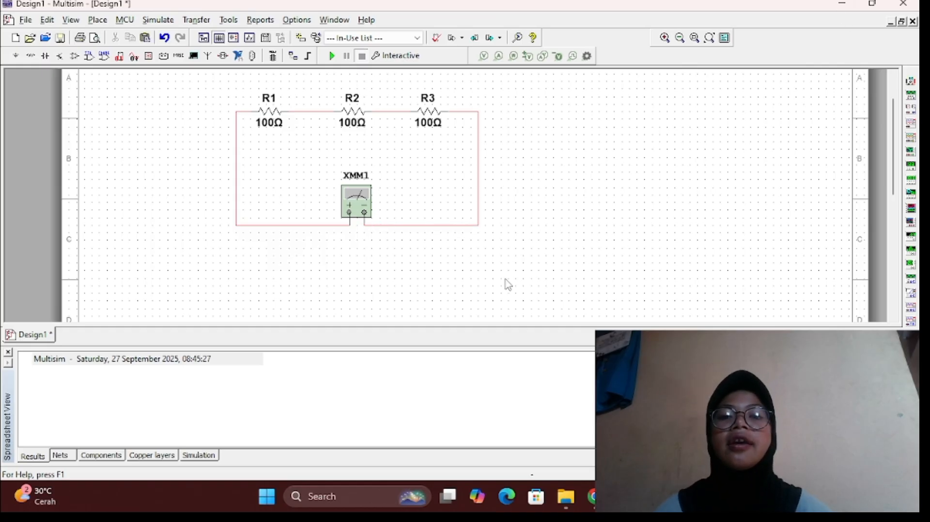
Step: Run the simulation and check the circuit's current, voltage and total resistance on the multimeter, leaving it in ohm mode
{"action": "scroll", "coordinate": [507, 286], "scroll_direction": "up", "scroll_amount": 1}
{"action": "scroll", "coordinate": [507, 286], "scroll_direction": "down", "scroll_amount": 1}
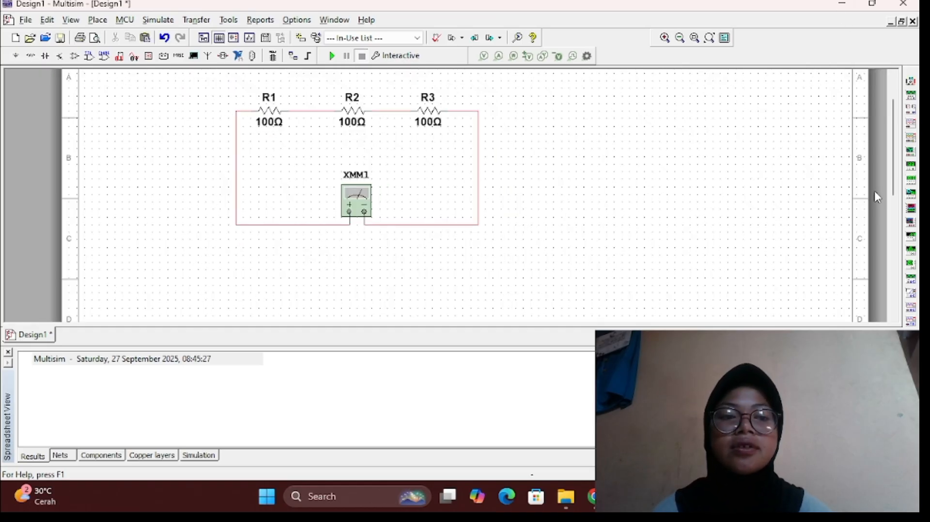
{"action": "left_click_drag", "start_coordinate": [892, 181], "coordinate": [892, 161]}
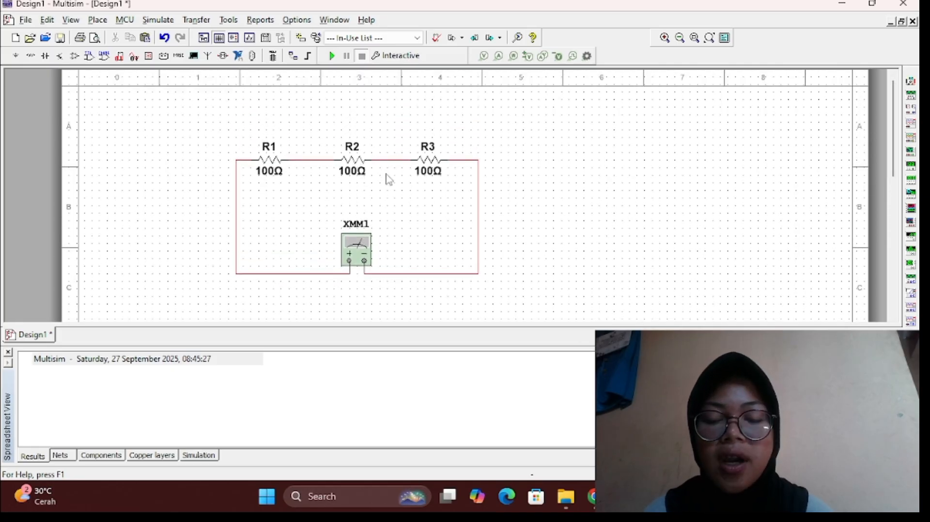
{"action": "left_click", "coordinate": [333, 57]}
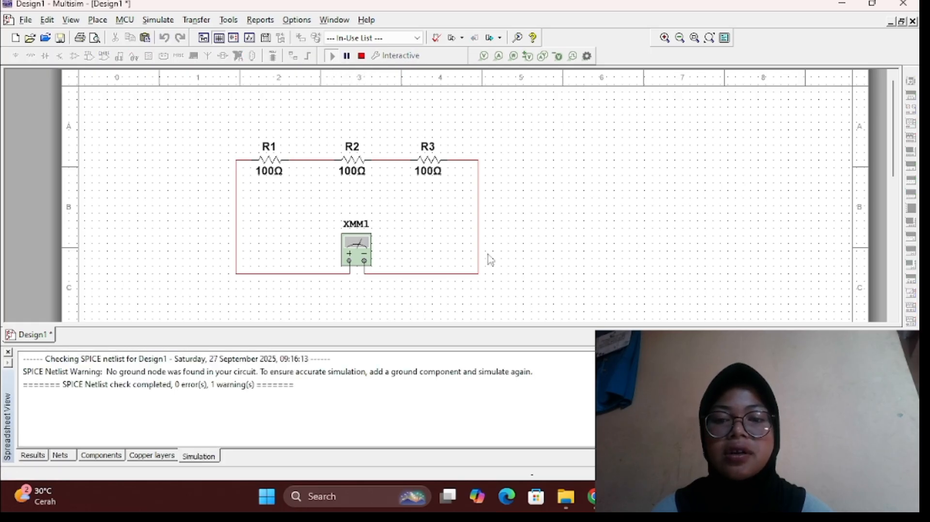
{"action": "double_click", "coordinate": [357, 253]}
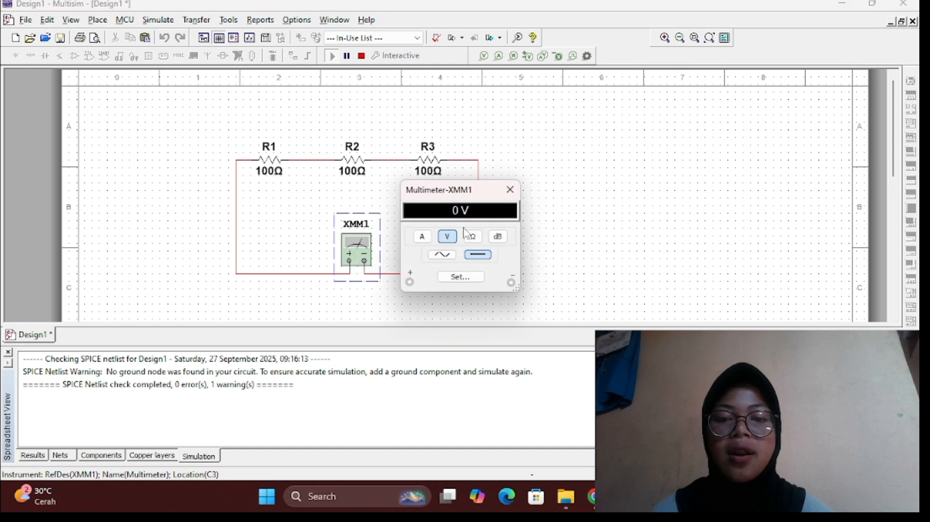
{"action": "left_click", "coordinate": [419, 240]}
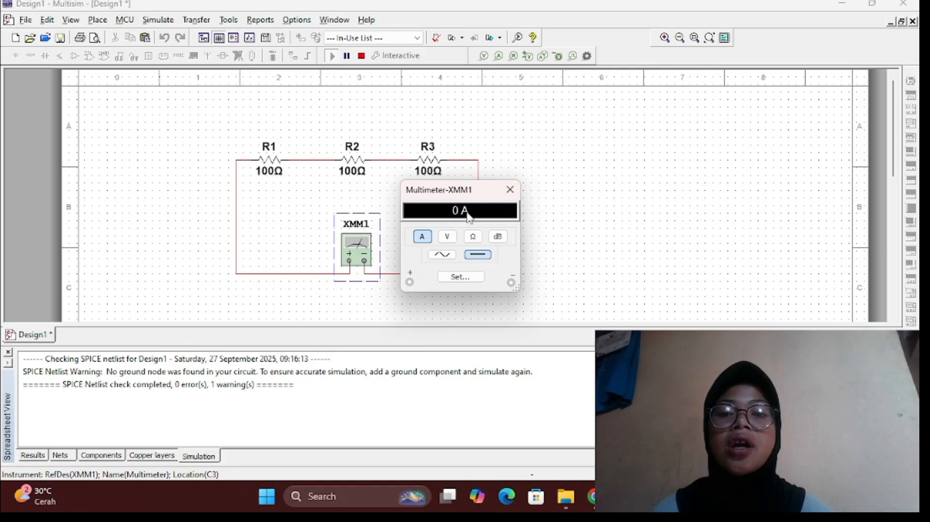
{"action": "left_click", "coordinate": [449, 241]}
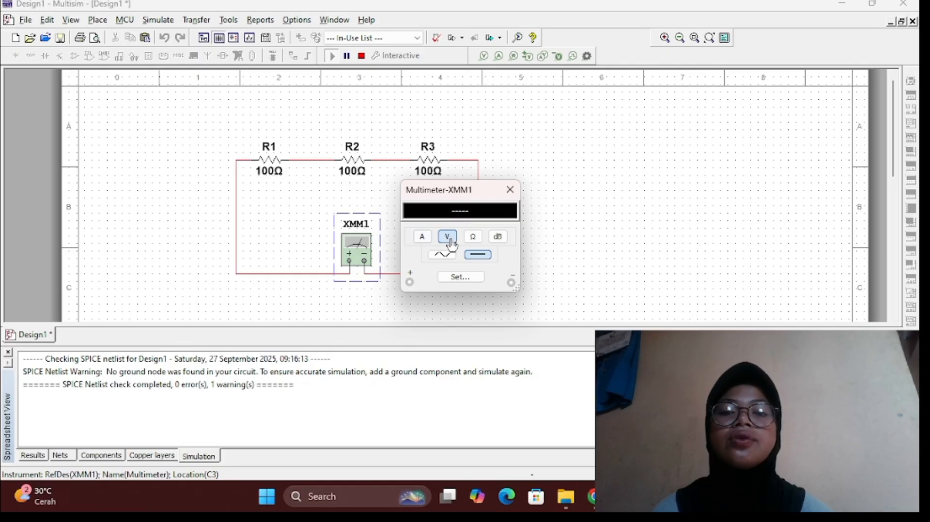
{"action": "left_click", "coordinate": [476, 240]}
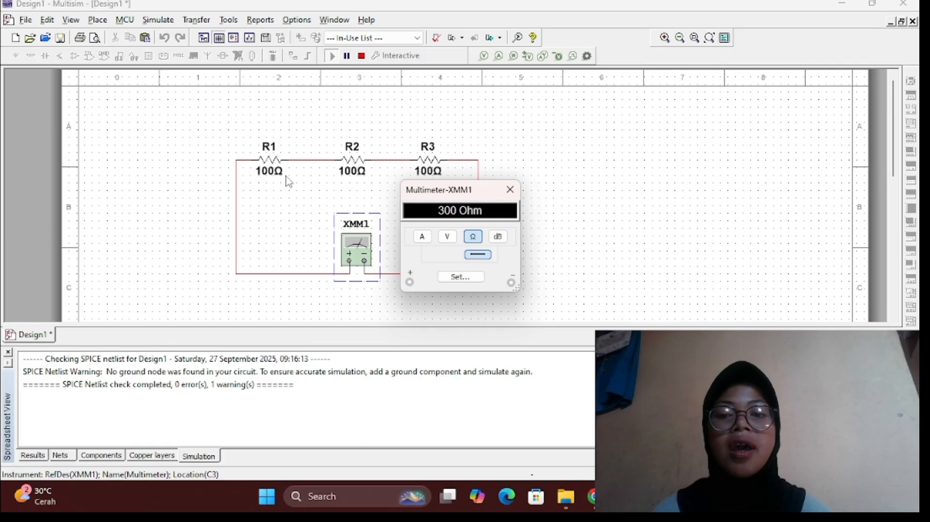
{"action": "left_click", "coordinate": [512, 196]}
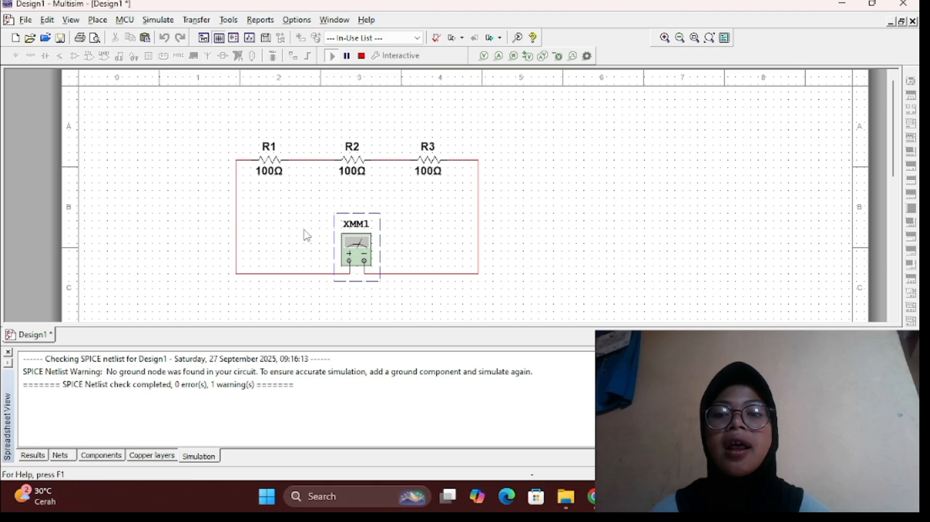
Step: Move the multimeter slightly up and to the right beneath the resistors
{"action": "left_click_drag", "start_coordinate": [358, 260], "coordinate": [373, 251]}
{"action": "right_click", "coordinate": [373, 252]}
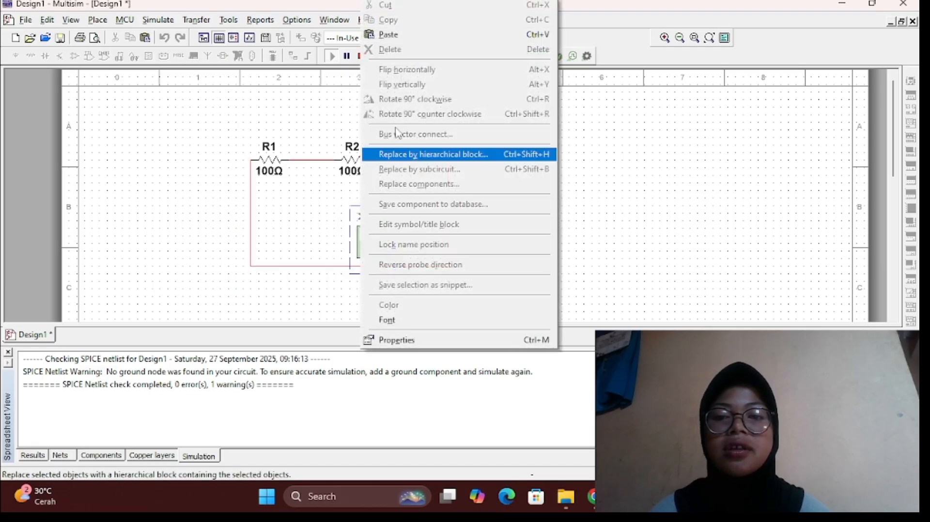
{"action": "left_click", "coordinate": [251, 169]}
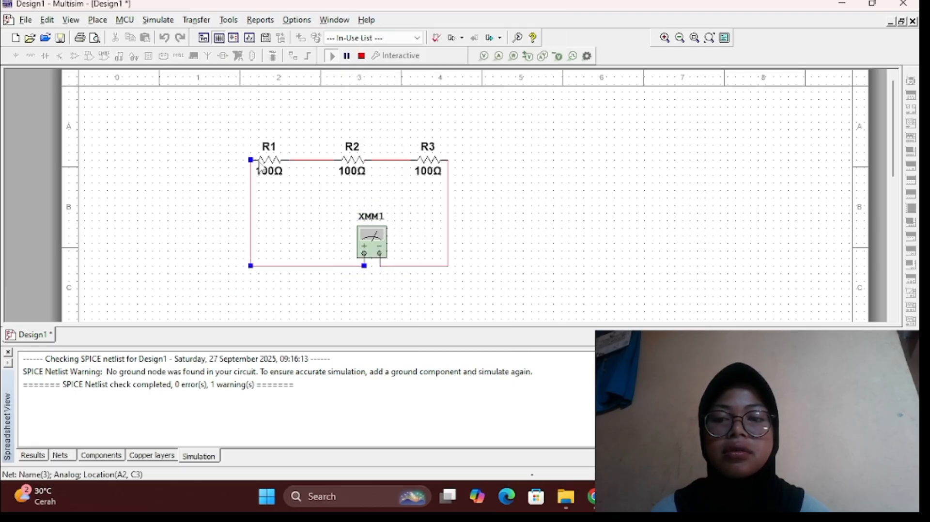
{"action": "right_click", "coordinate": [232, 185]}
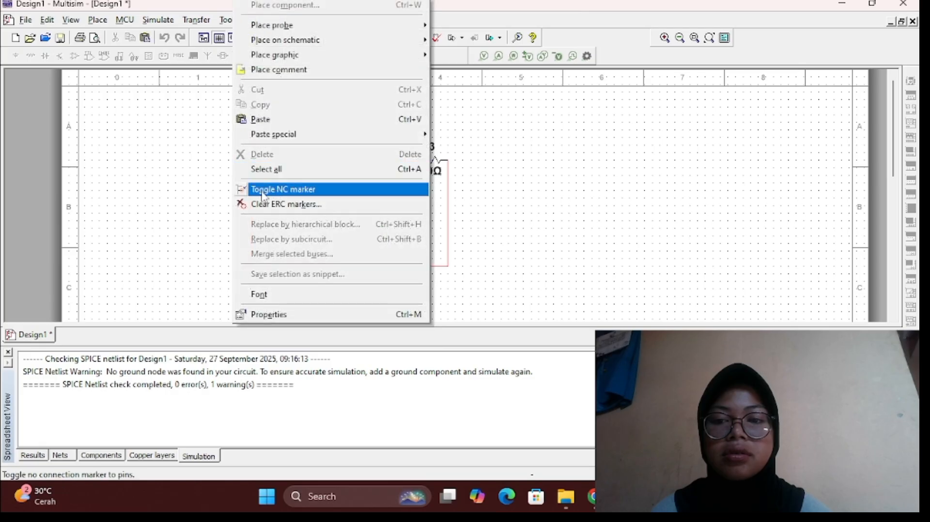
{"action": "mouse_move", "coordinate": [291, 135]}
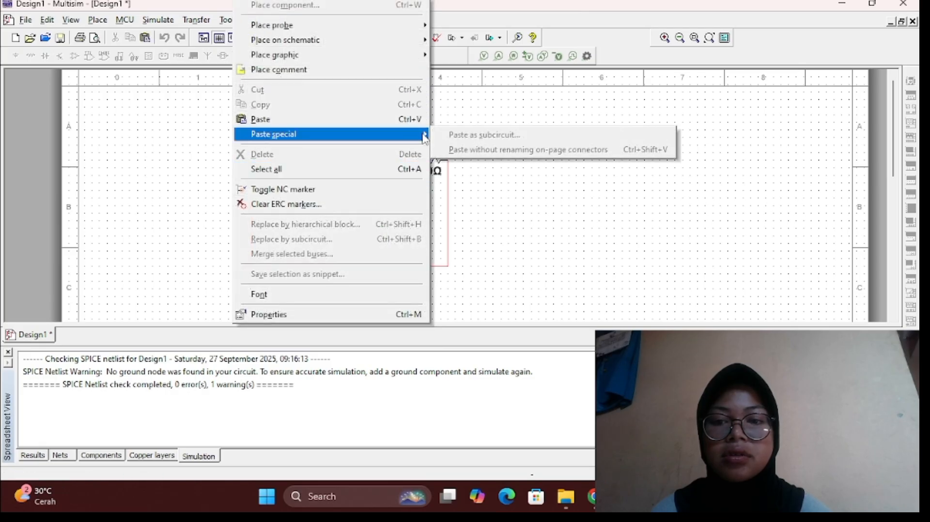
{"action": "left_click", "coordinate": [449, 122]}
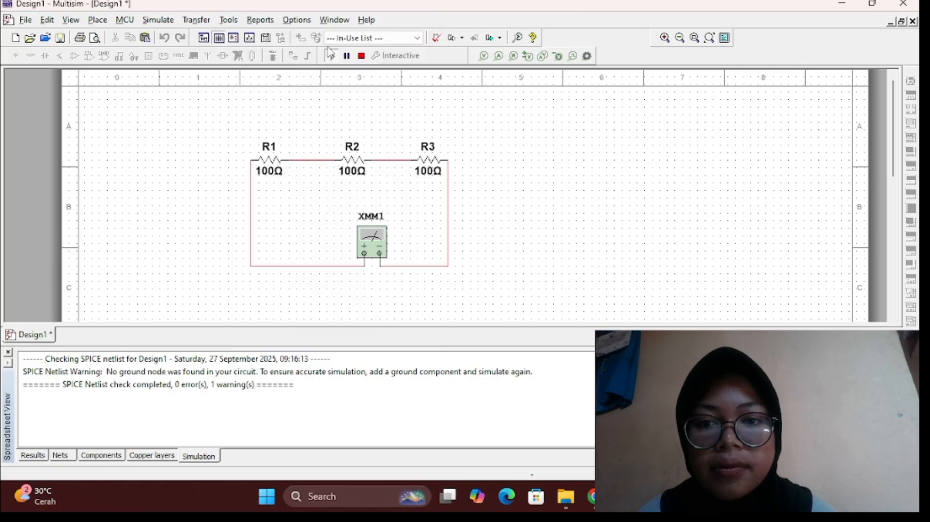
Step: Stop the running simulation of the series circuit
{"action": "left_click", "coordinate": [361, 56]}
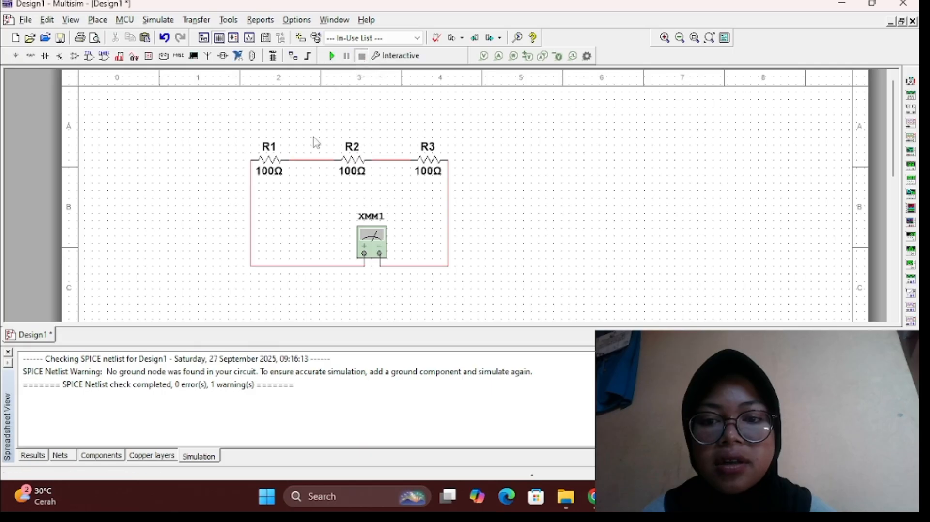
{"action": "left_click", "coordinate": [283, 168]}
{"action": "left_click", "coordinate": [273, 151]}
{"action": "left_click", "coordinate": [273, 154]}
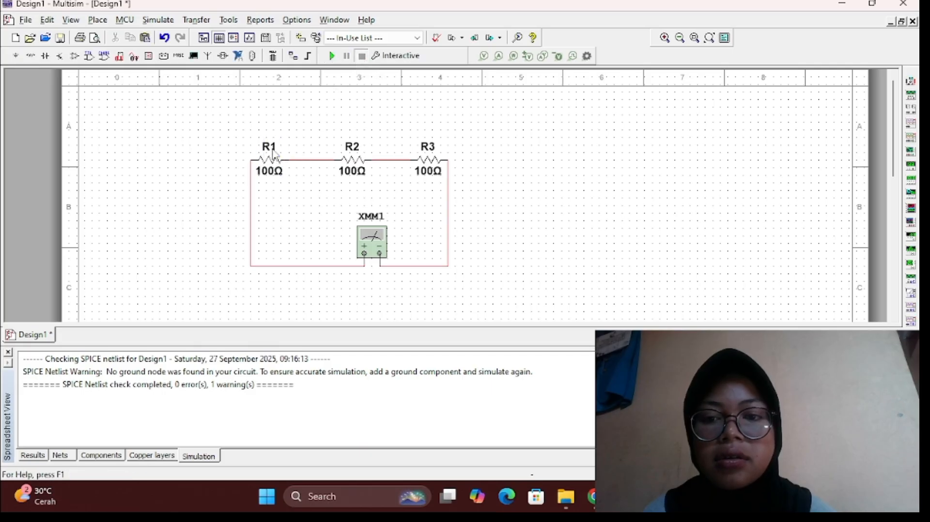
{"action": "double_click", "coordinate": [272, 151]}
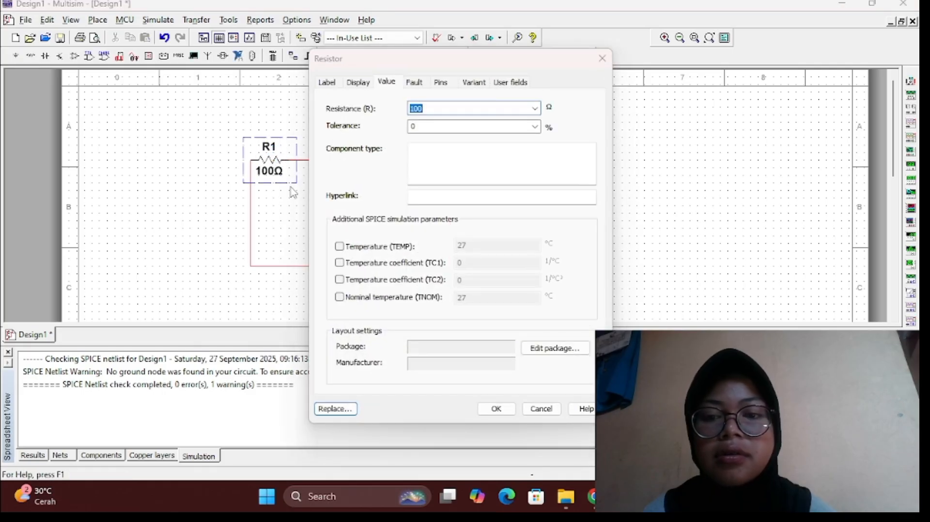
{"action": "left_click", "coordinate": [602, 58]}
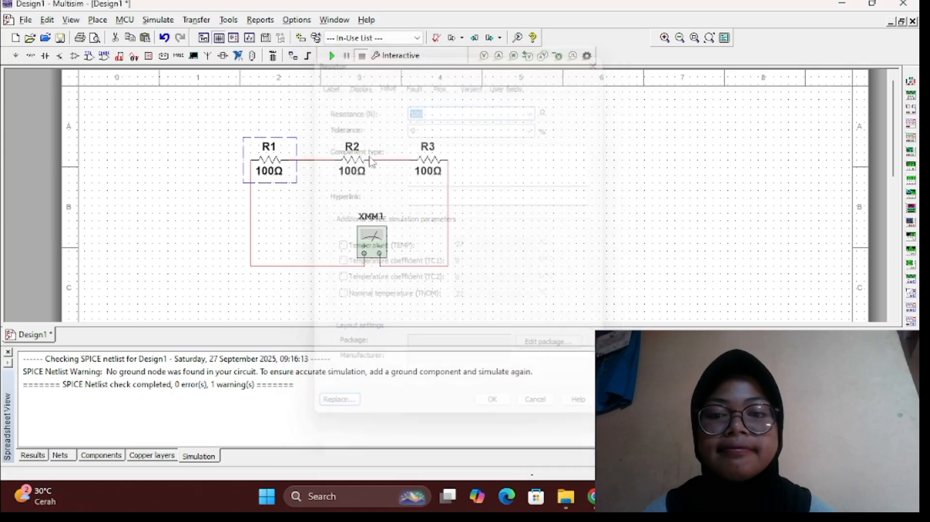
Step: Delete resistors R1, R2 and R3 and the multimeter XMM1 from the schematic
{"action": "right_click", "coordinate": [271, 160]}
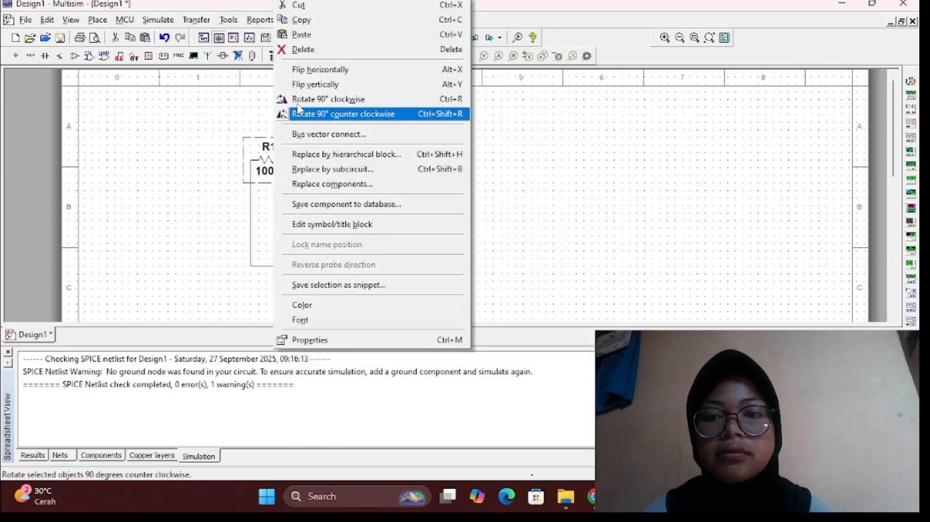
{"action": "left_click", "coordinate": [326, 49]}
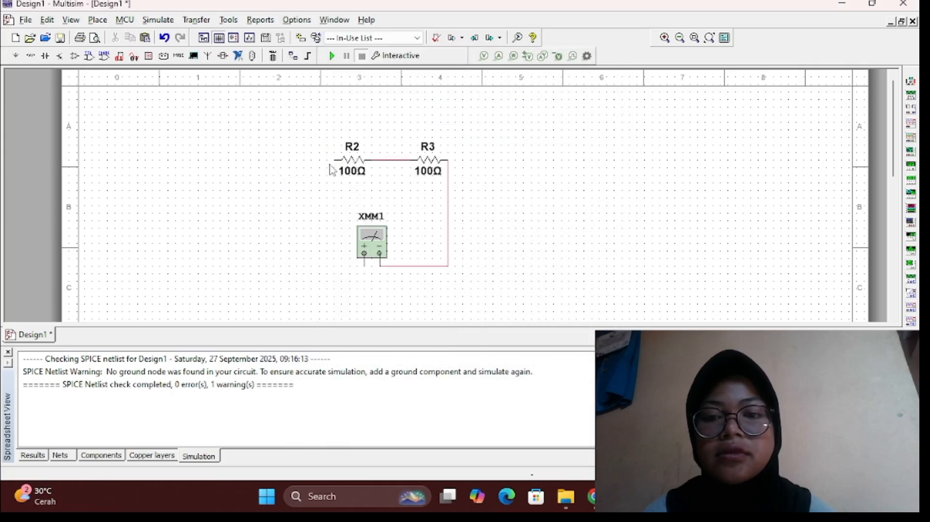
{"action": "right_click", "coordinate": [363, 155]}
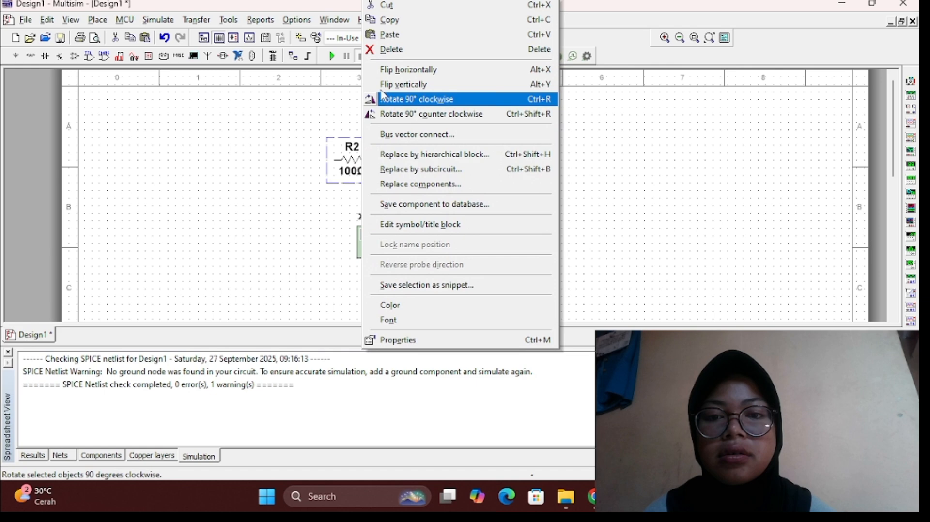
{"action": "left_click", "coordinate": [383, 47]}
{"action": "right_click", "coordinate": [417, 151]}
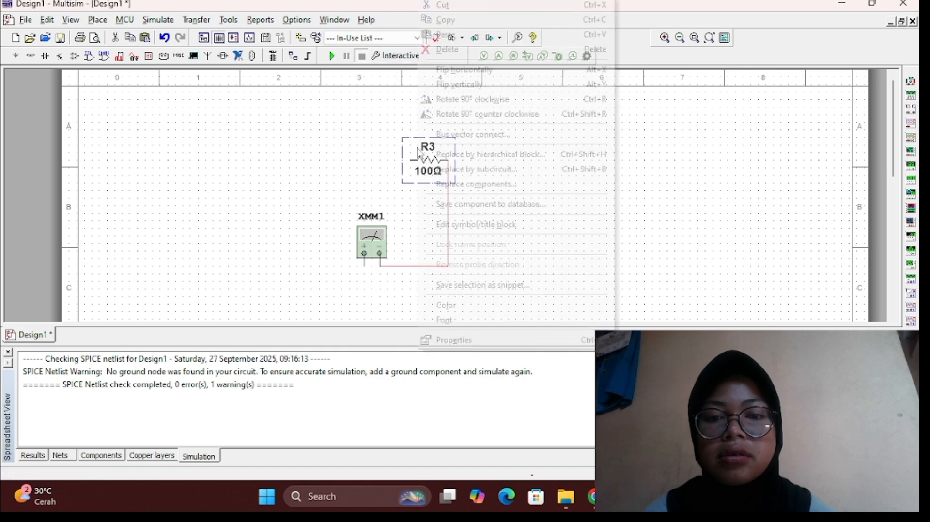
{"action": "left_click", "coordinate": [438, 46]}
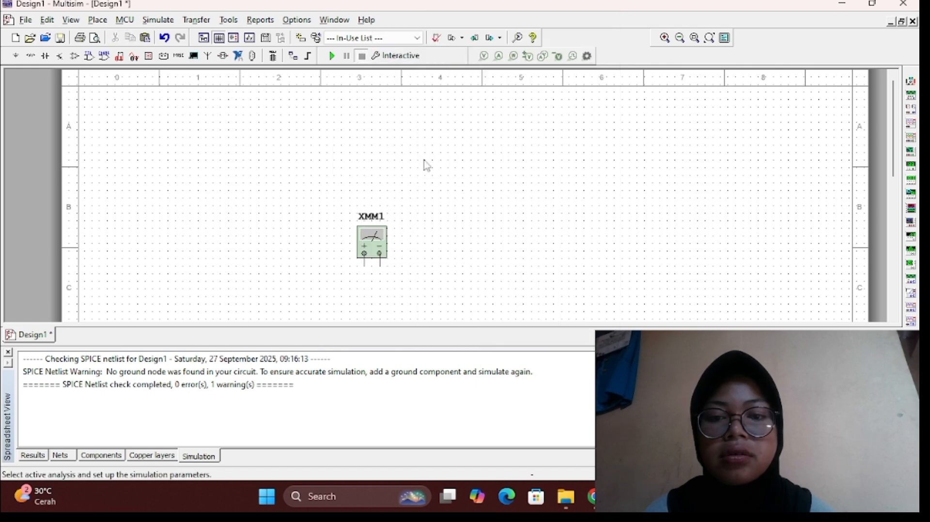
{"action": "right_click", "coordinate": [383, 242]}
{"action": "left_click", "coordinate": [434, 52]}
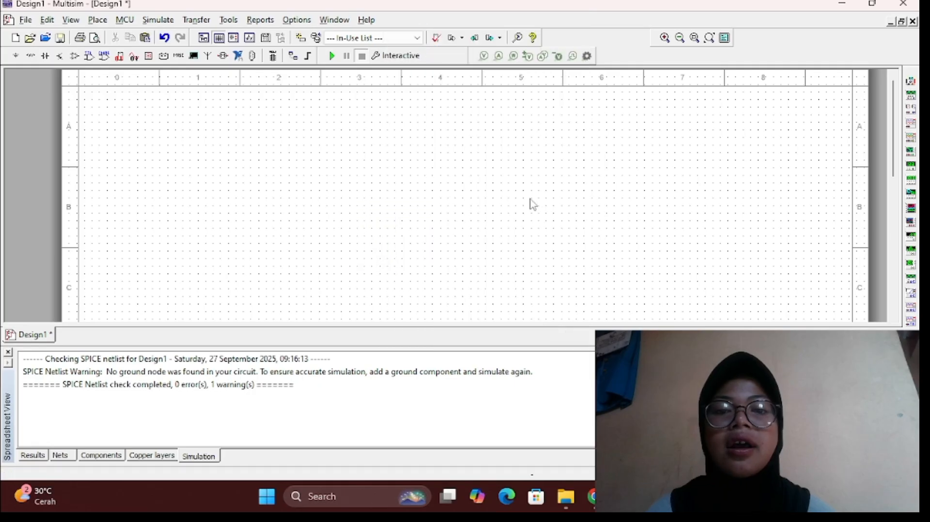
{"action": "scroll", "coordinate": [824, 289], "scroll_direction": "down", "scroll_amount": 1}
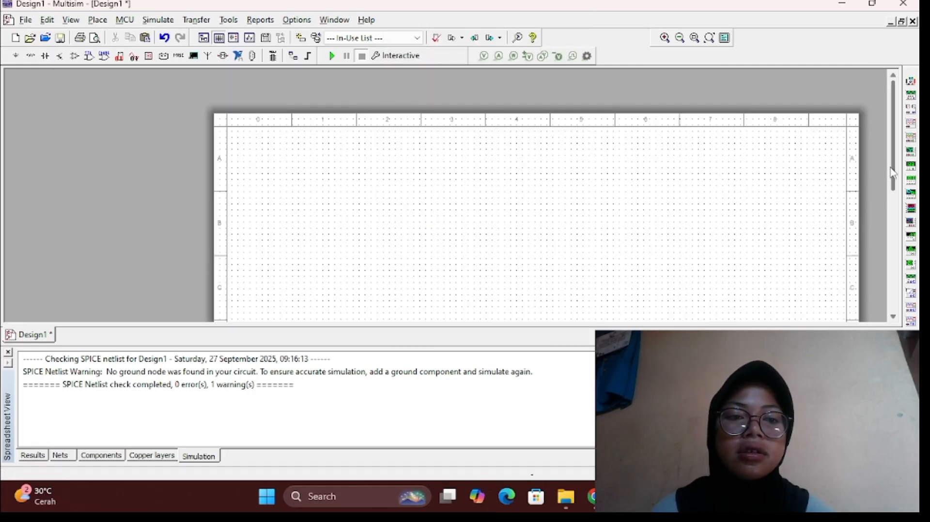
{"action": "scroll", "coordinate": [893, 172], "scroll_direction": "down", "scroll_amount": 2}
{"action": "scroll", "coordinate": [230, 194], "scroll_direction": "up", "scroll_amount": 1}
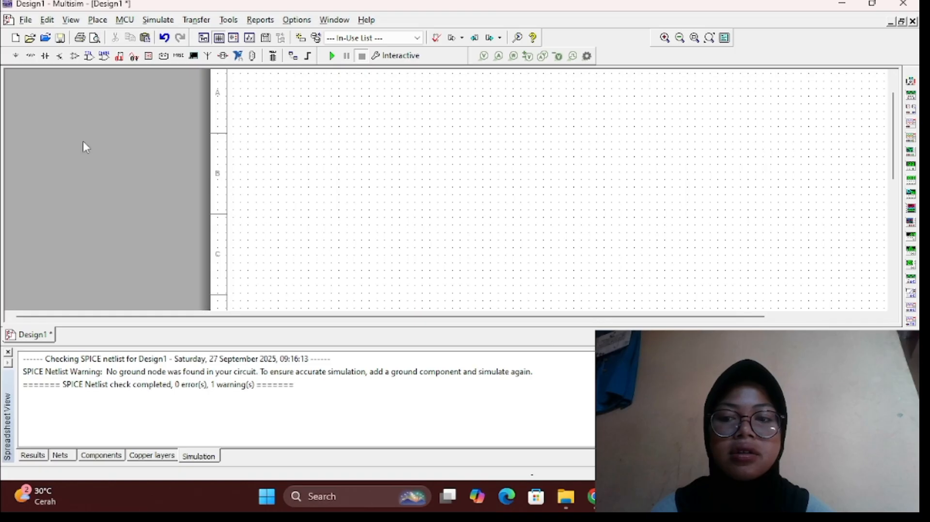
{"action": "scroll", "coordinate": [80, 142], "scroll_direction": "down", "scroll_amount": 2}
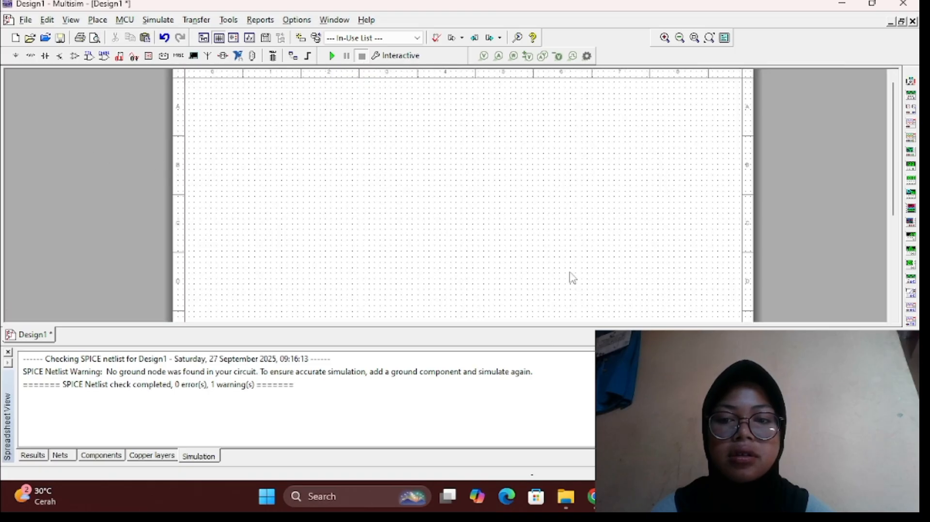
{"action": "scroll", "coordinate": [573, 277], "scroll_direction": "up", "scroll_amount": 1}
{"action": "scroll", "coordinate": [701, 285], "scroll_direction": "up", "scroll_amount": 1}
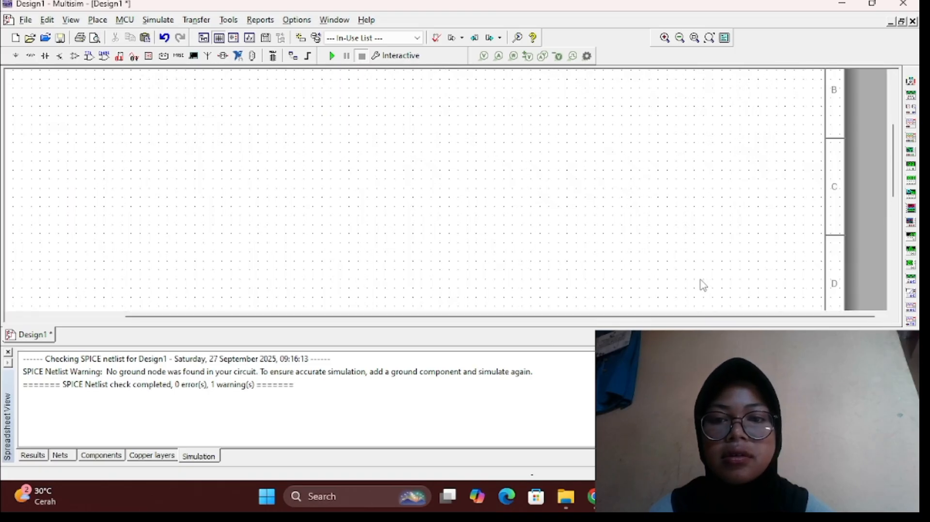
{"action": "scroll", "coordinate": [699, 284], "scroll_direction": "down", "scroll_amount": 1}
{"action": "scroll", "coordinate": [670, 274], "scroll_direction": "down", "scroll_amount": 1}
{"action": "scroll", "coordinate": [671, 275], "scroll_direction": "up", "scroll_amount": 1}
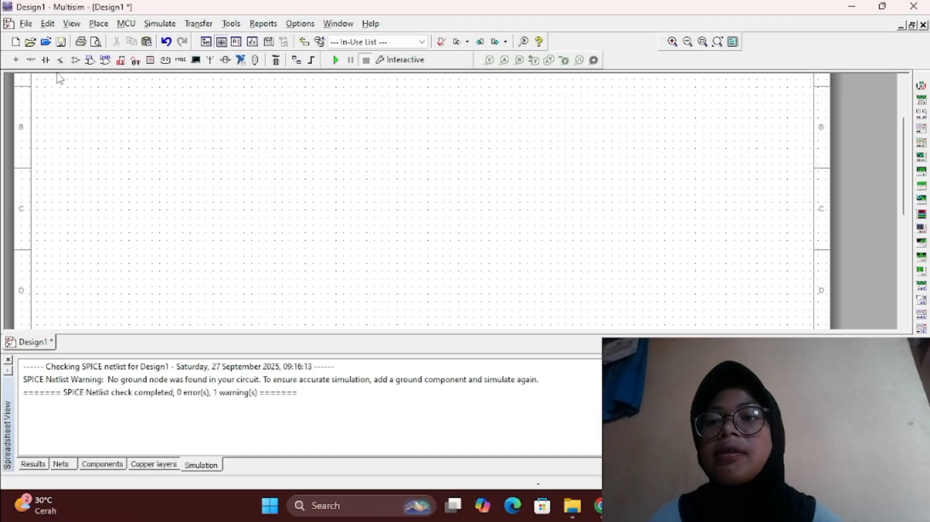
Step: Place a 100 Ω resistor from the Basic group's RESISTOR family in the upper part of the empty sheet
{"action": "left_click", "coordinate": [31, 59]}
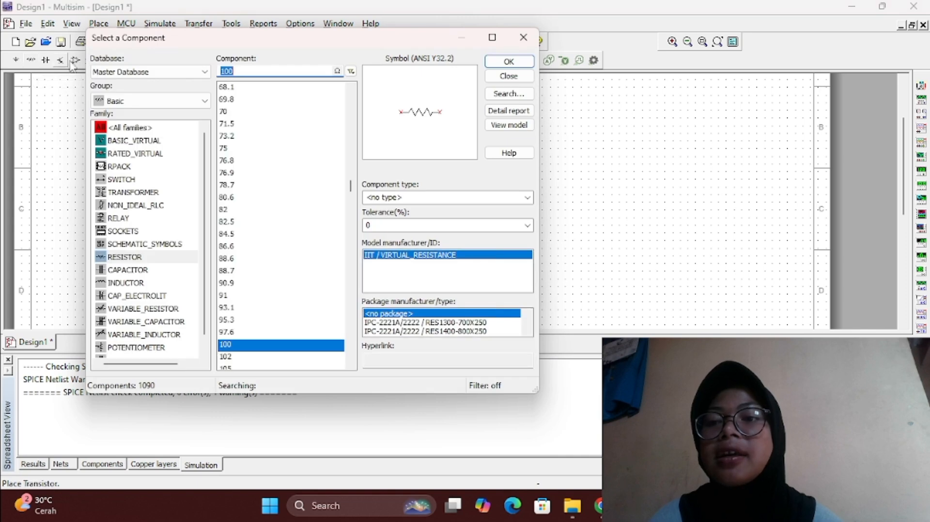
{"action": "left_click", "coordinate": [155, 258]}
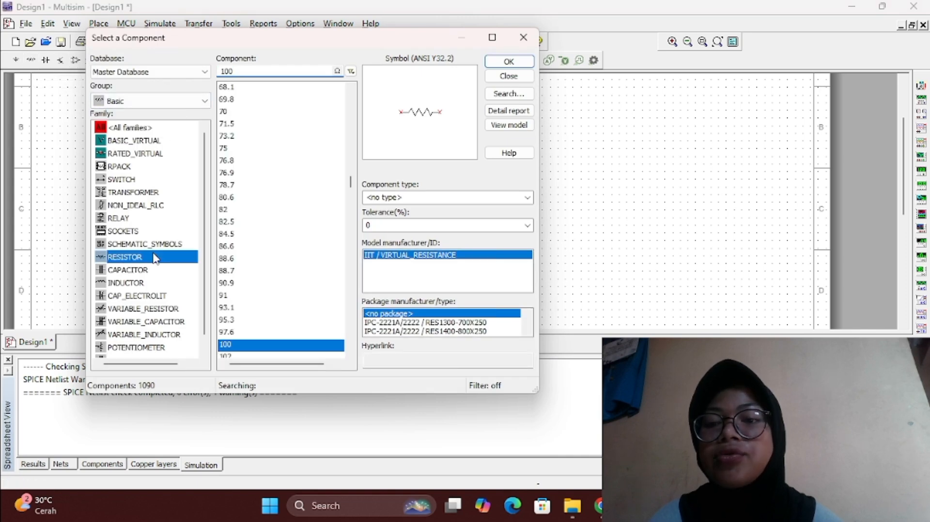
{"action": "left_click", "coordinate": [251, 346]}
{"action": "double_click", "coordinate": [246, 350]}
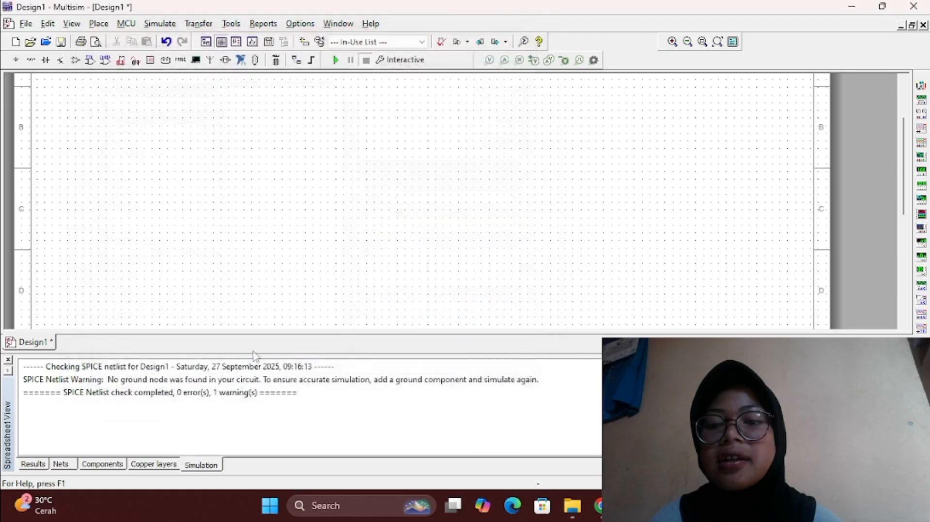
{"action": "left_click", "coordinate": [320, 119]}
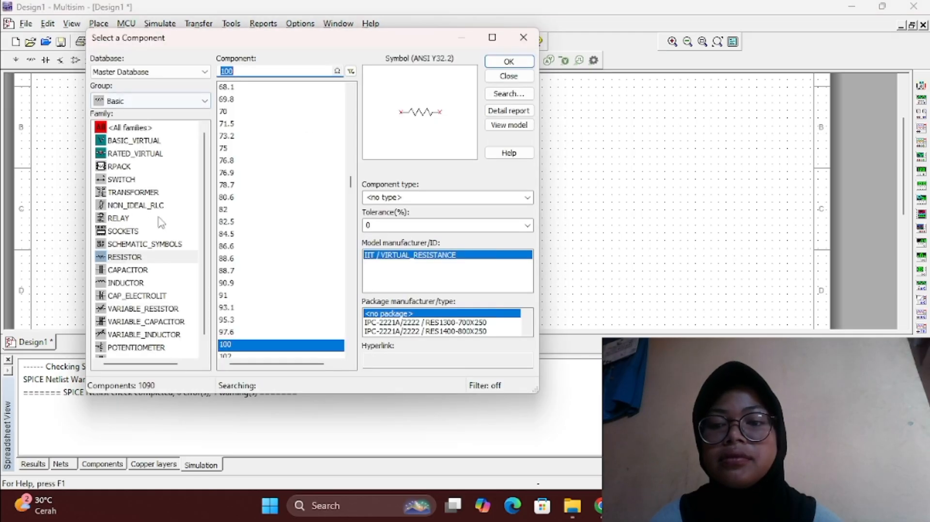
Step: Place a second 100 Ω resistor directly below R1, aligned with it
{"action": "left_click", "coordinate": [236, 346]}
{"action": "key", "text": "Up"}
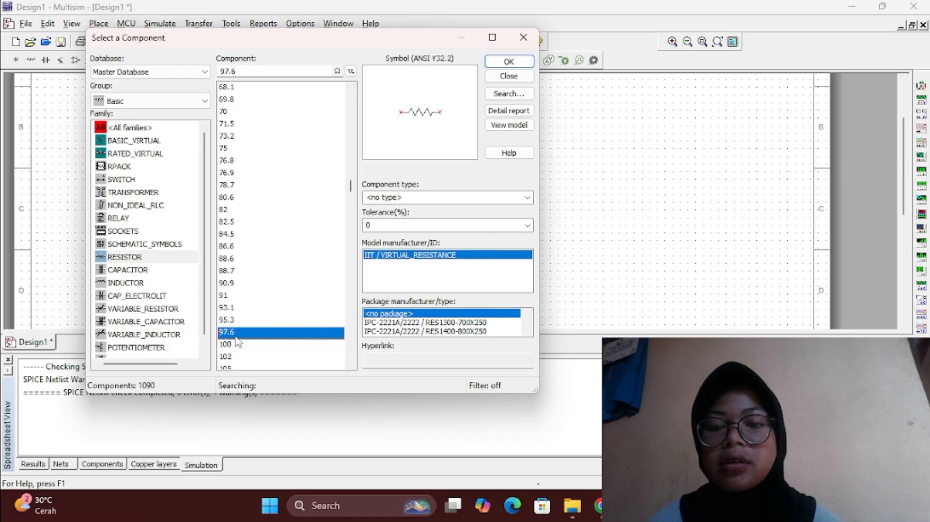
{"action": "left_click", "coordinate": [232, 346]}
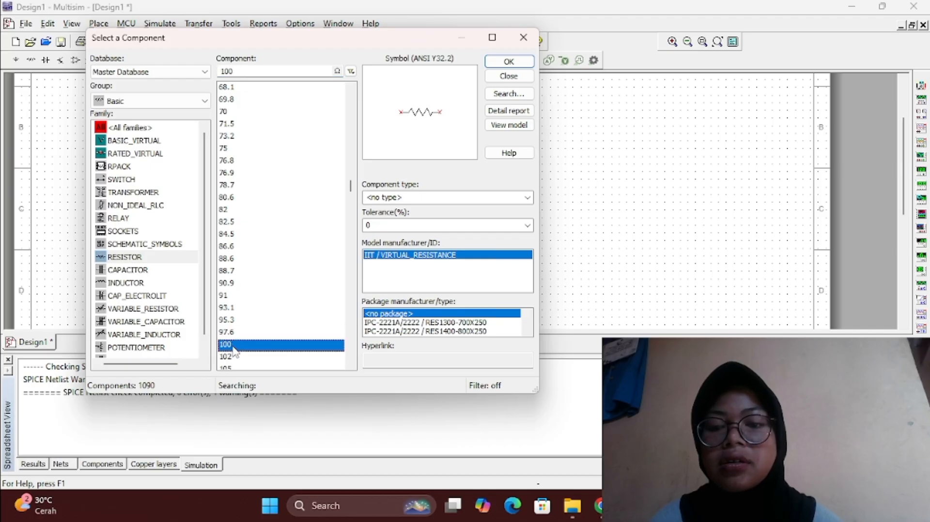
{"action": "double_click", "coordinate": [290, 346]}
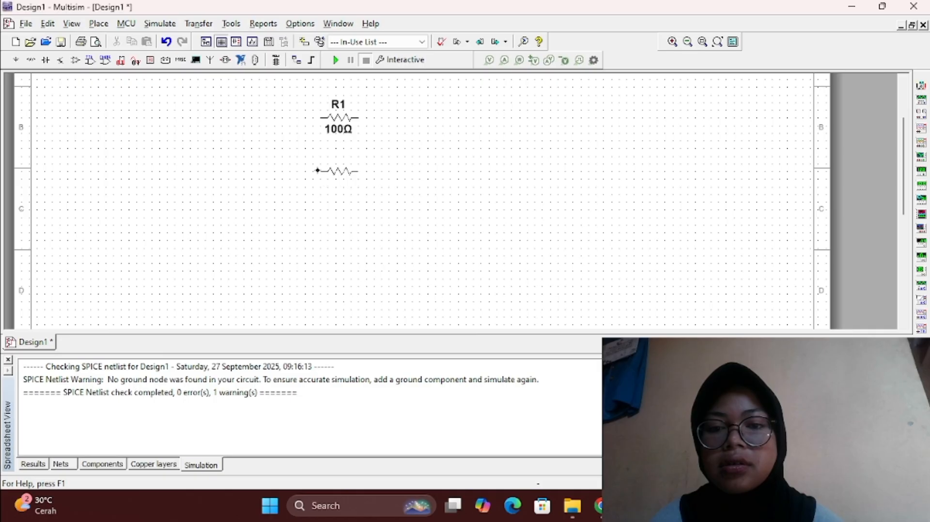
{"action": "left_click", "coordinate": [317, 170]}
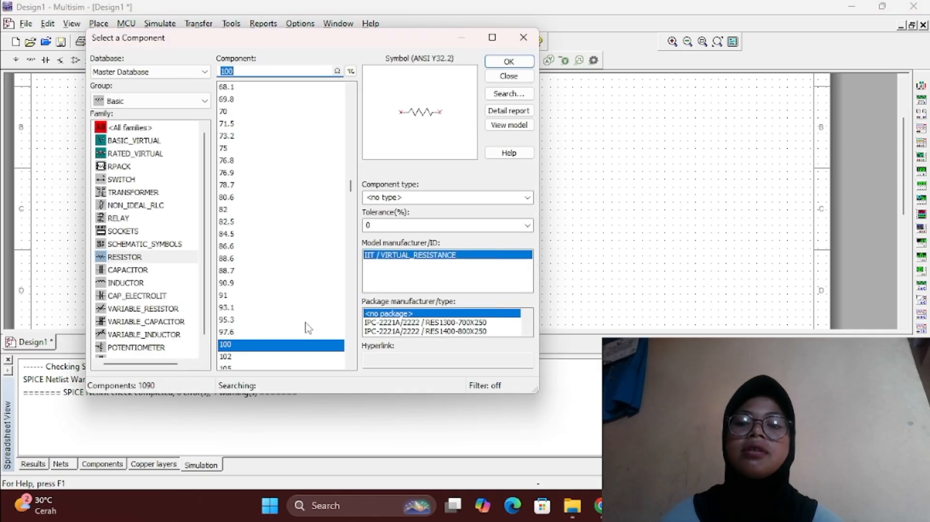
Step: Place a third 100 Ω resistor directly below R2 and finish placing components
{"action": "double_click", "coordinate": [296, 345]}
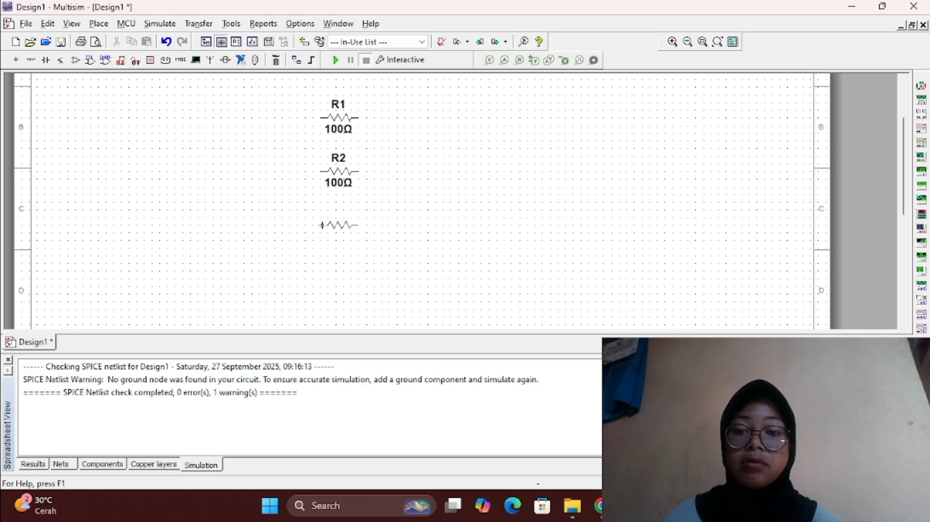
{"action": "left_click", "coordinate": [322, 225]}
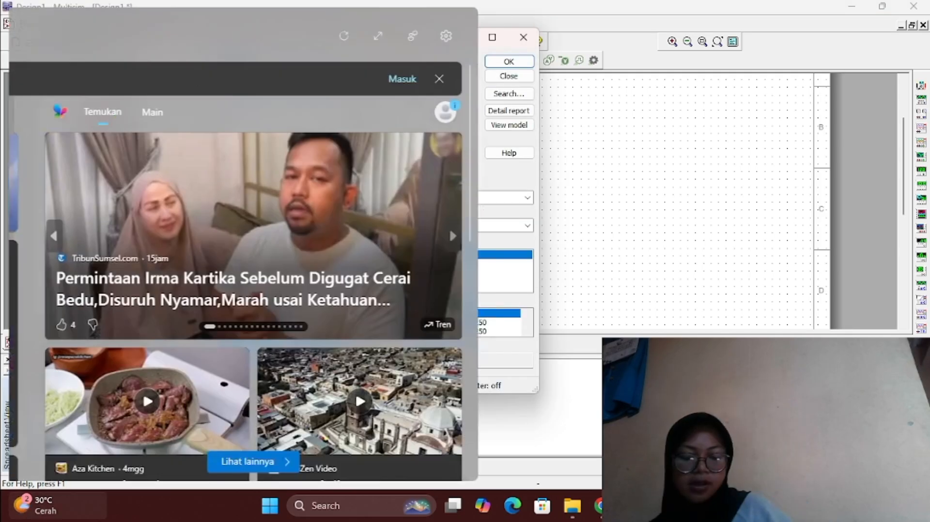
{"action": "mouse_move", "coordinate": [43, 505]}
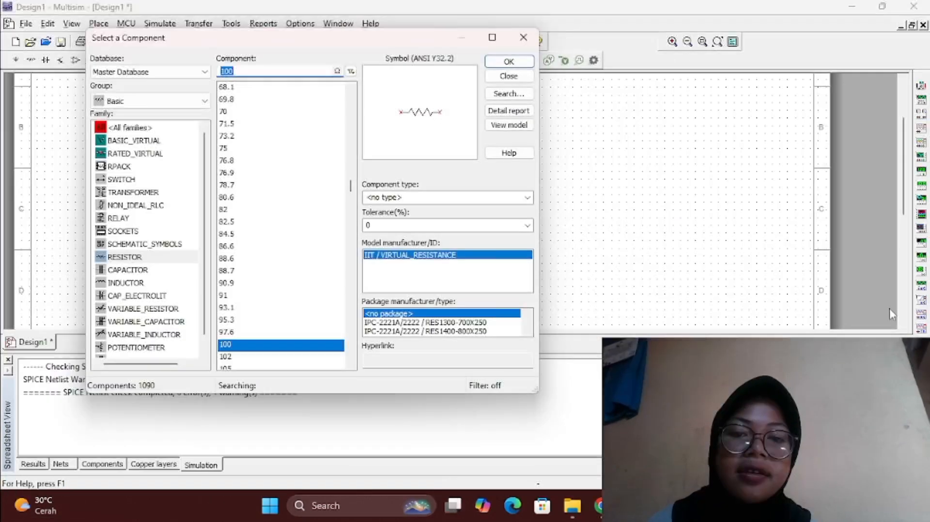
{"action": "left_click", "coordinate": [523, 37]}
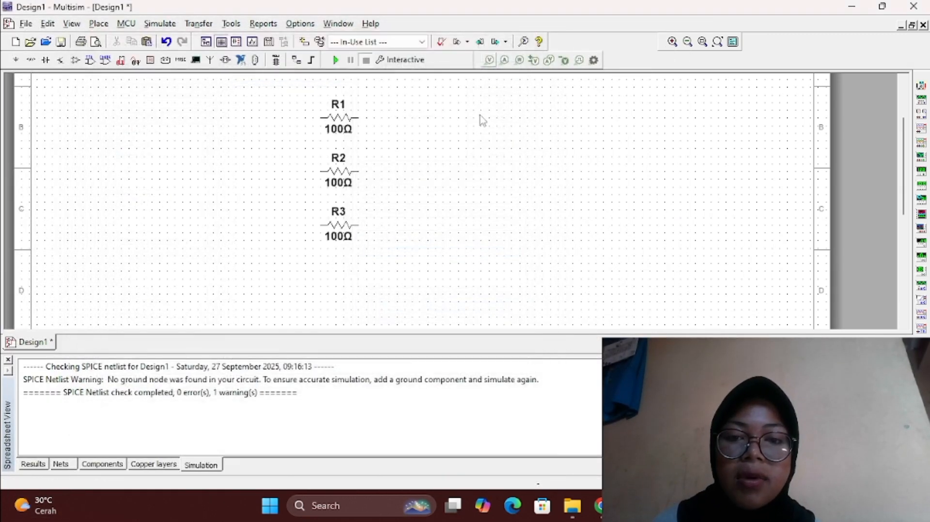
Step: Wire R1's right end across and down to R3's level, and join R2's right end to that wire
{"action": "left_click", "coordinate": [359, 119]}
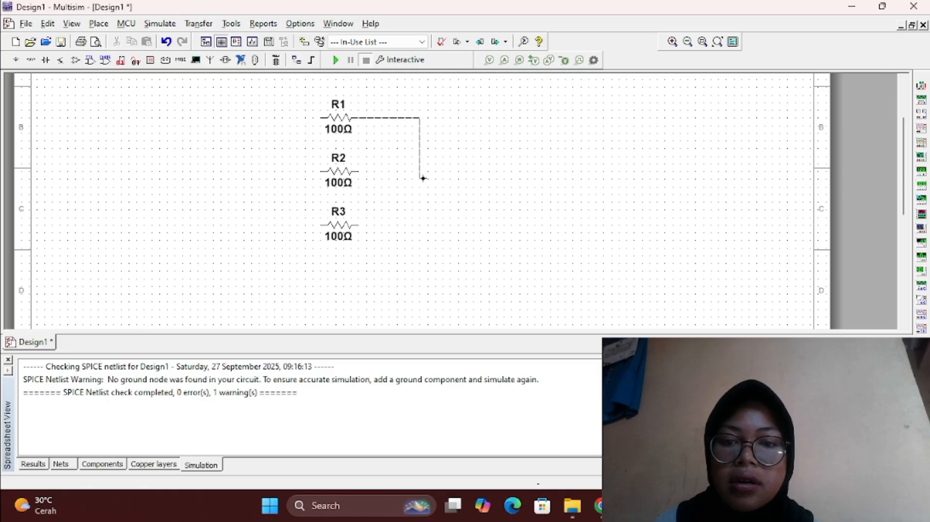
{"action": "left_click", "coordinate": [428, 223]}
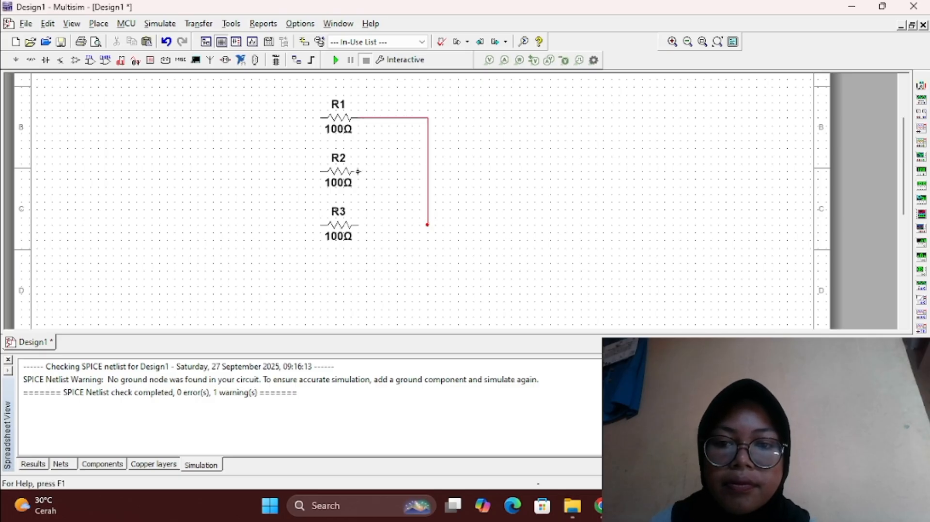
{"action": "left_click", "coordinate": [428, 170]}
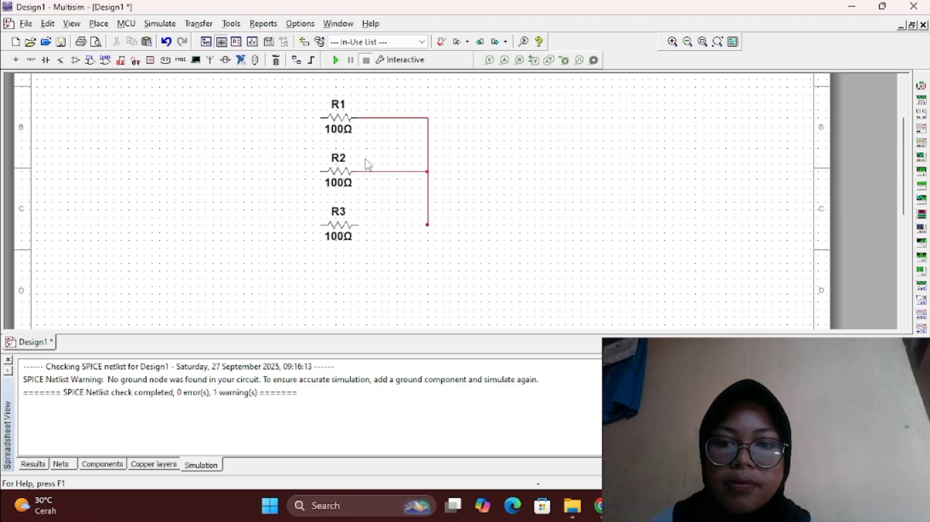
Step: Wire R1's left end around to R3's left end, and join R2's left end to that wire
{"action": "left_click", "coordinate": [320, 119]}
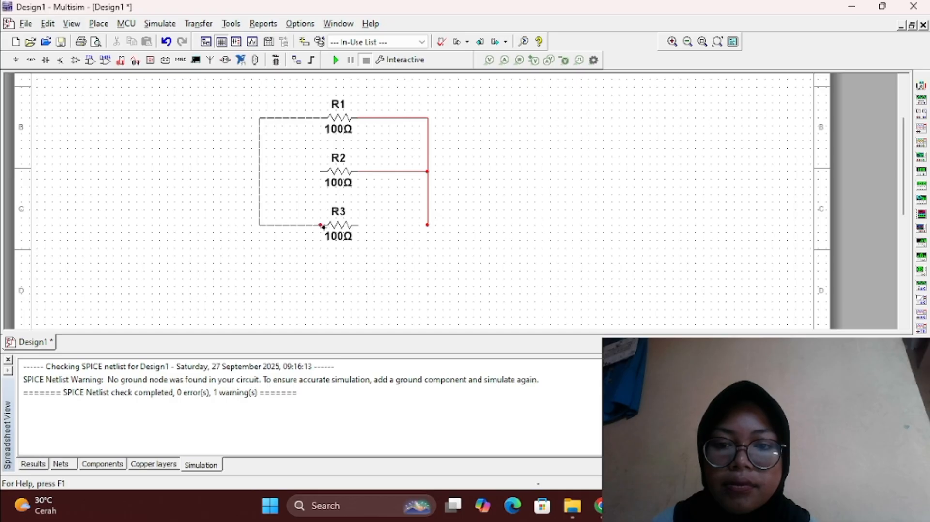
{"action": "left_click", "coordinate": [321, 226]}
{"action": "left_click", "coordinate": [321, 172]}
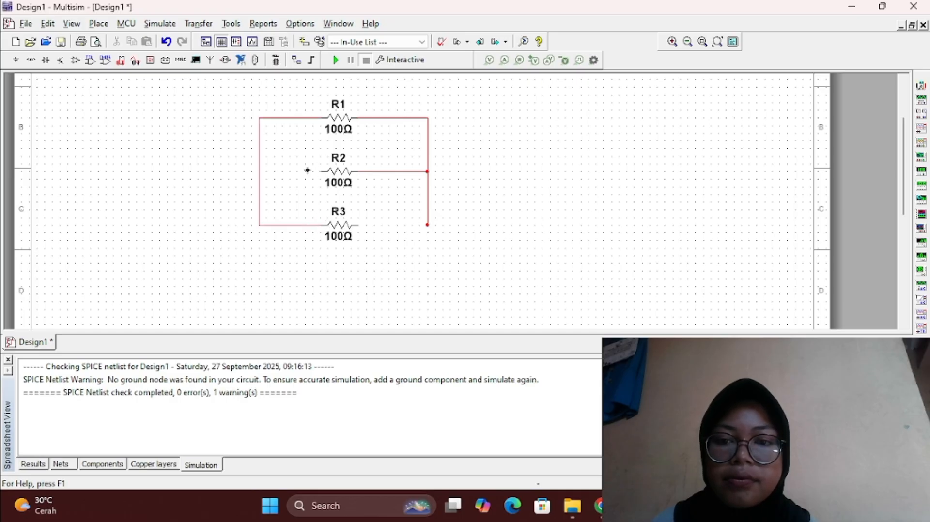
{"action": "left_click", "coordinate": [259, 172]}
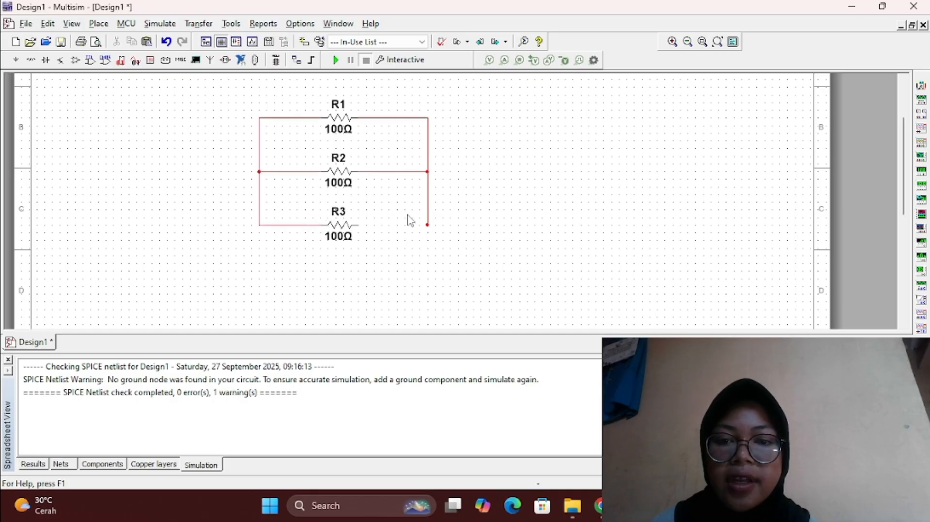
Step: Connect the open end of the right-hand vertical wire to R3's right end
{"action": "left_click", "coordinate": [426, 224]}
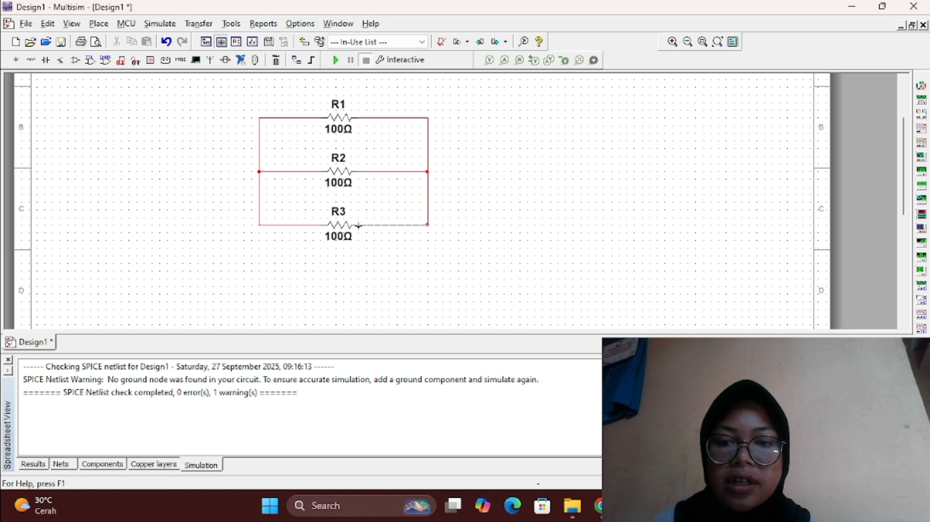
{"action": "left_click", "coordinate": [358, 225]}
{"action": "scroll", "coordinate": [381, 217], "scroll_direction": "down", "scroll_amount": 1}
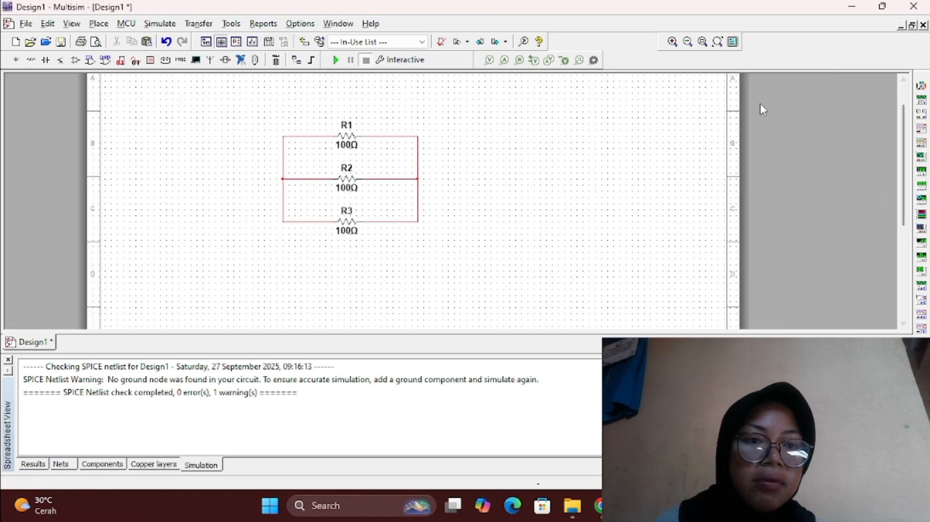
Step: Place a multimeter directly below R3 and close its instrument window
{"action": "scroll", "coordinate": [744, 100], "scroll_direction": "up", "scroll_amount": 1}
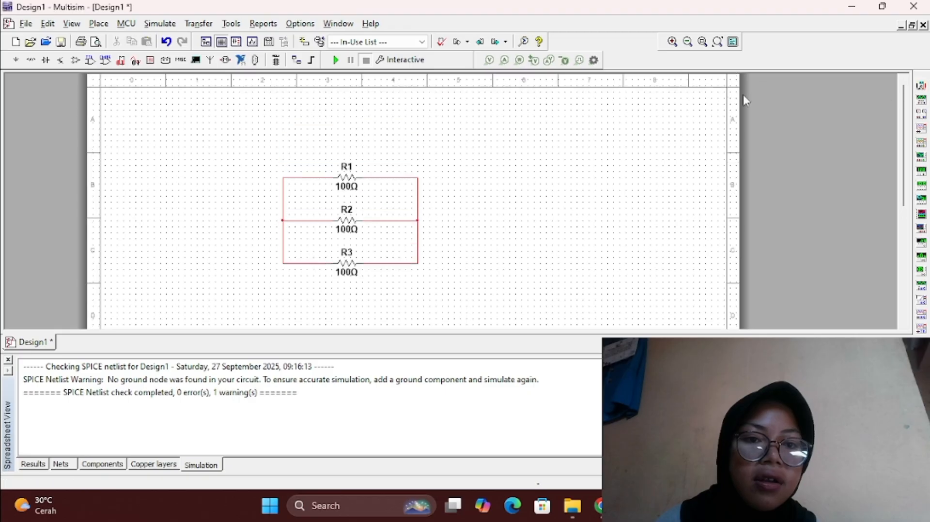
{"action": "scroll", "coordinate": [352, 315], "scroll_direction": "down", "scroll_amount": 3}
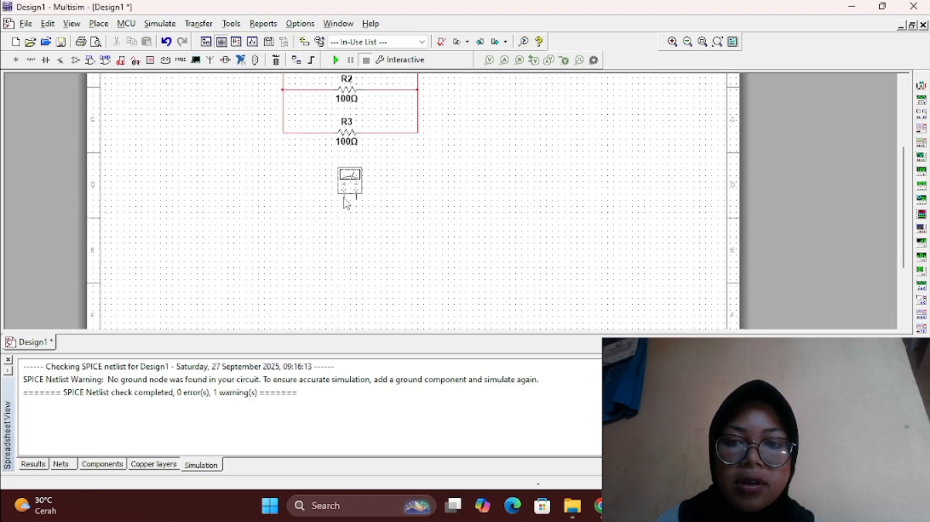
{"action": "double_click", "coordinate": [347, 204]}
{"action": "scroll", "coordinate": [407, 169], "scroll_direction": "up", "scroll_amount": 1}
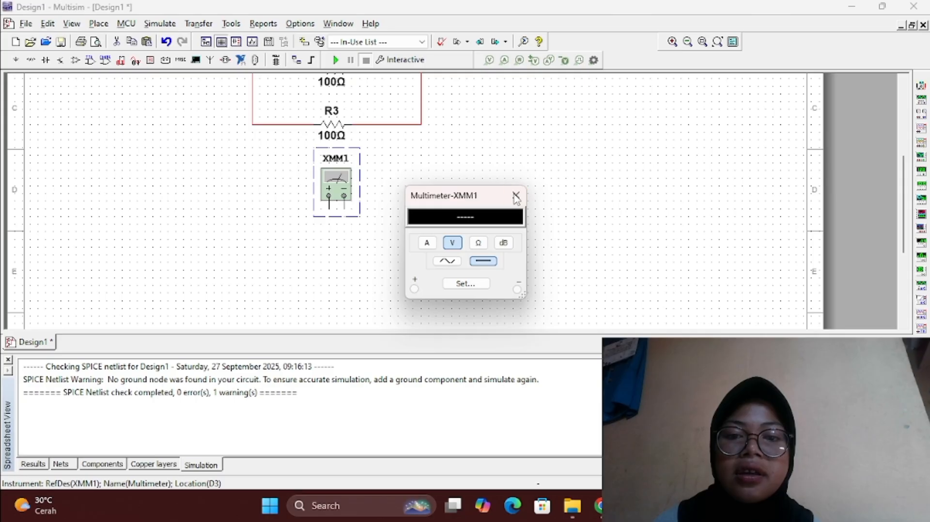
{"action": "left_click", "coordinate": [514, 193]}
{"action": "left_click_drag", "start_coordinate": [908, 164], "coordinate": [909, 142]}
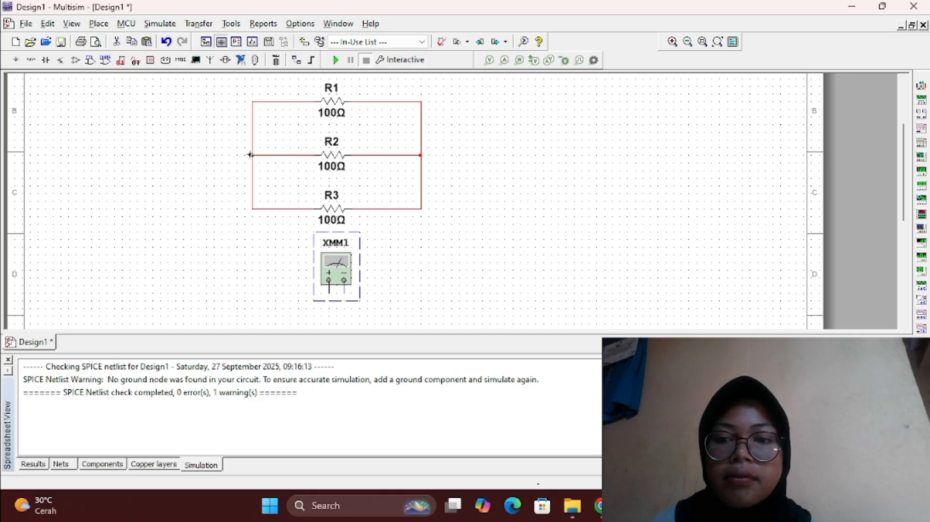
Step: Wire the left-hand junction beside R2 out and down around to the multimeter's positive terminal
{"action": "key", "text": "Escape"}
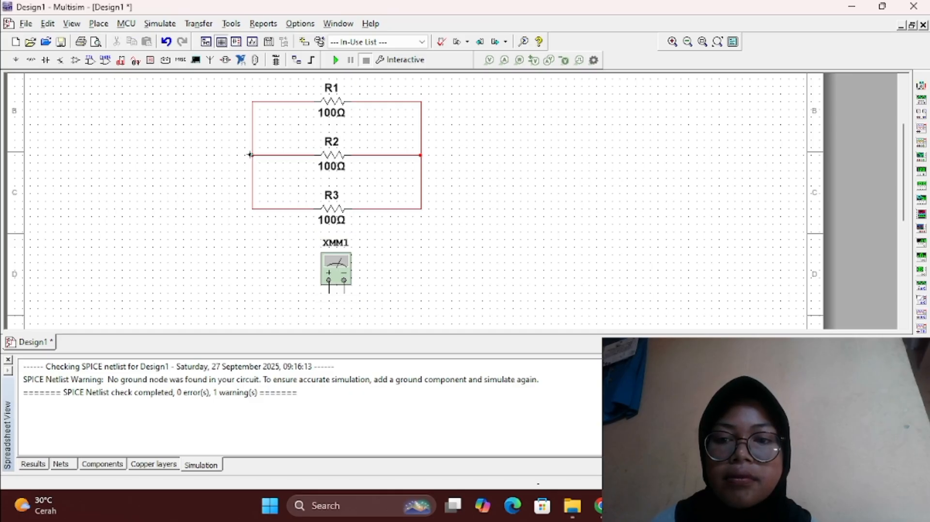
{"action": "double_click", "coordinate": [207, 291]}
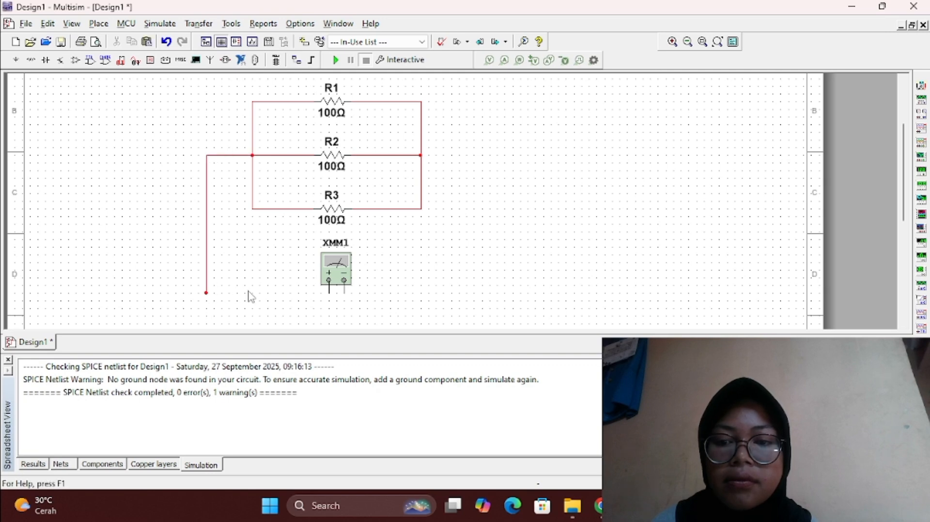
{"action": "left_click", "coordinate": [208, 292]}
{"action": "left_click", "coordinate": [328, 293]}
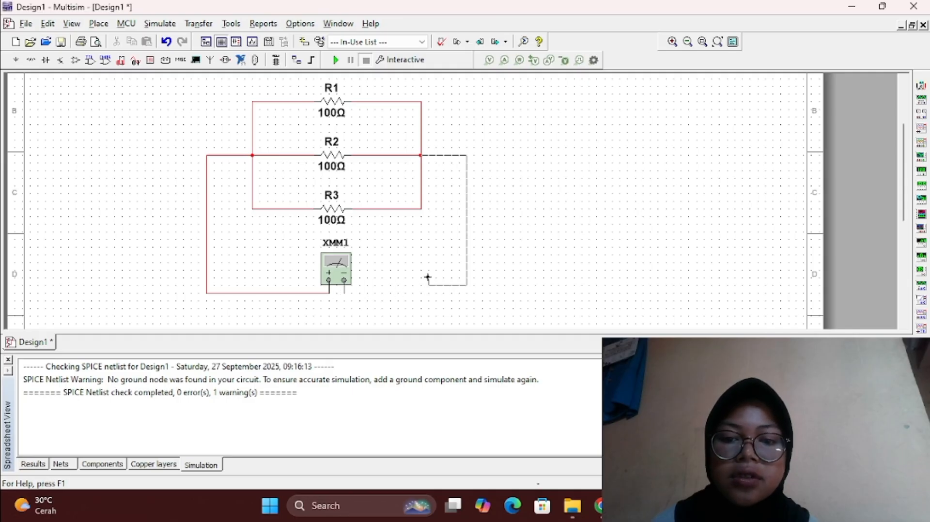
Step: Abandon the wire started from the right-hand junction, and wire the multimeter's negative terminal around to that junction beside R2 instead
{"action": "key", "text": "Escape"}
{"action": "mouse_move", "coordinate": [348, 300]}
{"action": "left_mouse_down"}
{"action": "mouse_move", "coordinate": [366, 296]}
{"action": "mouse_move", "coordinate": [355, 298]}
{"action": "left_mouse_up"}
{"action": "left_click", "coordinate": [392, 271]}
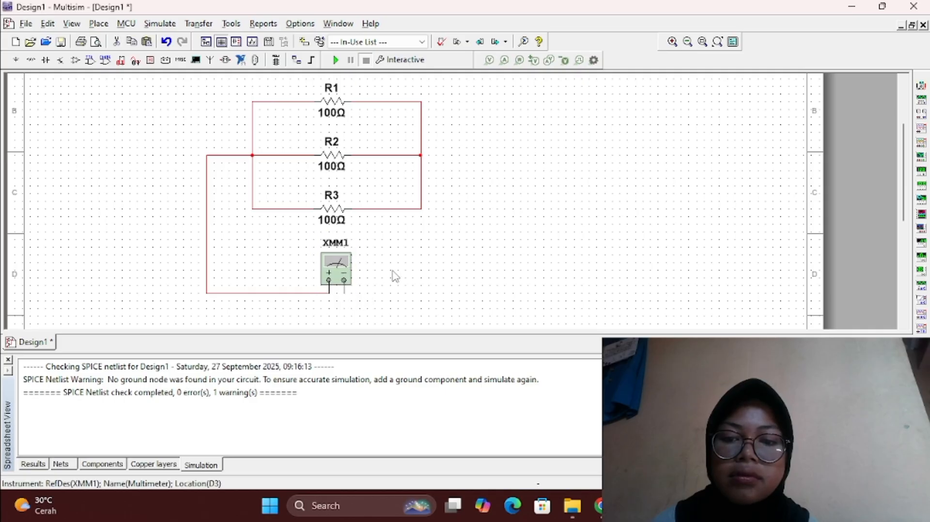
{"action": "left_click", "coordinate": [344, 293]}
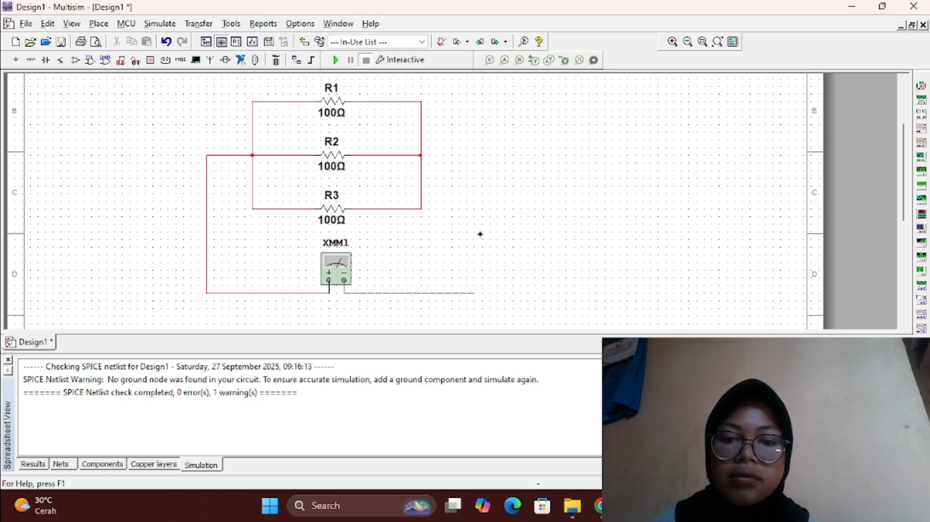
{"action": "left_click", "coordinate": [467, 156]}
{"action": "left_click", "coordinate": [421, 156]}
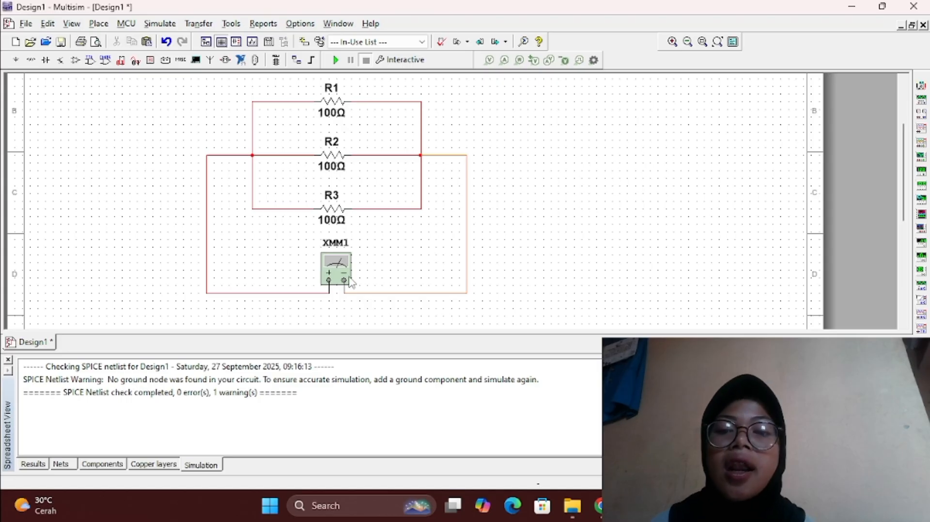
Step: Run the simulation, set the multimeter to ohms to measure the parallel circuit's total resistance, and close its window
{"action": "left_click", "coordinate": [334, 60]}
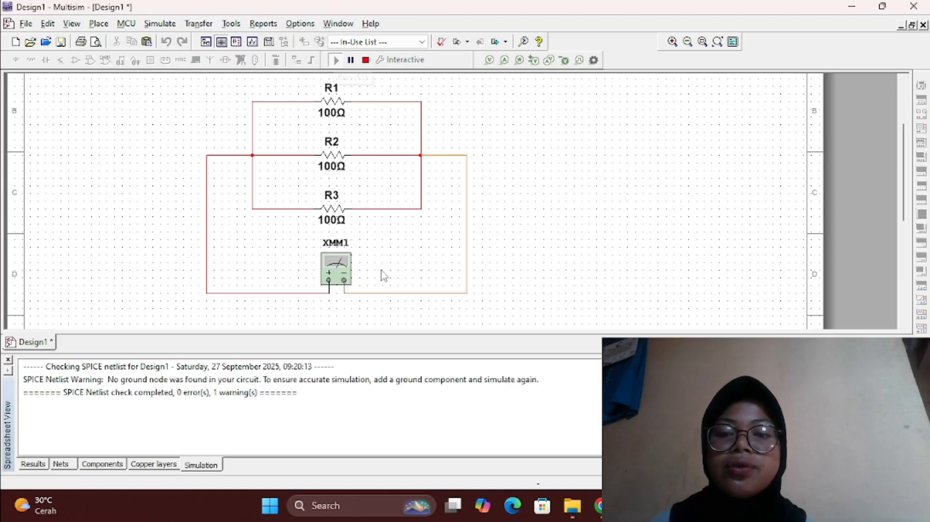
{"action": "double_click", "coordinate": [337, 270]}
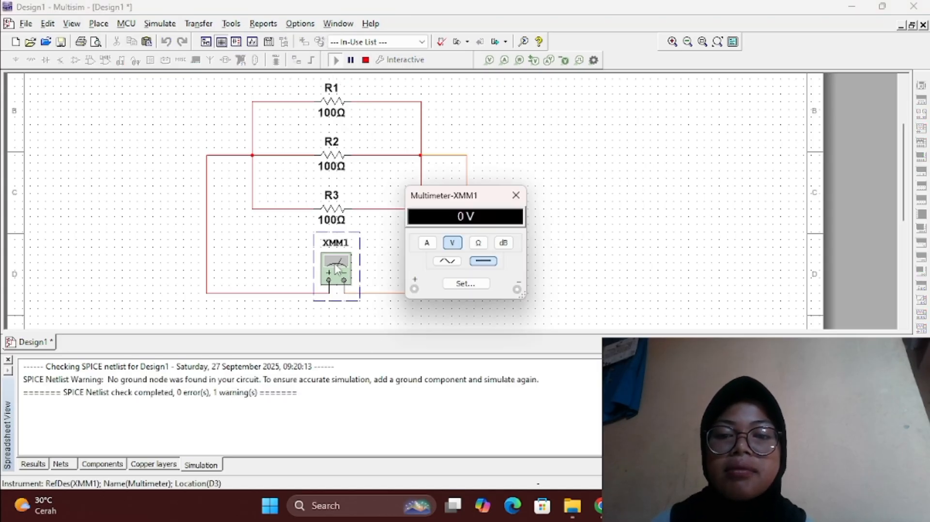
{"action": "left_click", "coordinate": [476, 245]}
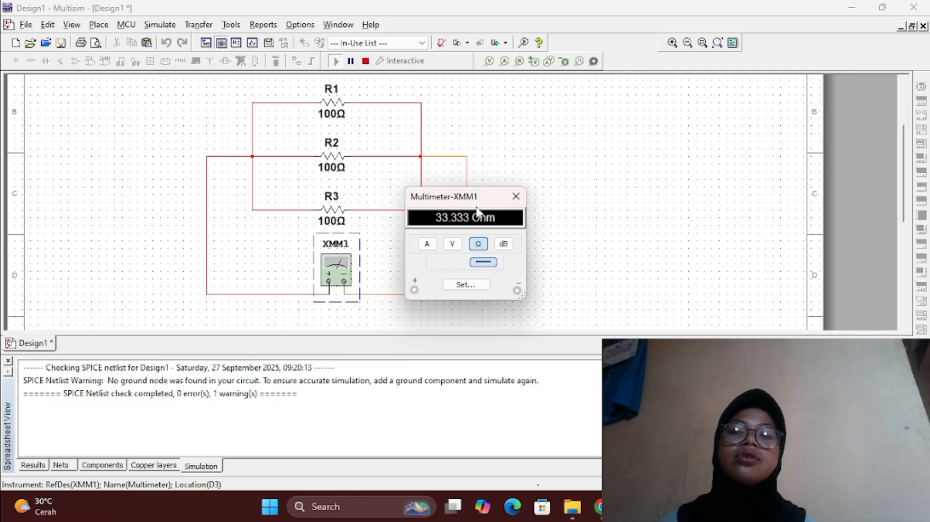
{"action": "left_click", "coordinate": [515, 203]}
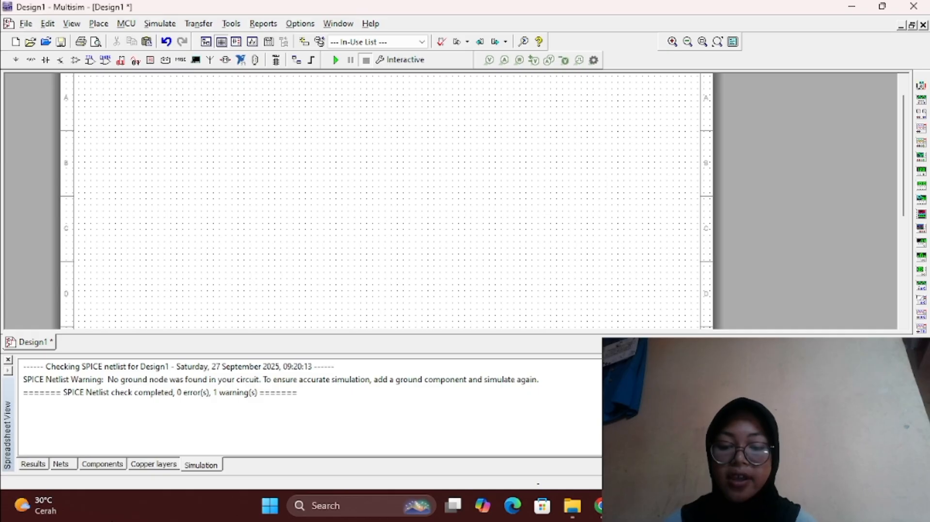
{"action": "mouse_move", "coordinate": [98, 505]}
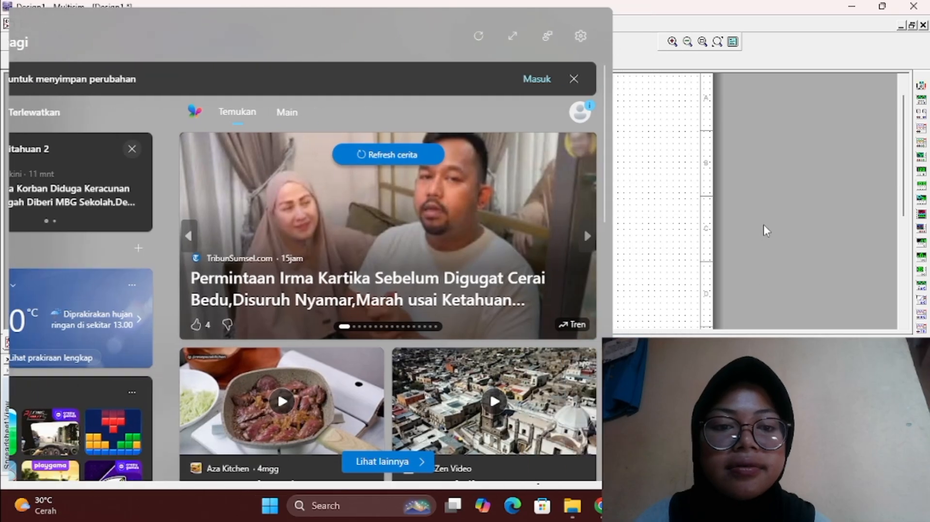
{"action": "scroll", "coordinate": [146, 90], "scroll_direction": "up", "scroll_amount": 1}
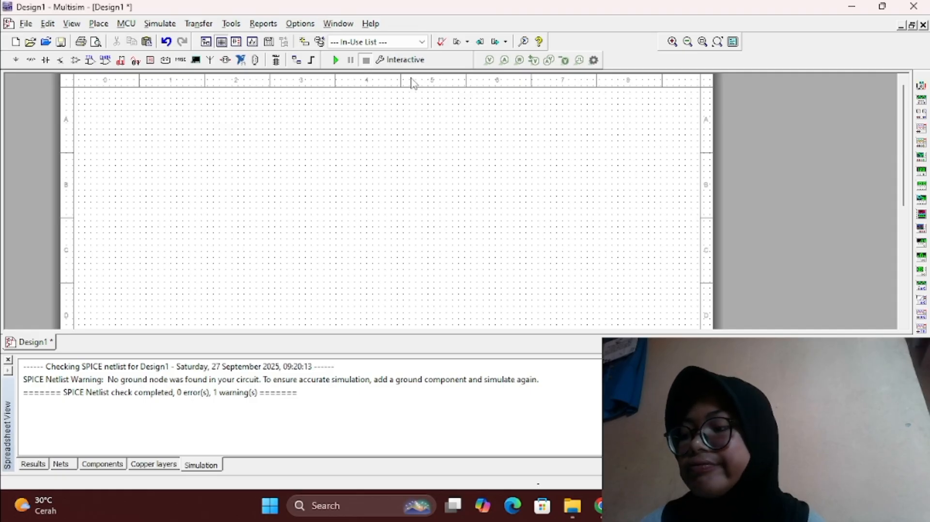
Step: Place an AC_POWER source from the POWER_SOURCES family near the left side of the empty sheet and finish placing sources
{"action": "left_click", "coordinate": [17, 67]}
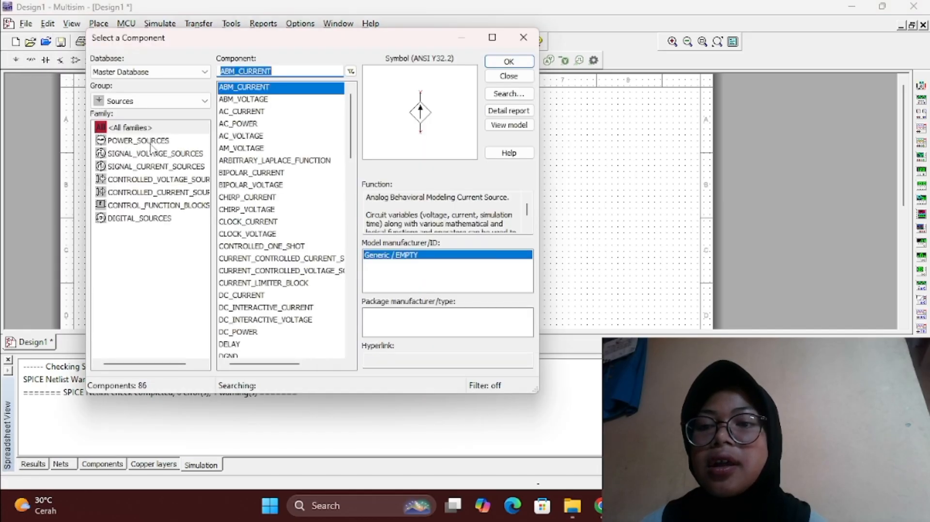
{"action": "left_click", "coordinate": [152, 144]}
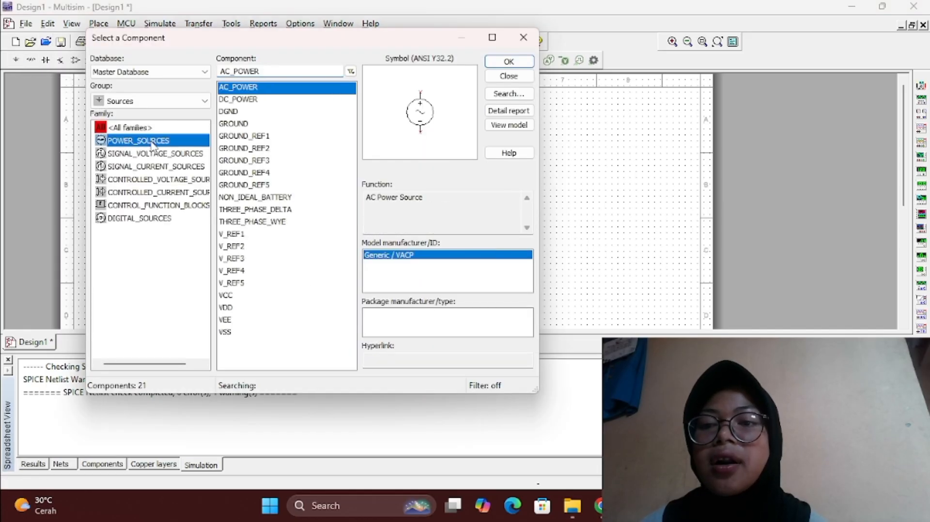
{"action": "left_click", "coordinate": [255, 88]}
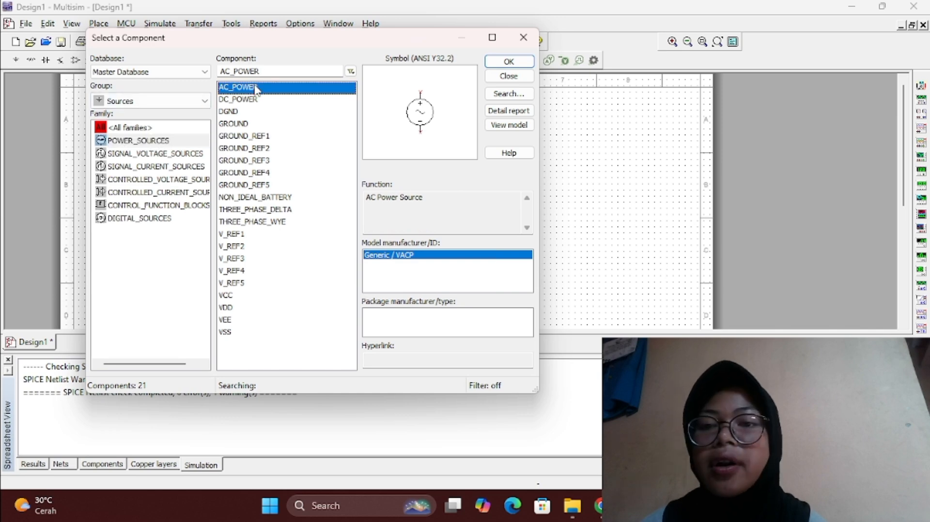
{"action": "double_click", "coordinate": [255, 88]}
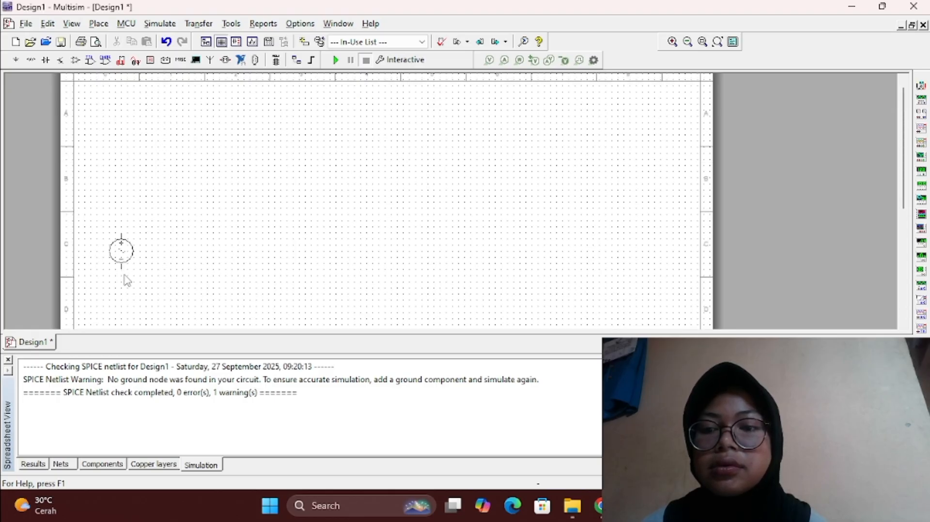
{"action": "left_click", "coordinate": [149, 214]}
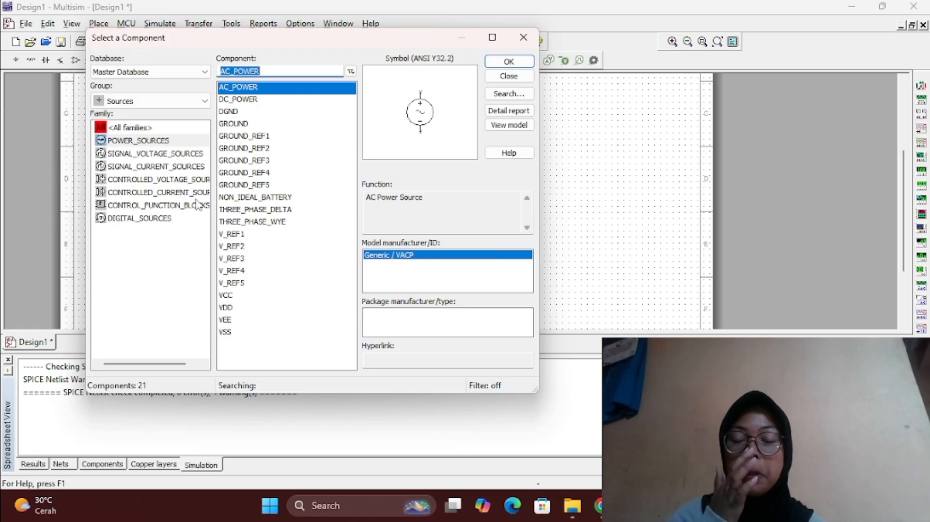
{"action": "left_click", "coordinate": [531, 42]}
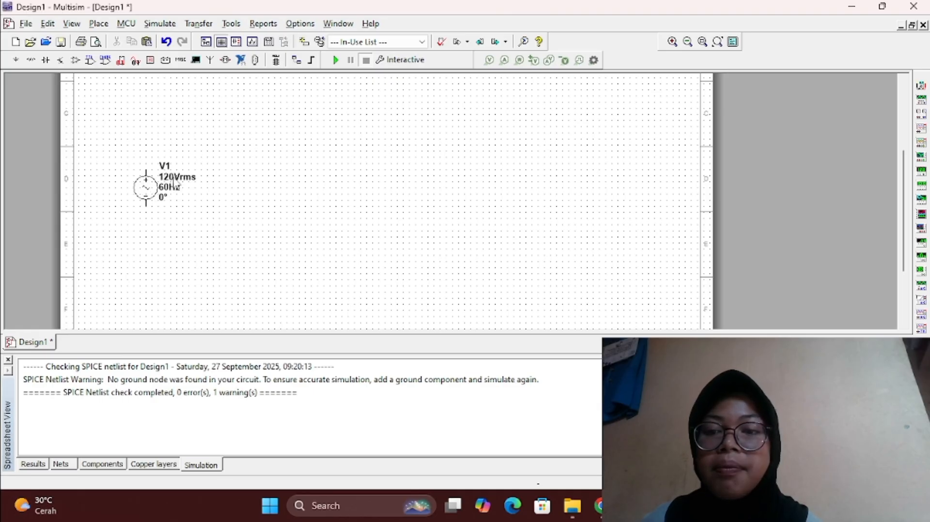
Step: Set the AC source's RMS voltage to 220 V and its frequency to 50 Hz
{"action": "double_click", "coordinate": [176, 185]}
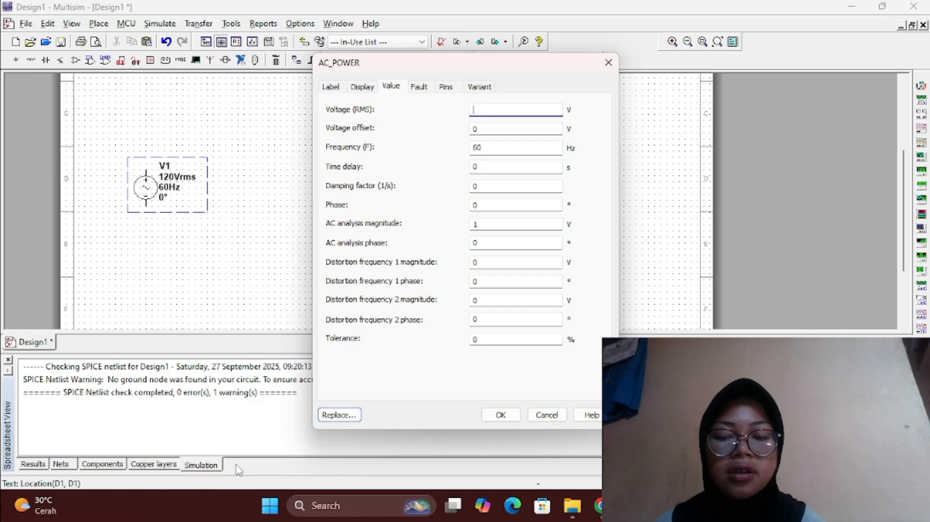
{"action": "type", "text": "220"}
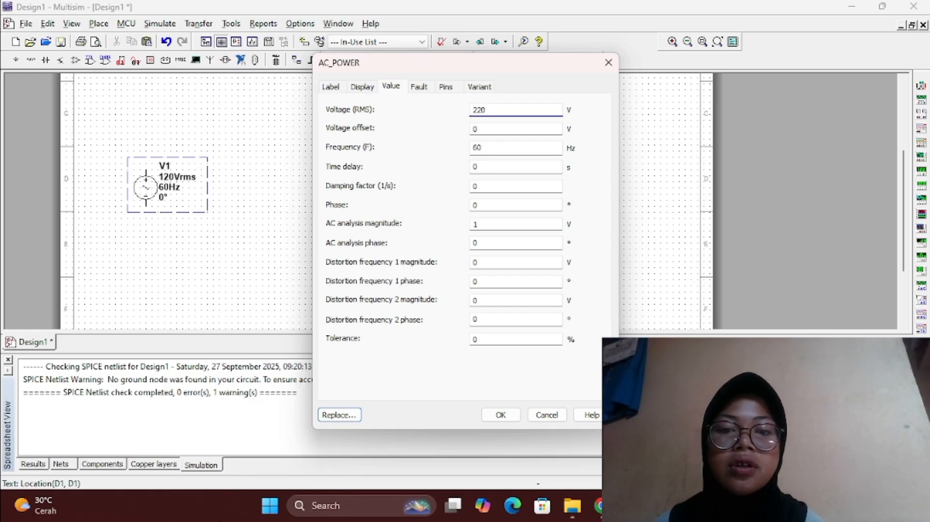
{"action": "left_click", "coordinate": [488, 148]}
{"action": "key", "text": "BackSpace"}
{"action": "key", "text": "BackSpace"}
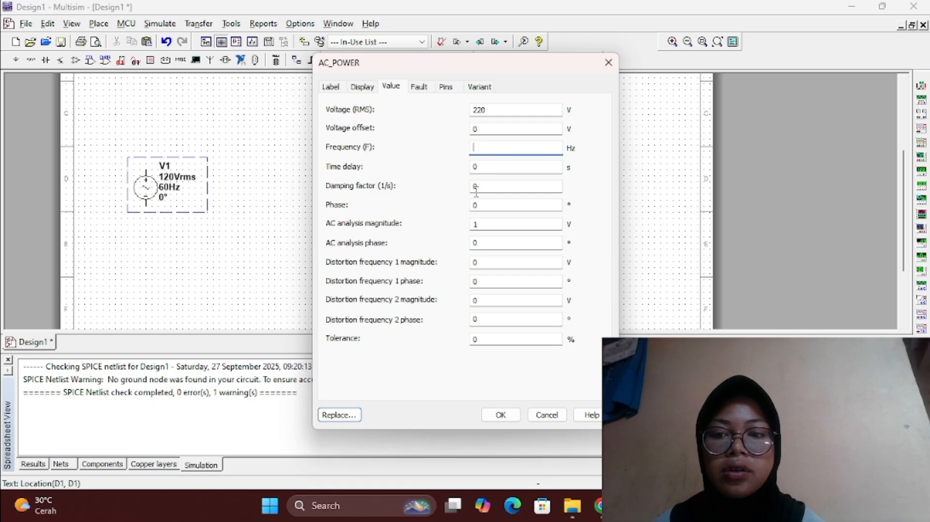
{"action": "type", "text": "50"}
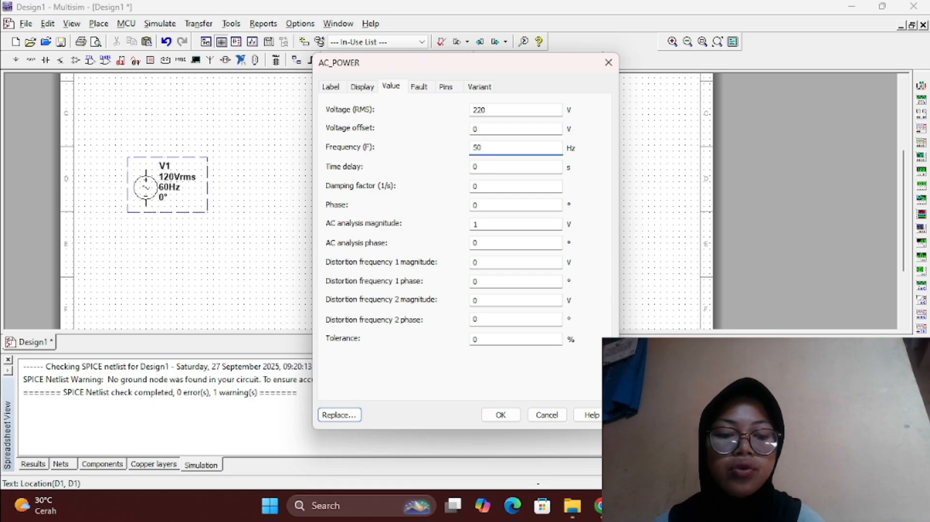
{"action": "key", "text": "Return"}
Step: Search the Diodes group of the component library for the 1N4007
{"action": "scroll", "coordinate": [291, 312], "scroll_direction": "up", "scroll_amount": 1}
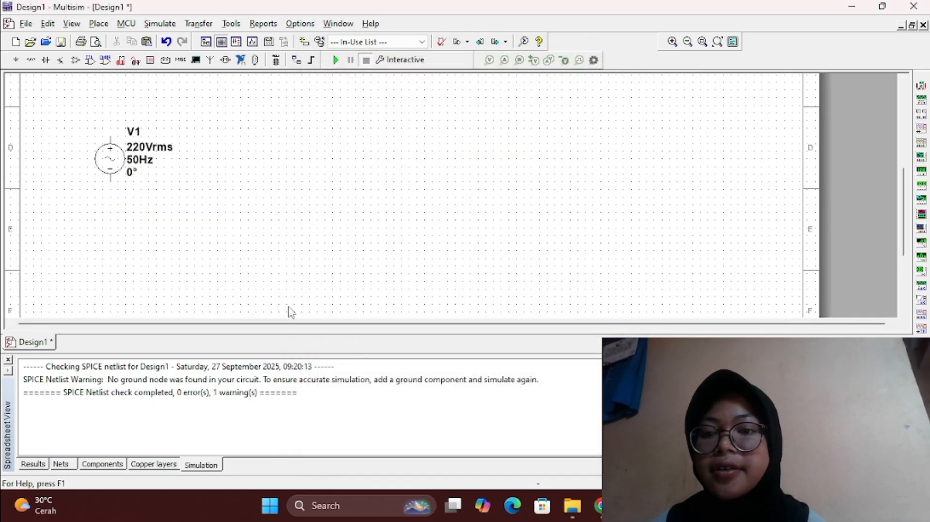
{"action": "scroll", "coordinate": [291, 311], "scroll_direction": "down", "scroll_amount": 2}
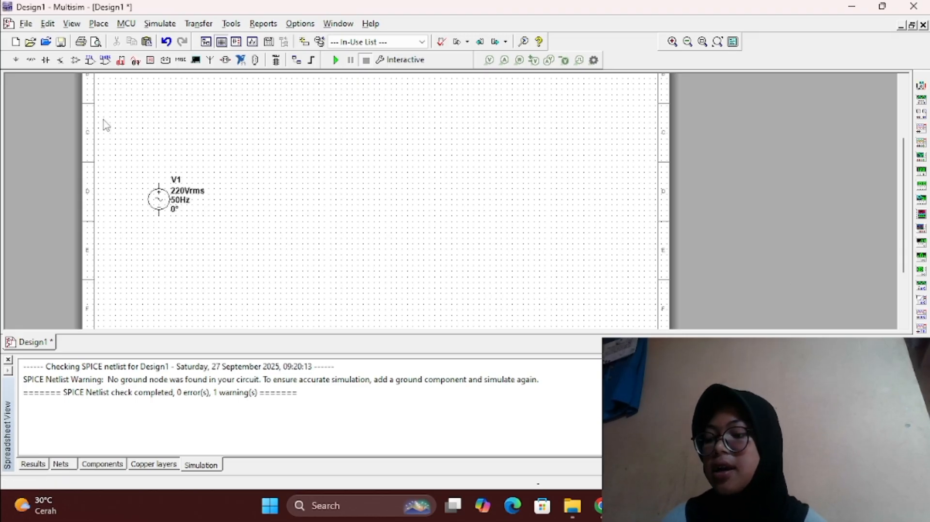
{"action": "left_click", "coordinate": [51, 66]}
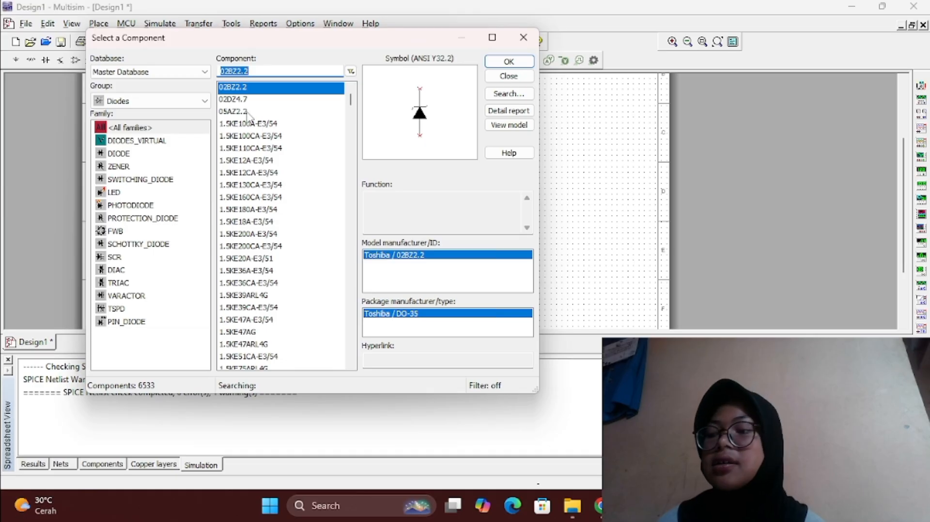
{"action": "scroll", "coordinate": [264, 167], "scroll_direction": "down", "scroll_amount": 15}
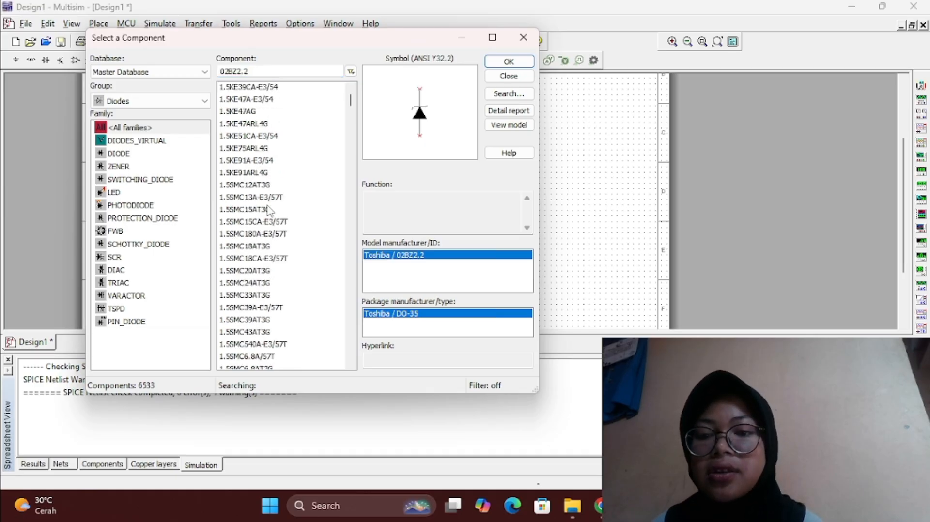
{"action": "scroll", "coordinate": [274, 186], "scroll_direction": "down", "scroll_amount": 7}
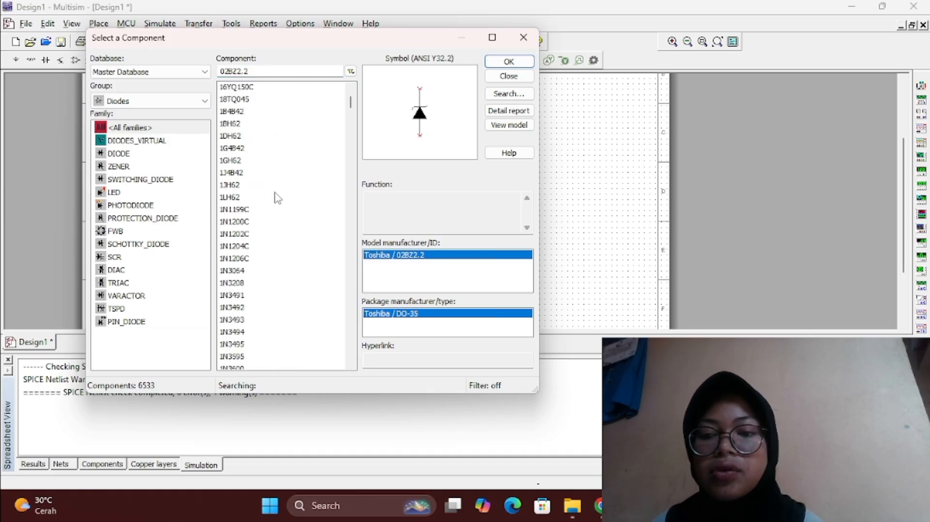
{"action": "left_click", "coordinate": [295, 70]}
{"action": "key", "text": "BackSpace"}
{"action": "key", "text": "BackSpace"}
{"action": "key", "text": "BackSpace"}
{"action": "key", "text": "BackSpace"}
{"action": "key", "text": "BackSpace"}
{"action": "key", "text": "BackSpace"}
{"action": "key", "text": "BackSpace"}
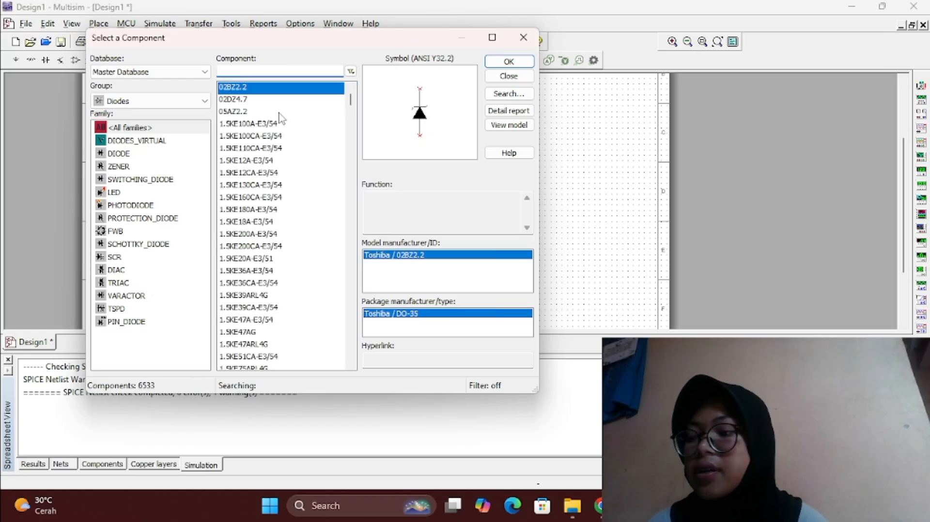
{"action": "type", "text": "1n"}
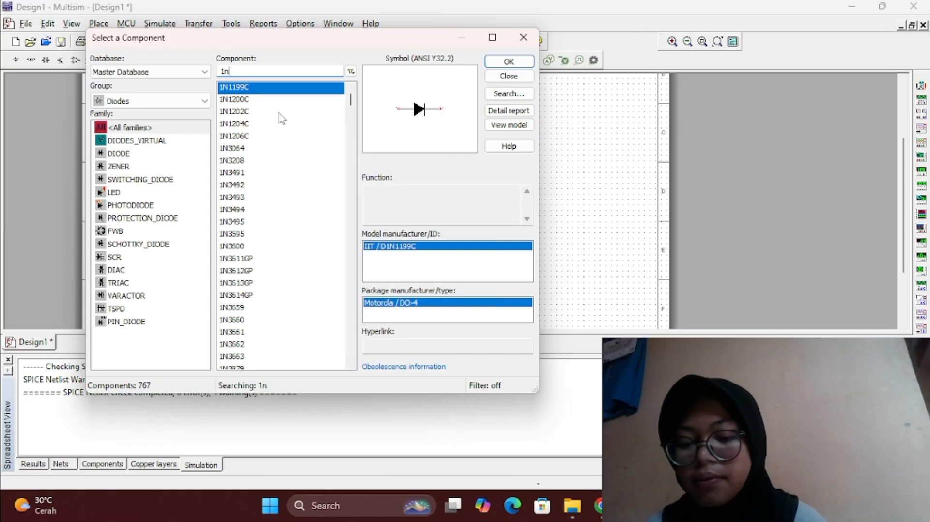
{"action": "type", "text": "4"}
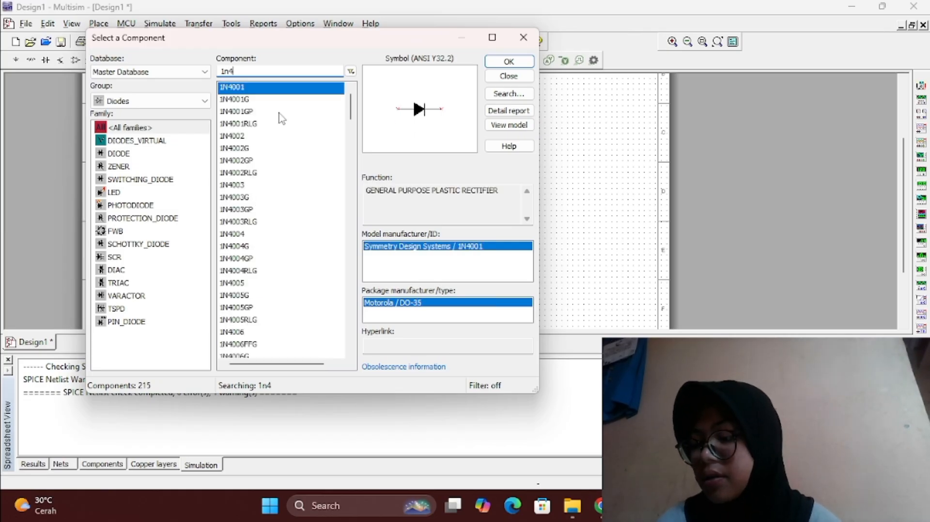
{"action": "type", "text": "0"}
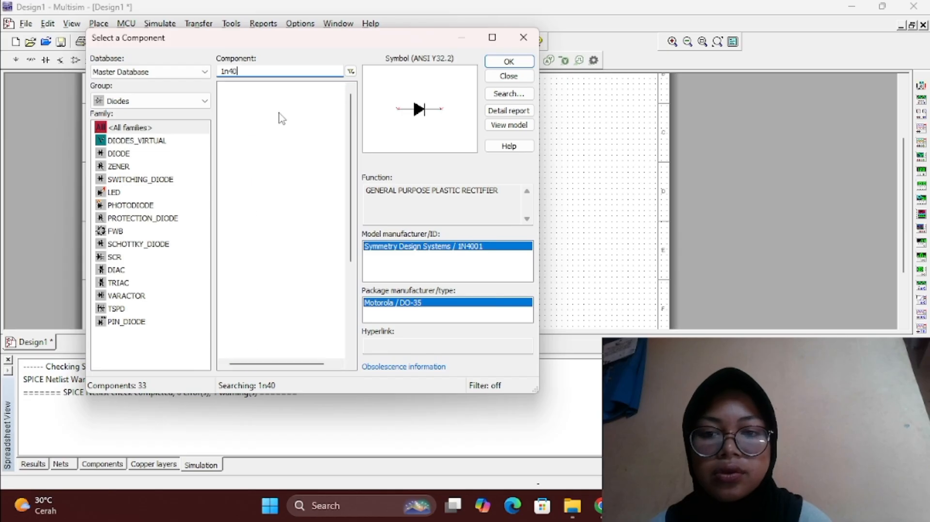
{"action": "type", "text": "07"}
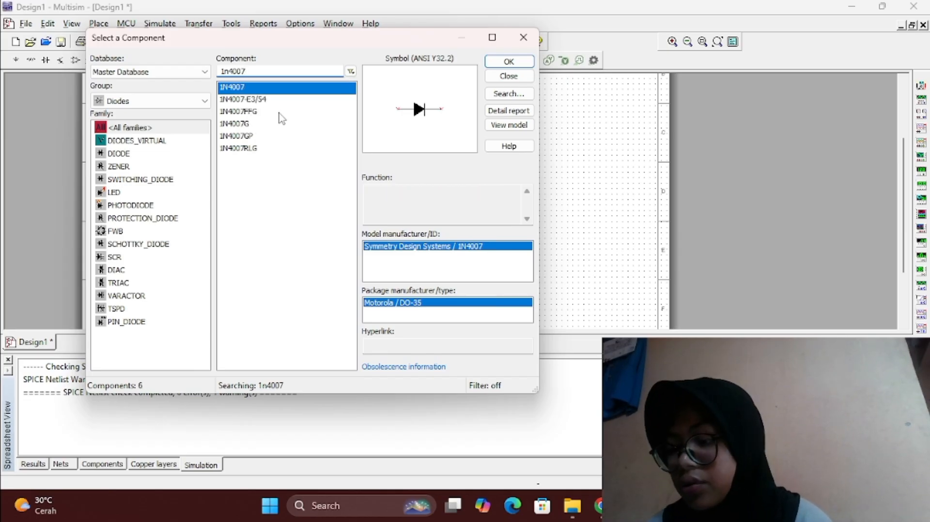
Step: Place the 1N4007 diode above and to the right of the AC source, and finish placing diodes
{"action": "double_click", "coordinate": [303, 87]}
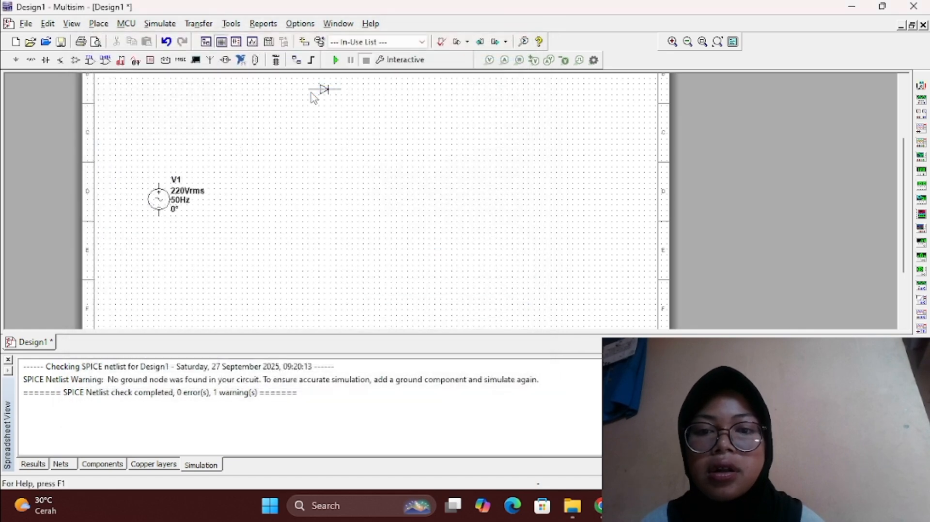
{"action": "left_click", "coordinate": [238, 151]}
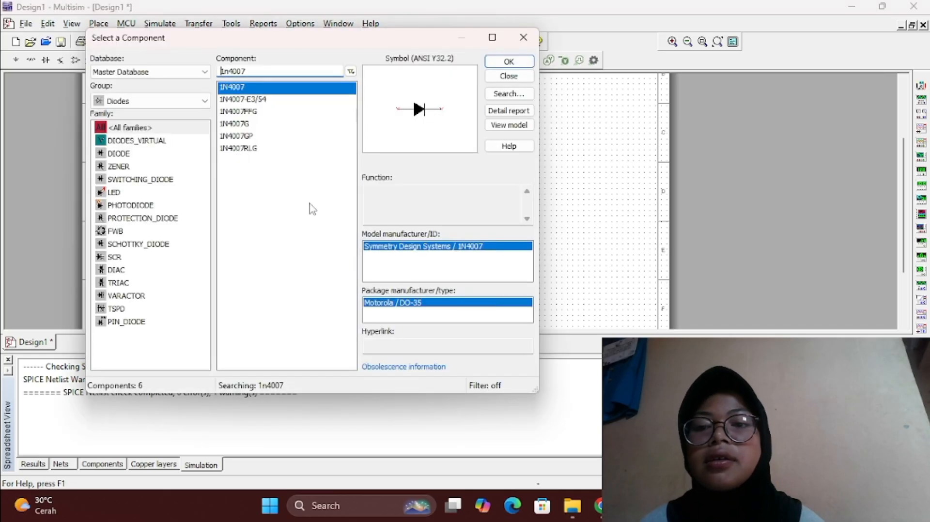
{"action": "left_click", "coordinate": [521, 41]}
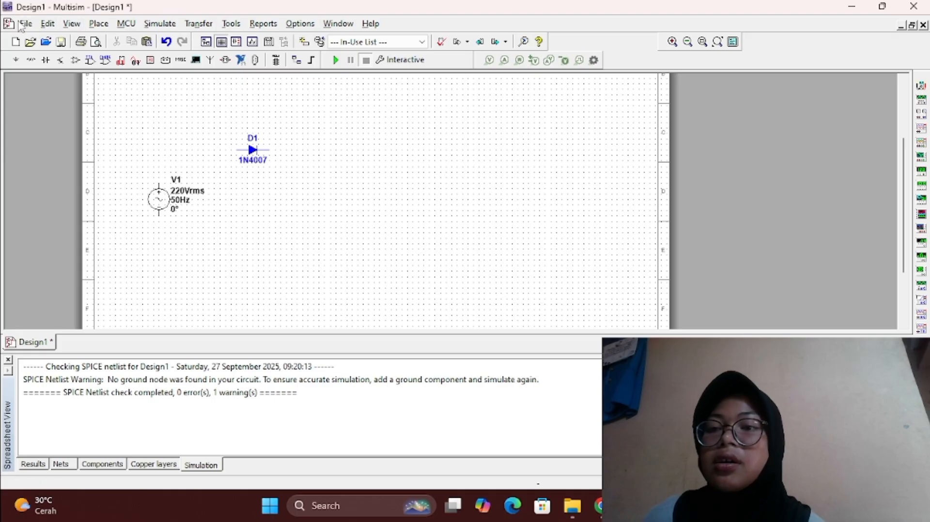
Step: Place a 50 Ω resistor from the RESISTOR family to the right of the AC source and finish placing resistors
{"action": "left_click", "coordinate": [31, 60]}
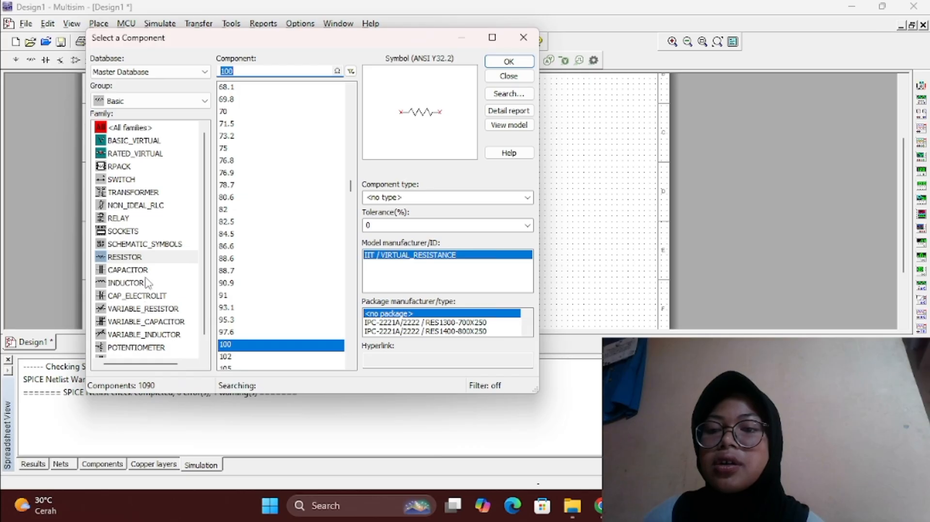
{"action": "left_click", "coordinate": [147, 256]}
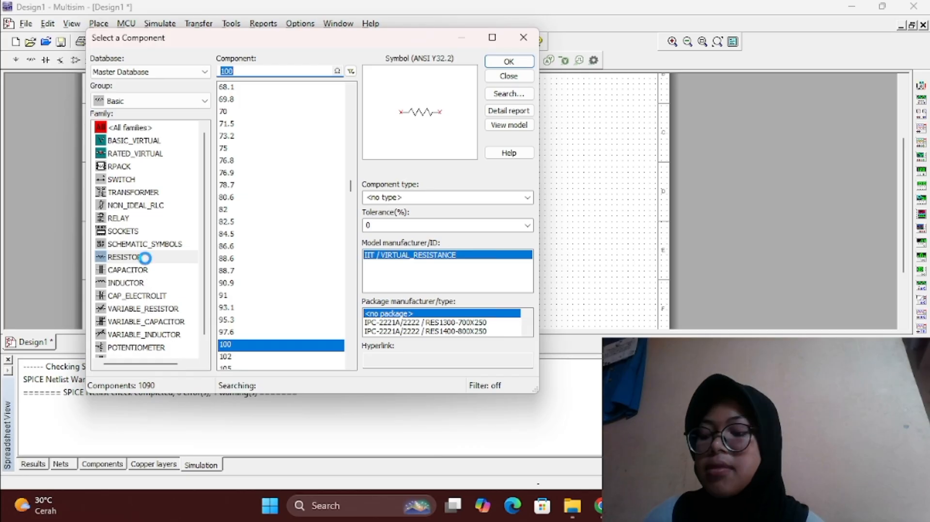
{"action": "scroll", "coordinate": [248, 210], "scroll_direction": "up", "scroll_amount": 4}
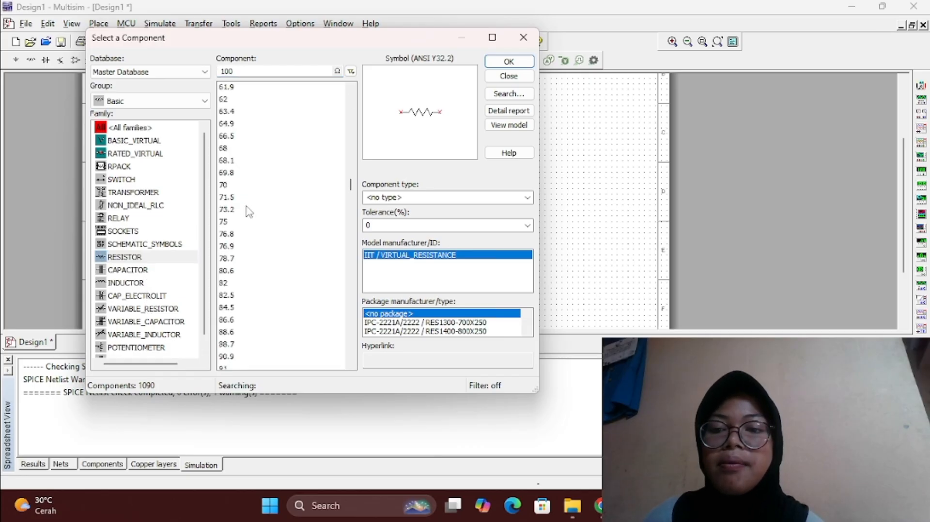
{"action": "scroll", "coordinate": [249, 211], "scroll_direction": "up", "scroll_amount": 2}
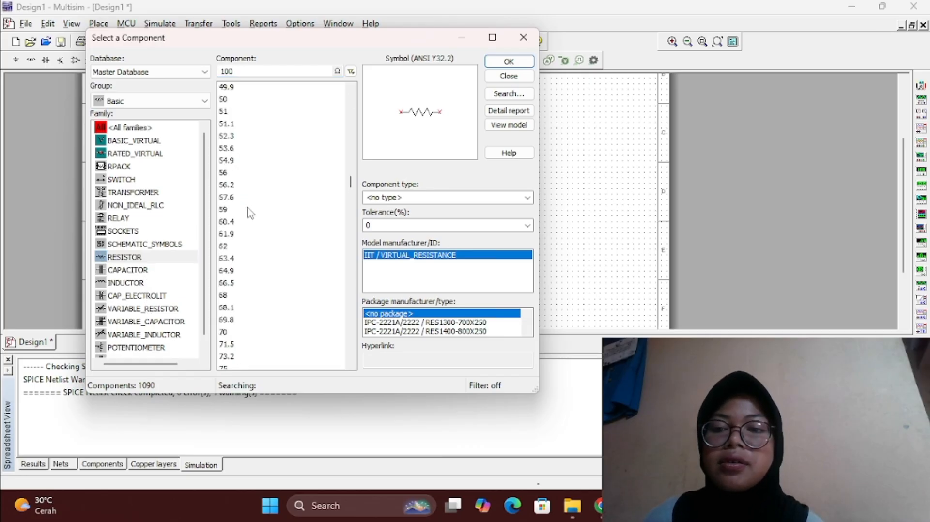
{"action": "left_click", "coordinate": [226, 100]}
{"action": "double_click", "coordinate": [225, 100]}
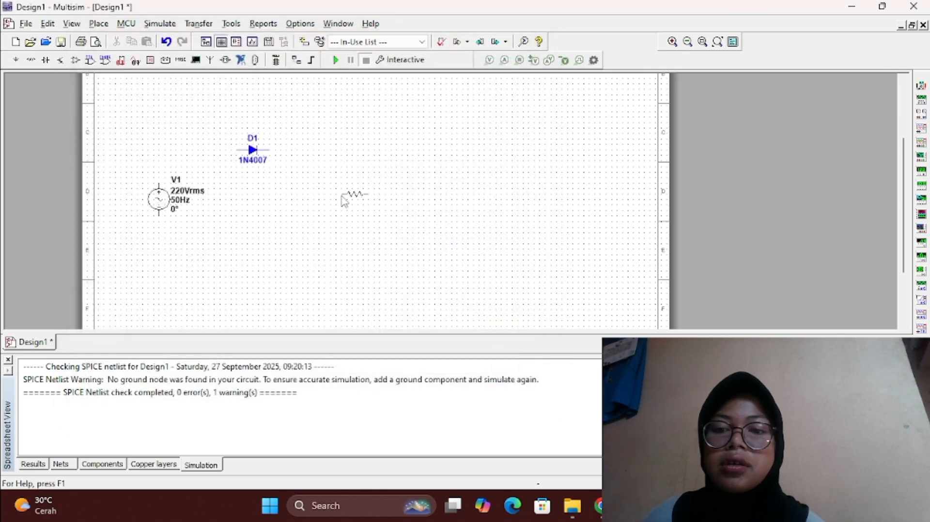
{"action": "double_click", "coordinate": [326, 188]}
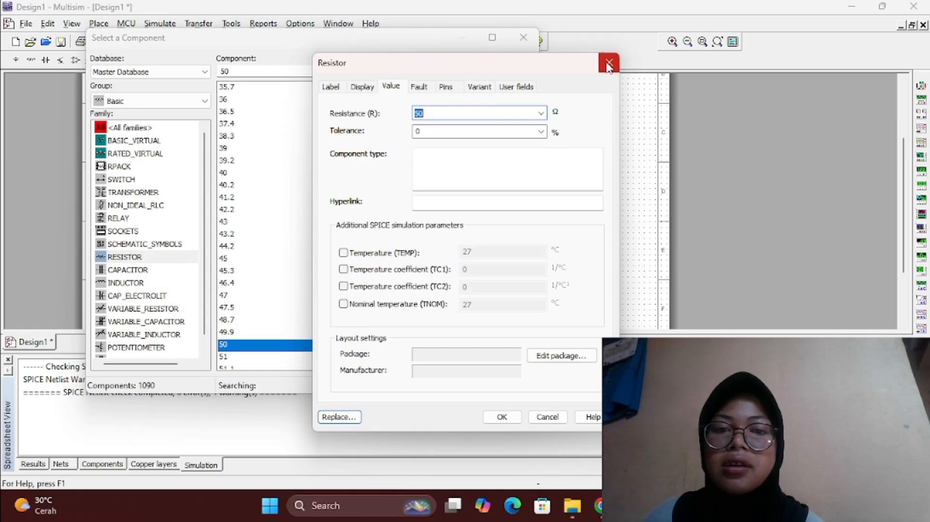
{"action": "left_click", "coordinate": [609, 63]}
{"action": "left_click", "coordinate": [531, 44]}
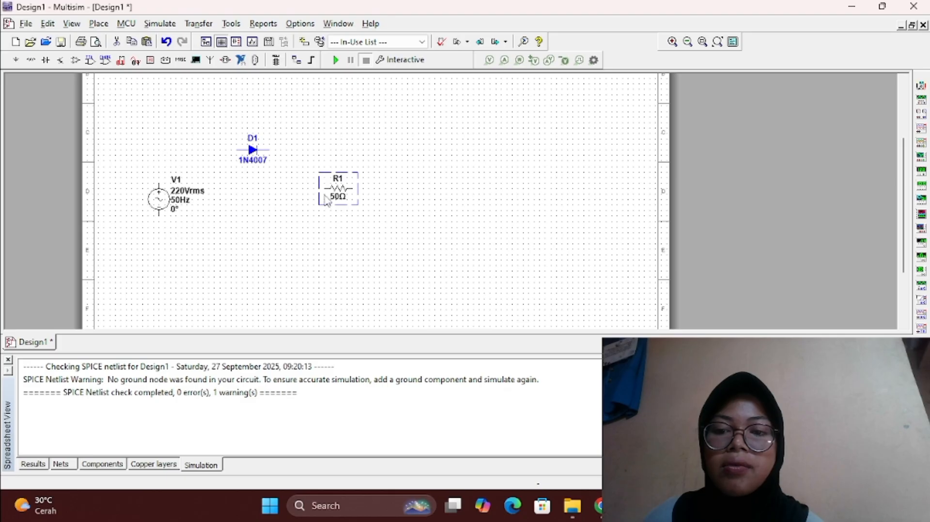
Step: Rotate the 50 Ω resistor 90° clockwise so it stands vertically, and deselect it
{"action": "right_click", "coordinate": [349, 189]}
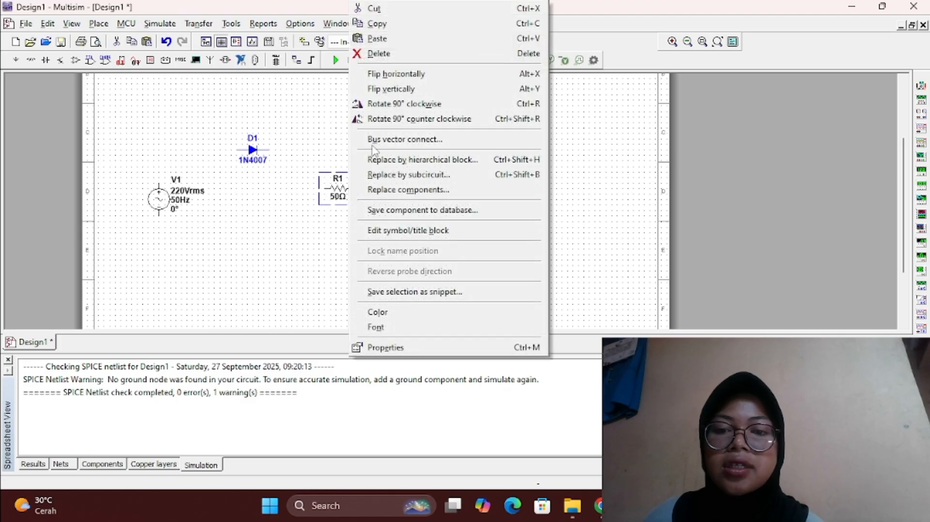
{"action": "left_click", "coordinate": [381, 102]}
{"action": "left_click", "coordinate": [271, 203]}
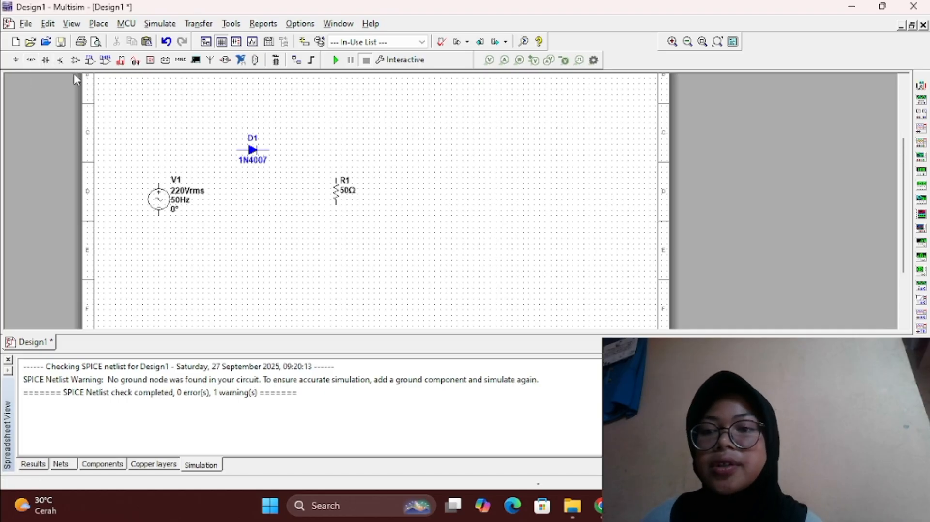
{"action": "left_click", "coordinate": [46, 62]}
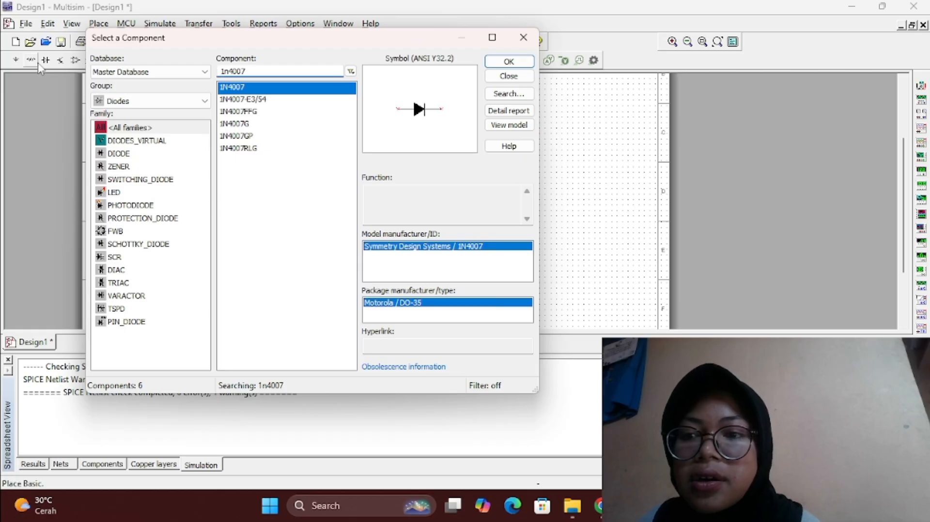
{"action": "left_click", "coordinate": [38, 63]}
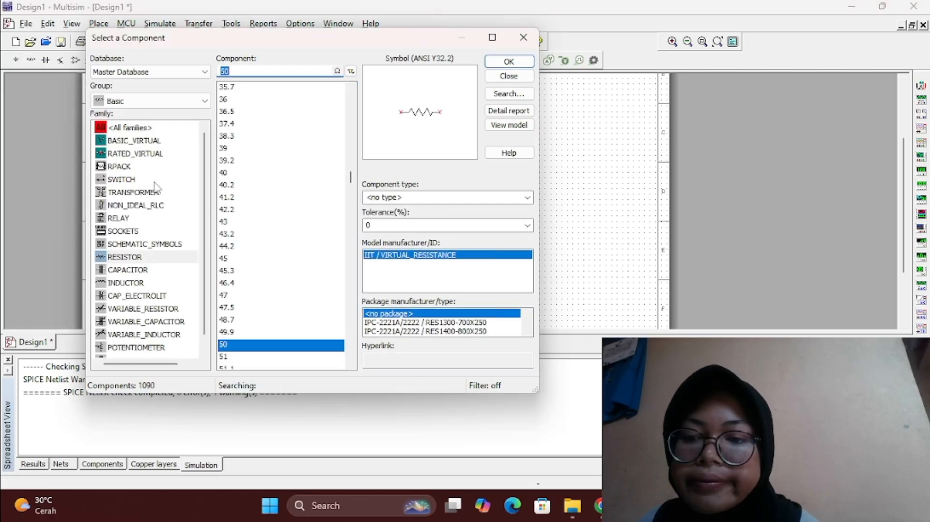
{"action": "scroll", "coordinate": [155, 187], "scroll_direction": "down", "scroll_amount": 1}
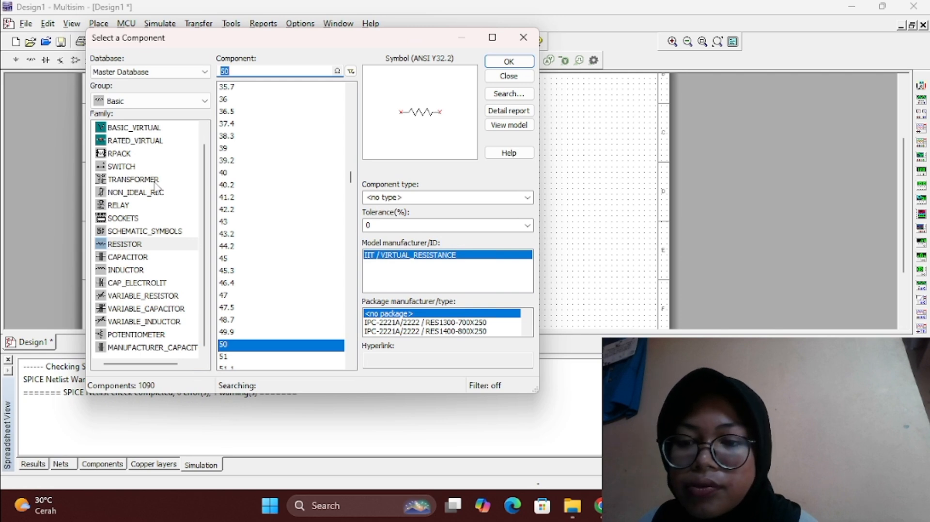
{"action": "scroll", "coordinate": [156, 185], "scroll_direction": "up", "scroll_amount": 1}
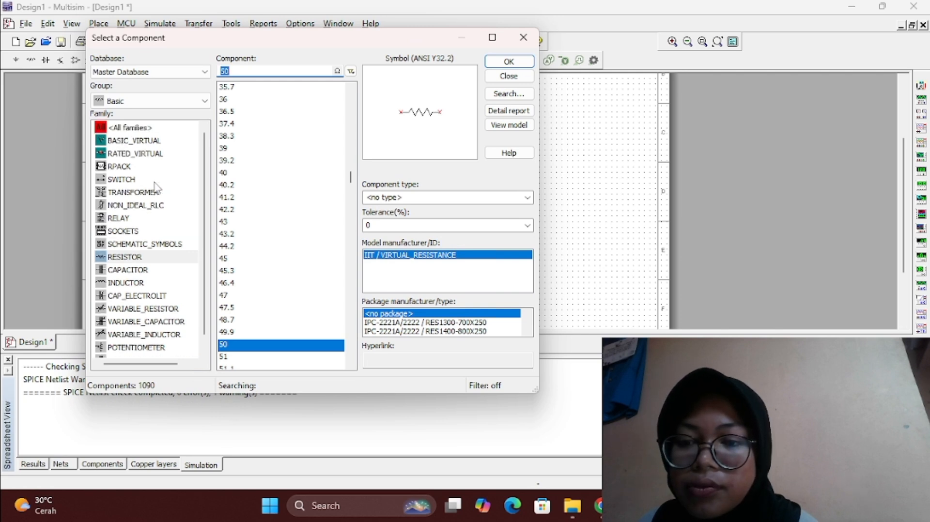
{"action": "left_click", "coordinate": [139, 269]}
{"action": "left_click", "coordinate": [144, 232]}
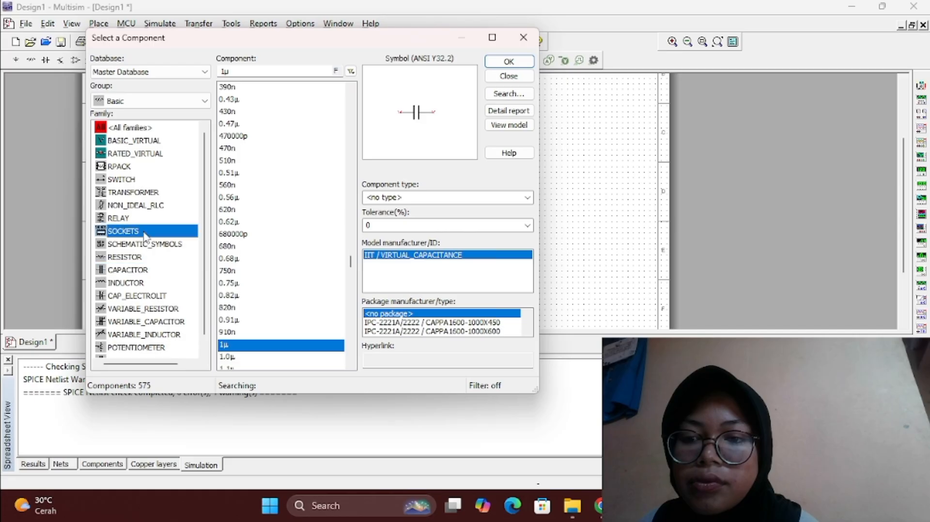
{"action": "left_click", "coordinate": [144, 218]}
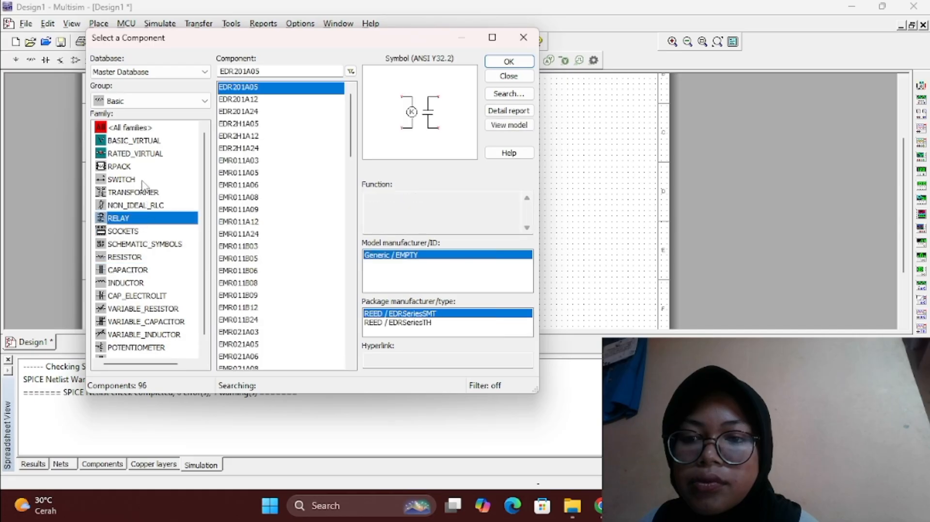
{"action": "left_click", "coordinate": [148, 103]}
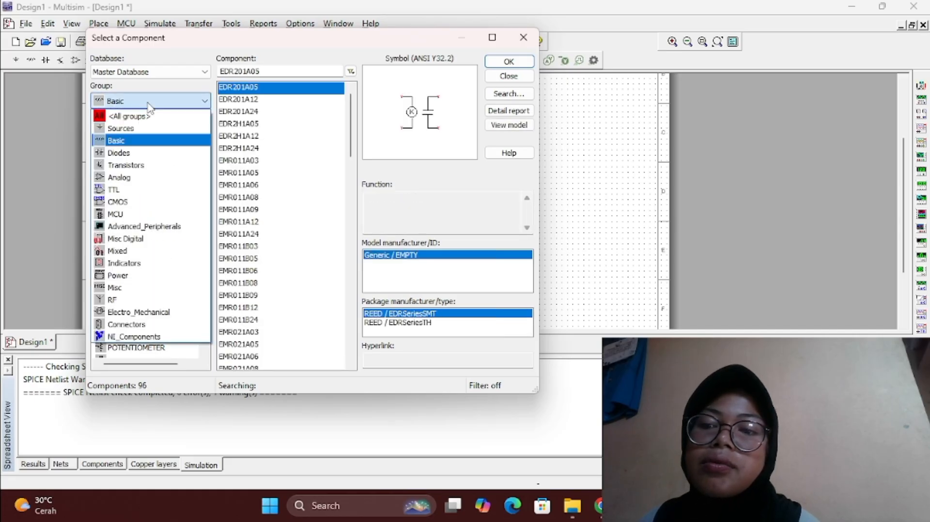
{"action": "left_click", "coordinate": [136, 167]}
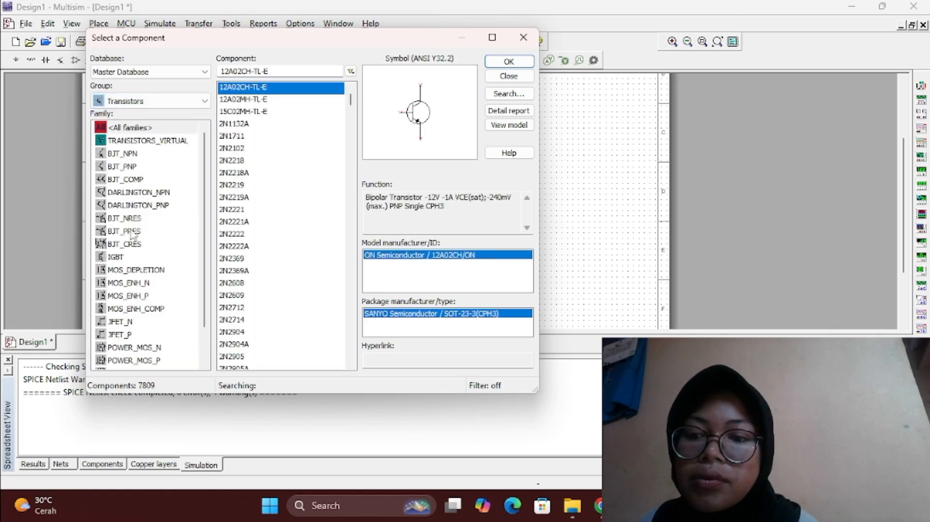
{"action": "left_click", "coordinate": [139, 100]}
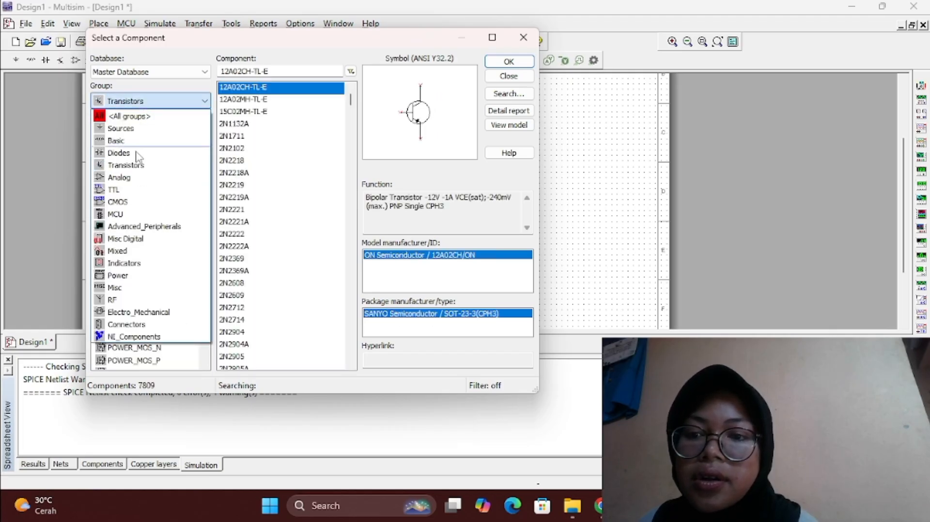
{"action": "left_click", "coordinate": [134, 128]}
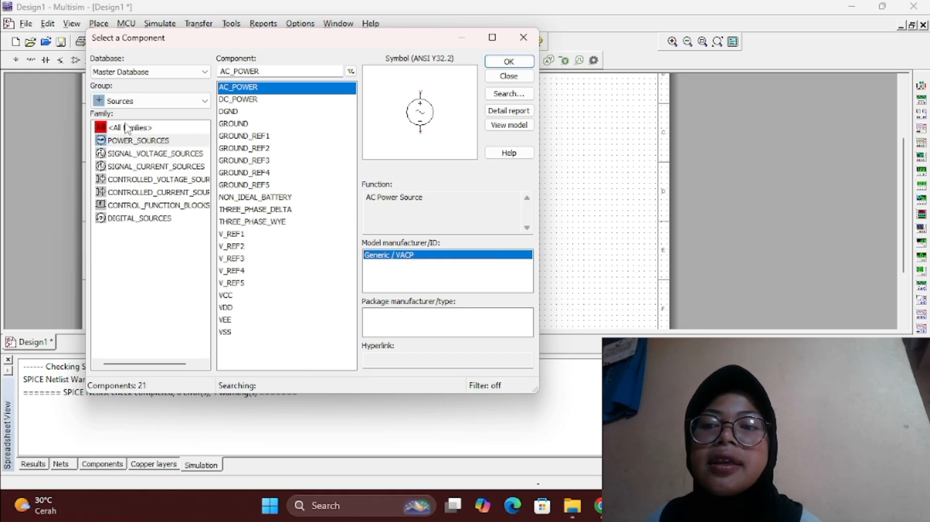
{"action": "double_click", "coordinate": [125, 143]}
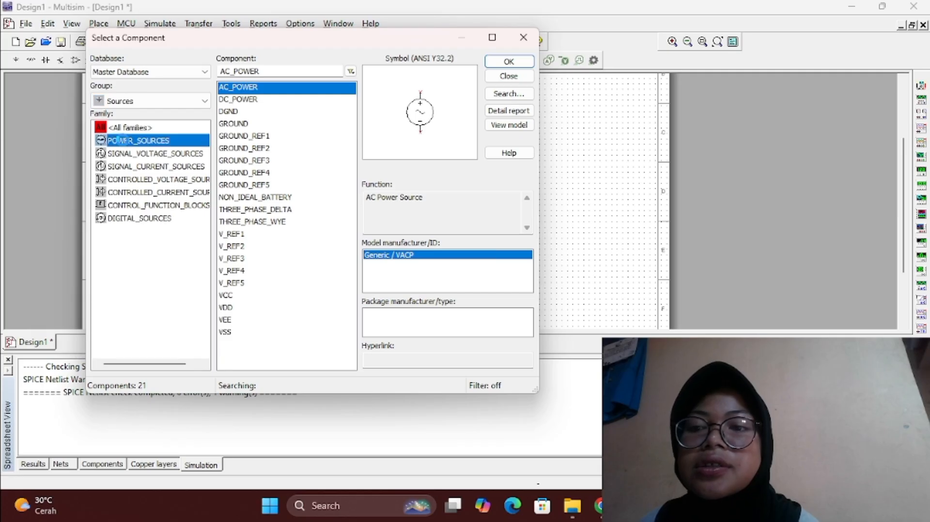
{"action": "key", "text": "Escape"}
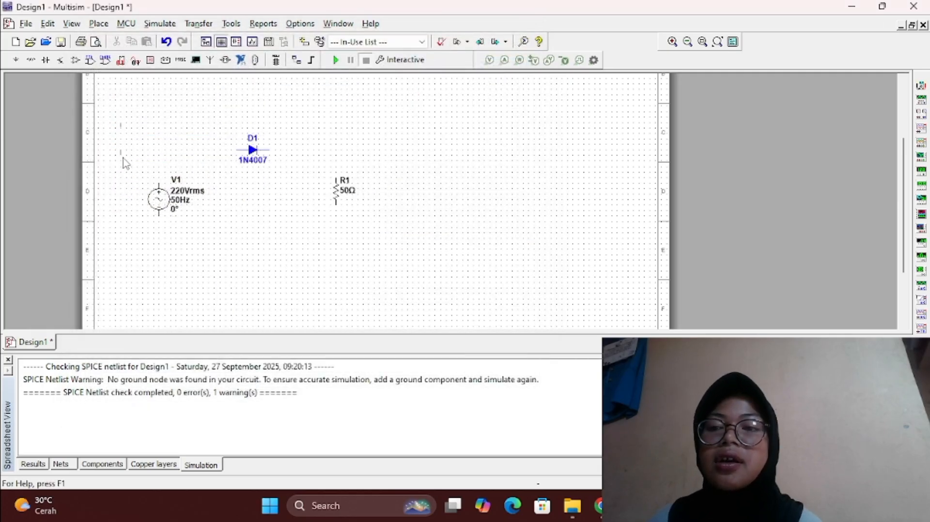
Step: Place a GROUND from the POWER_SOURCES family of the Sources group below the AC source, and finish placing components
{"action": "left_click", "coordinate": [30, 60]}
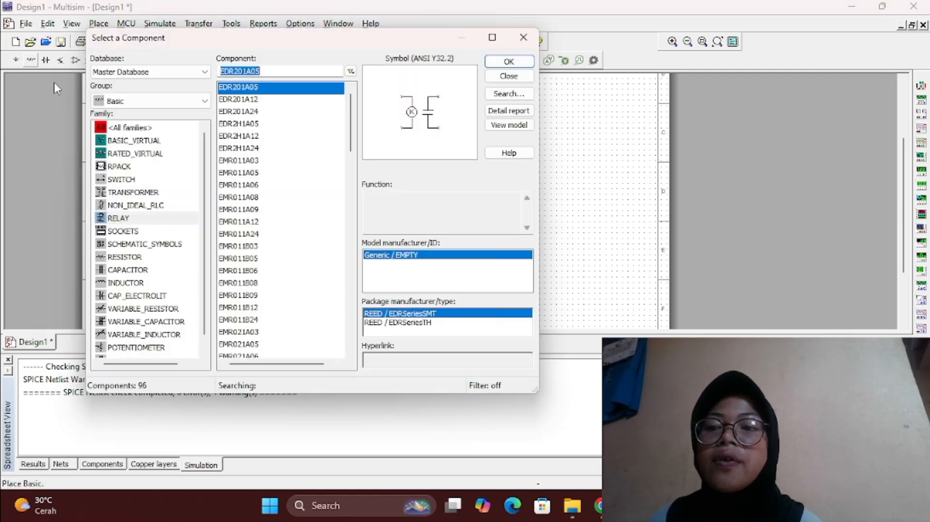
{"action": "left_click", "coordinate": [119, 103]}
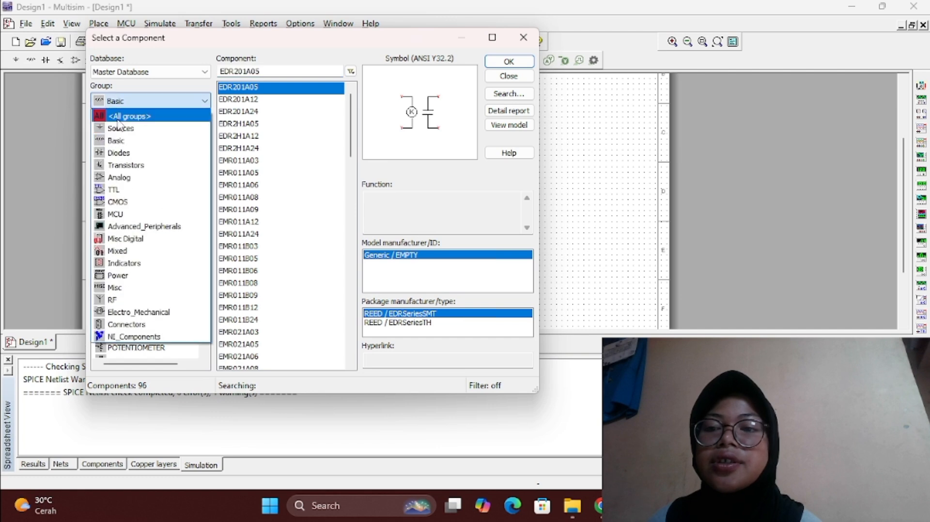
{"action": "left_click", "coordinate": [119, 128]}
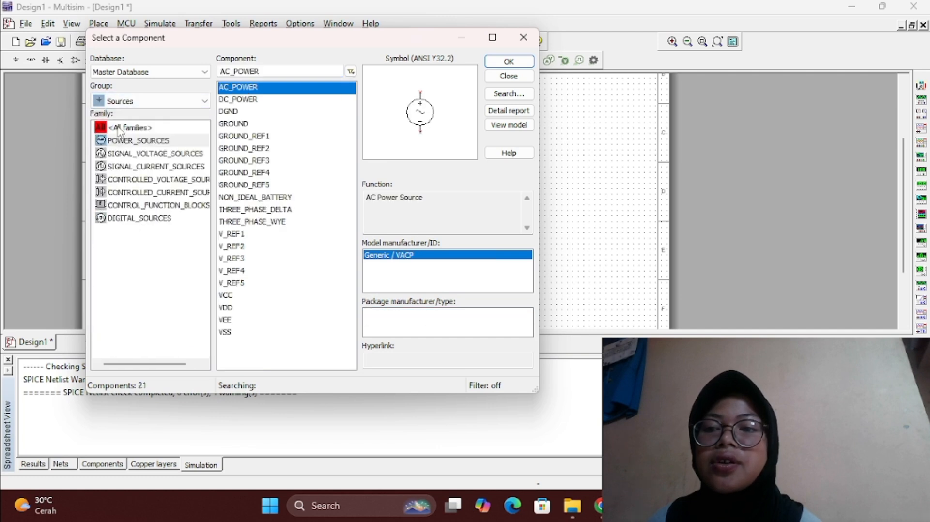
{"action": "left_click", "coordinate": [135, 143]}
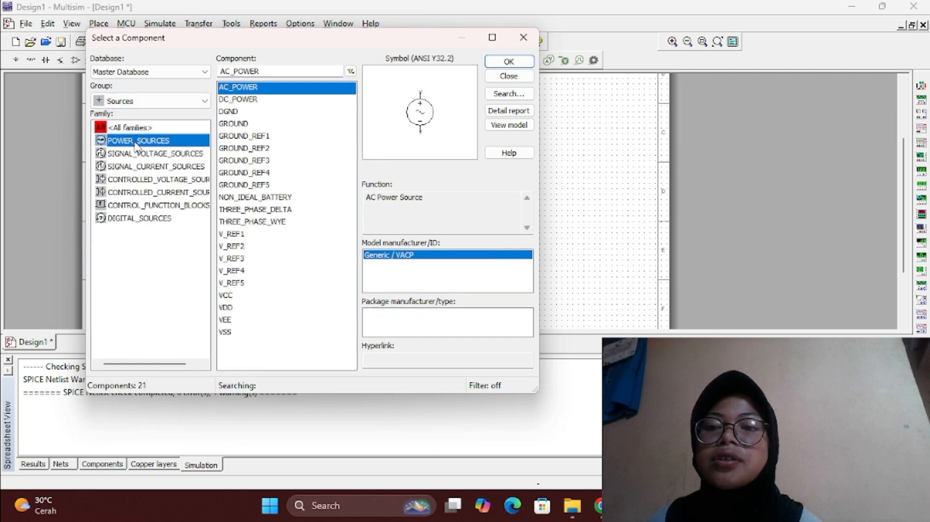
{"action": "left_click", "coordinate": [274, 125]}
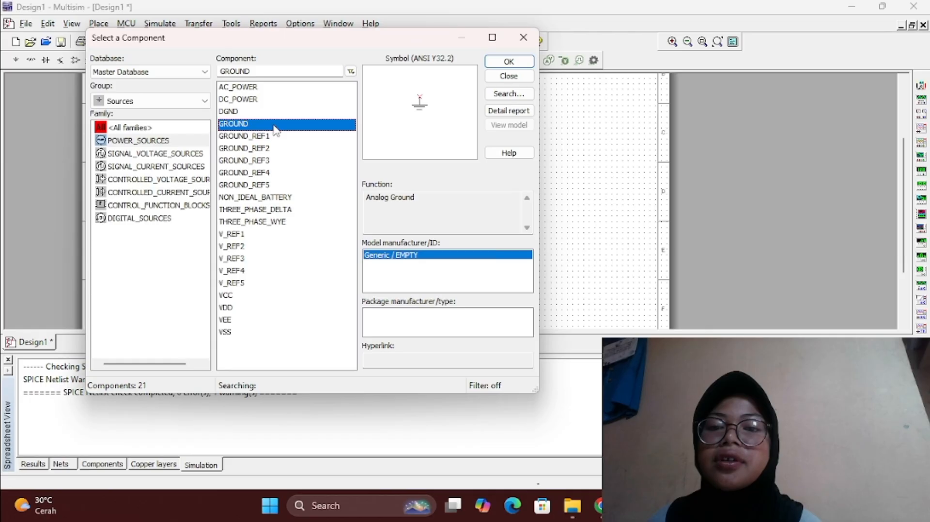
{"action": "double_click", "coordinate": [275, 126]}
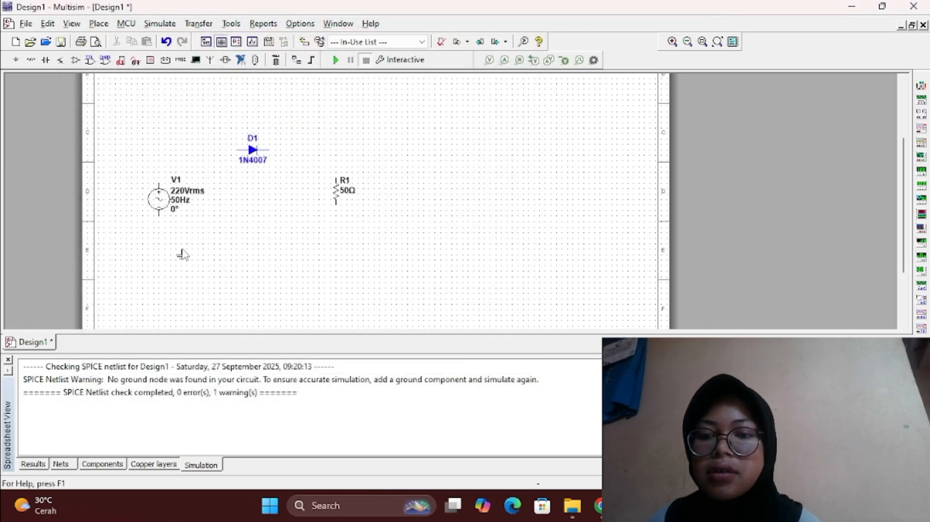
{"action": "key", "text": "Escape"}
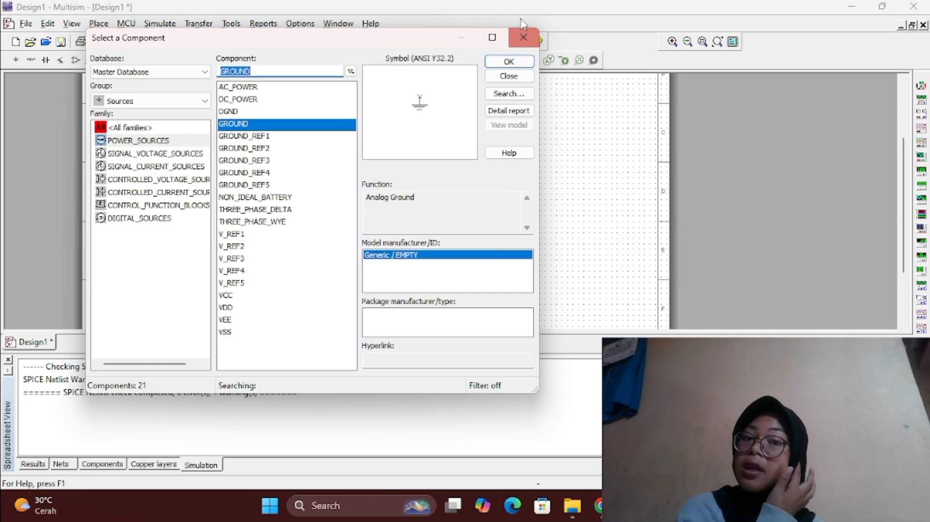
{"action": "left_click", "coordinate": [523, 34]}
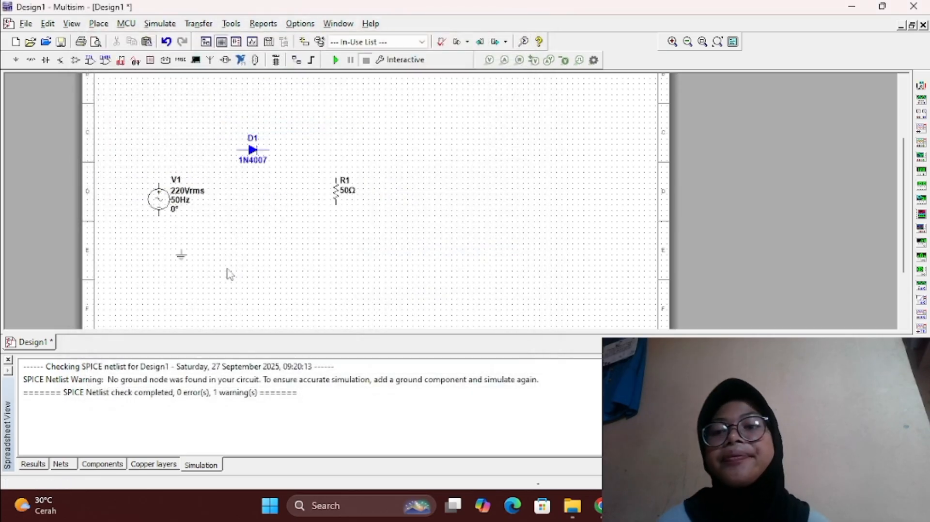
Step: Wire the AC source's upper terminal to the anode of the 1N4007 diode
{"action": "left_click", "coordinate": [159, 185]}
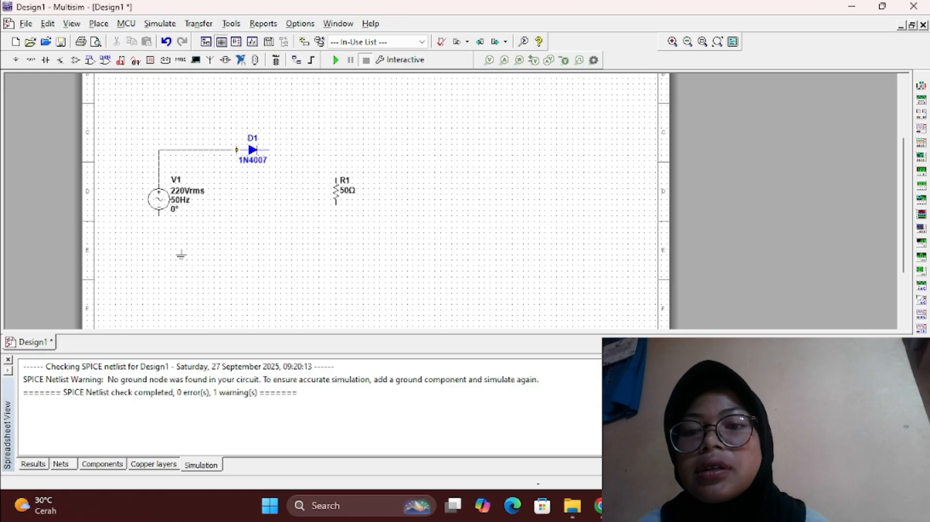
{"action": "left_click", "coordinate": [236, 150]}
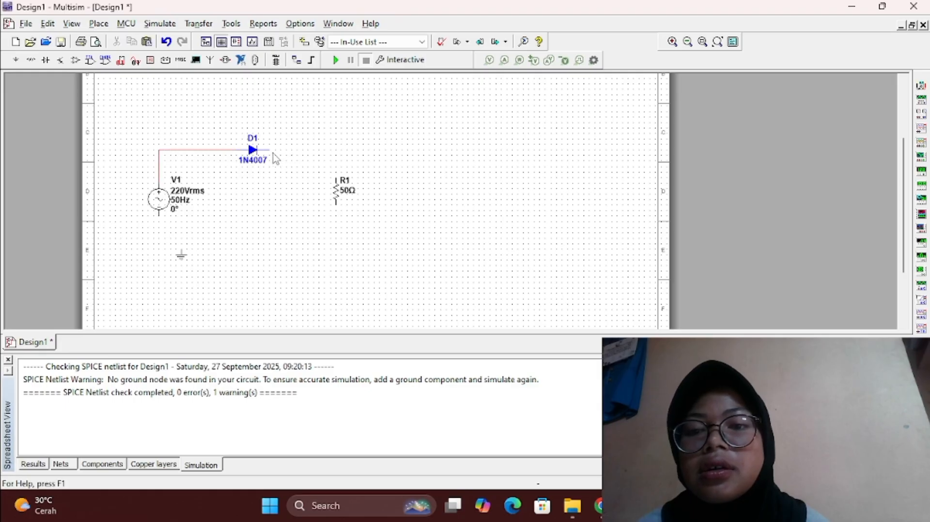
{"action": "left_click", "coordinate": [268, 149]}
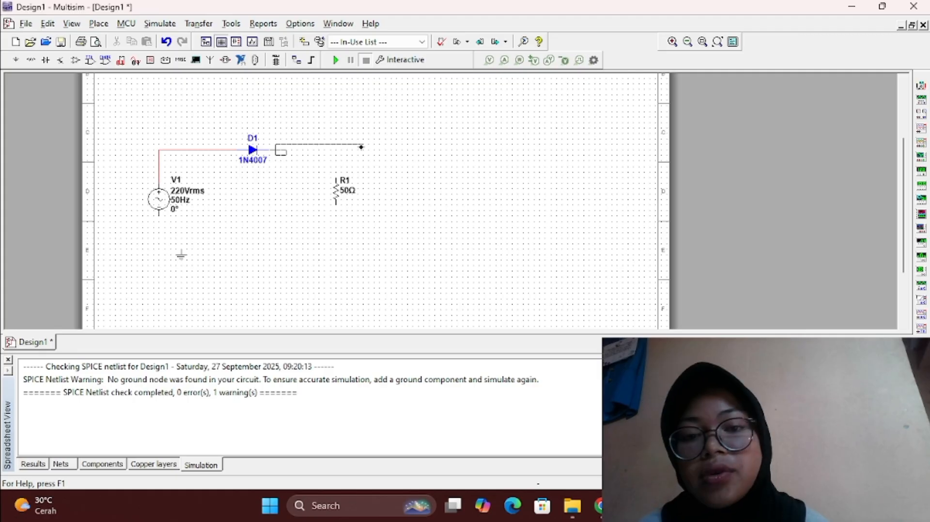
{"action": "key", "text": "Escape"}
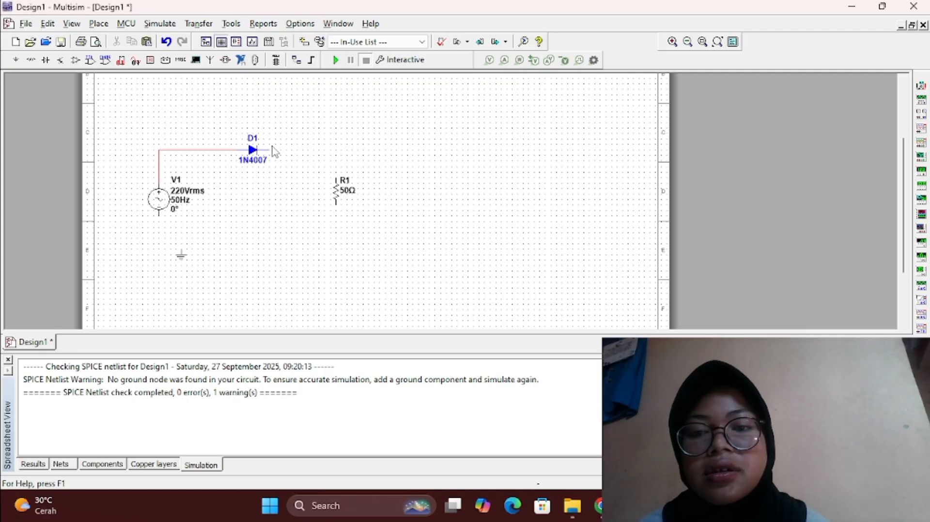
{"action": "left_click", "coordinate": [271, 150]}
{"action": "key", "text": "Escape"}
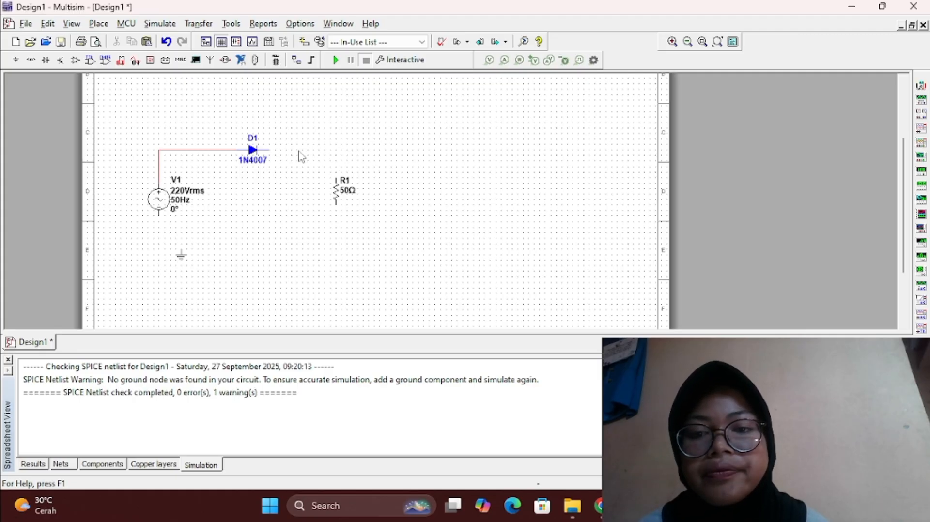
Step: Wire the diode's cathode to the resistor's upper end, and the AC source's lower terminal to the resistor's lower end
{"action": "left_click", "coordinate": [270, 150]}
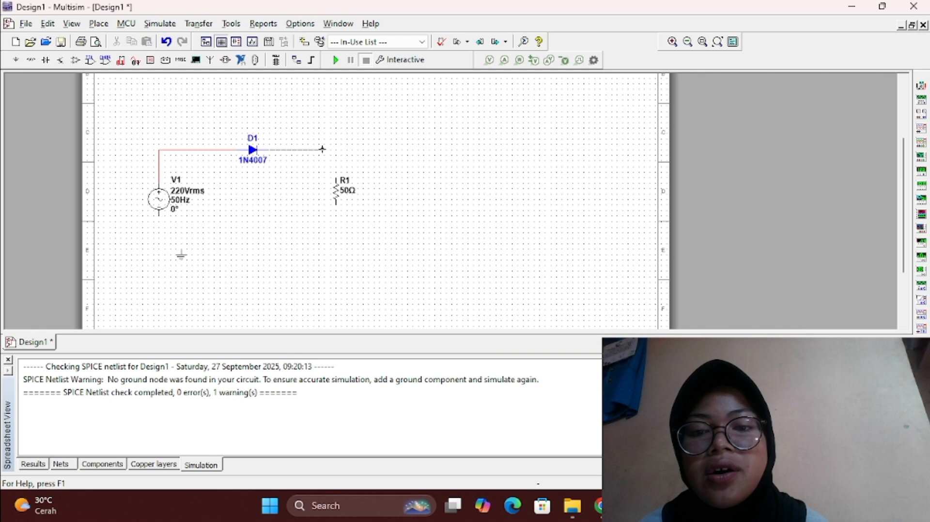
{"action": "left_click", "coordinate": [337, 176]}
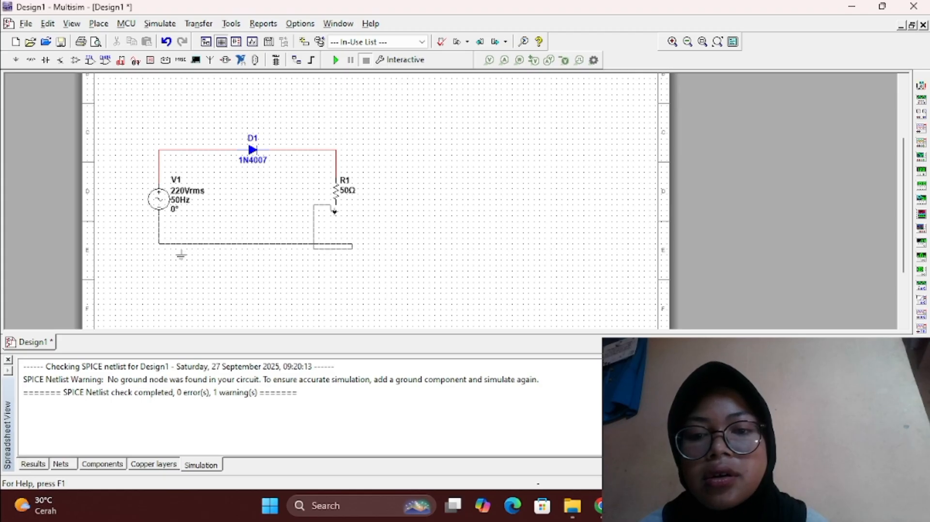
{"action": "key", "text": "Escape"}
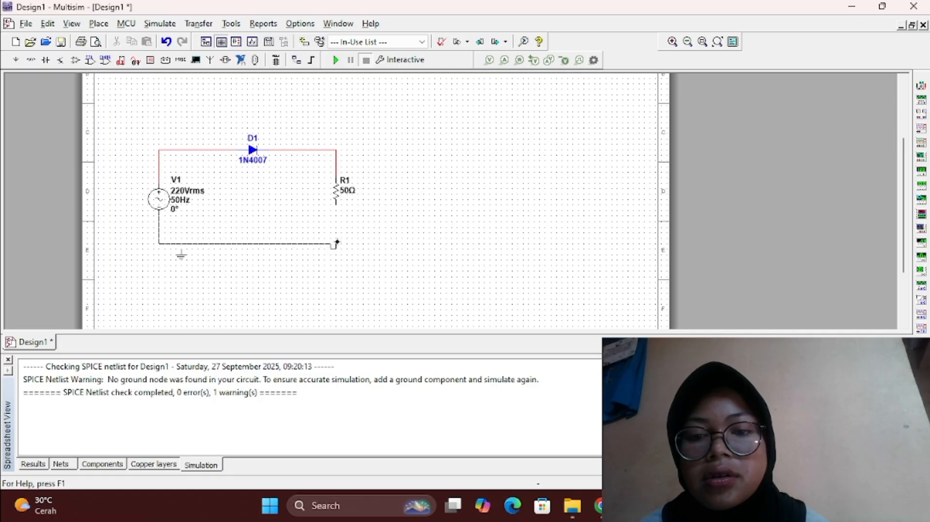
{"action": "key", "text": "Escape"}
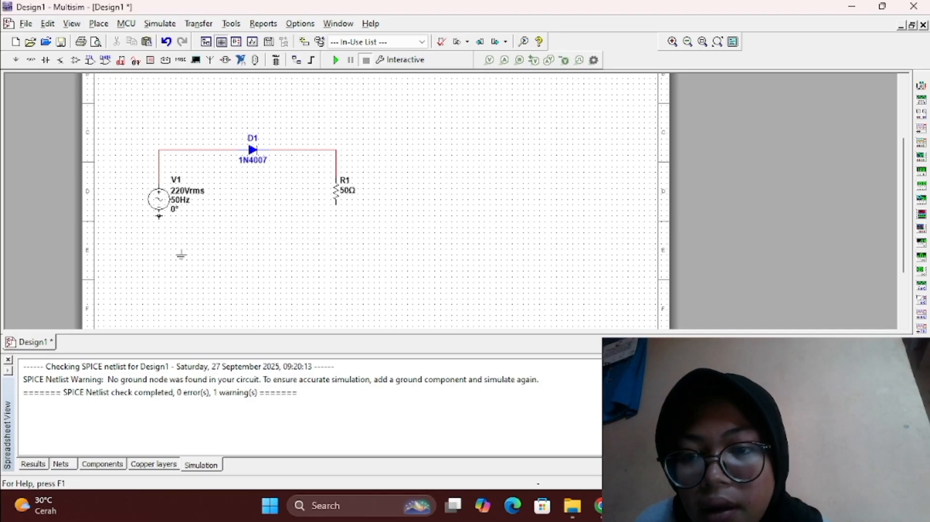
{"action": "left_click", "coordinate": [158, 231]}
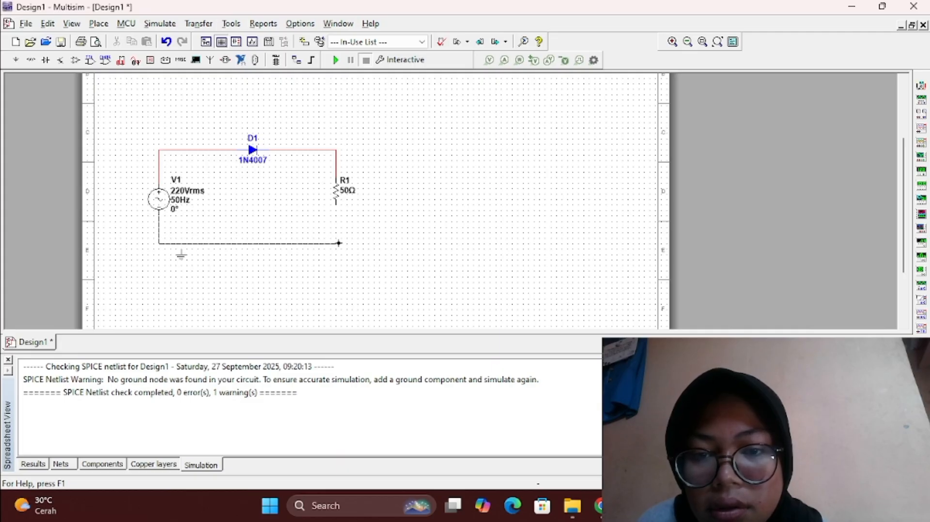
{"action": "left_click", "coordinate": [337, 204]}
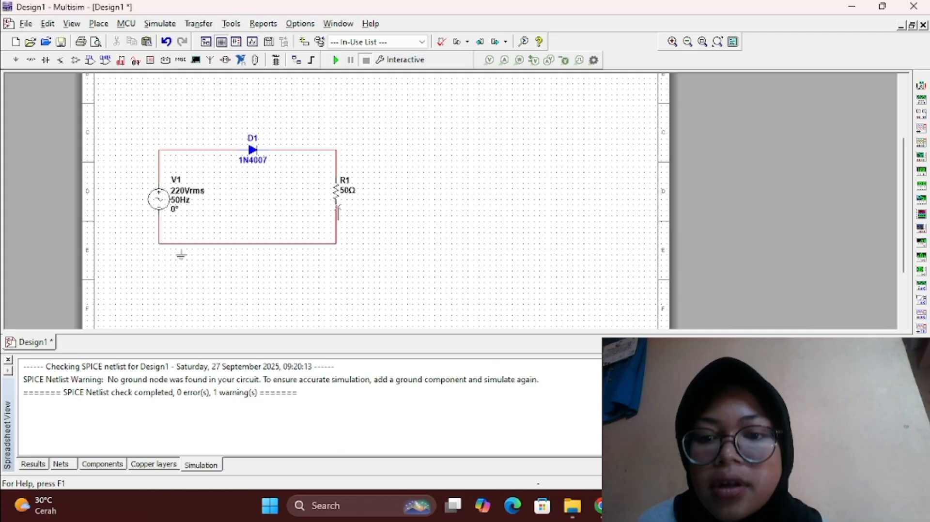
Step: Move the ground symbol onto the lower wire near the AC source so it connects, and deselect it
{"action": "left_click", "coordinate": [174, 253]}
{"action": "right_click", "coordinate": [173, 254]}
{"action": "left_click", "coordinate": [126, 268]}
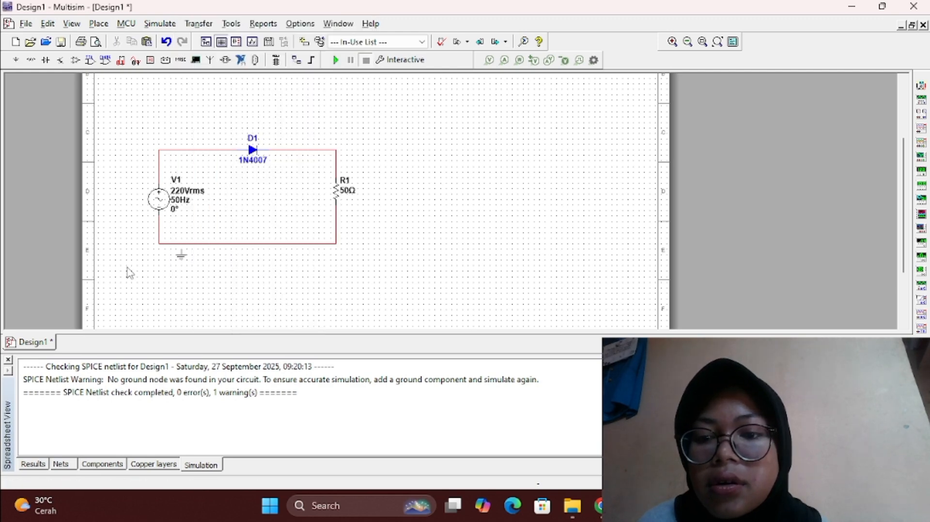
{"action": "left_click", "coordinate": [181, 257]}
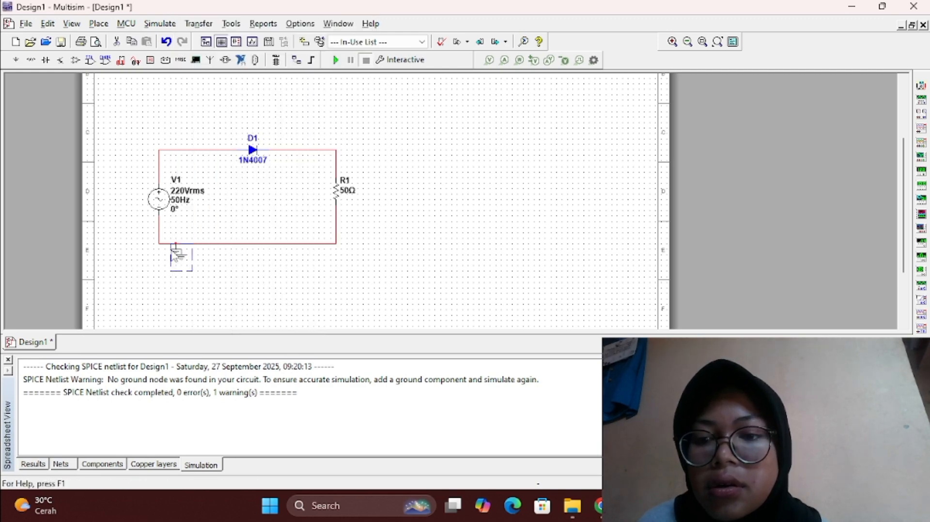
{"action": "left_click_drag", "start_coordinate": [172, 255], "coordinate": [170, 253]}
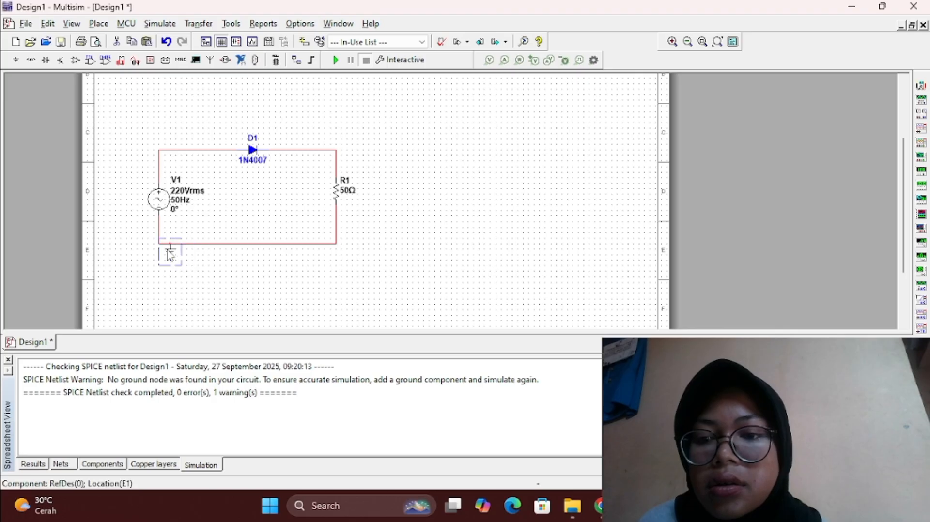
{"action": "left_click", "coordinate": [284, 285]}
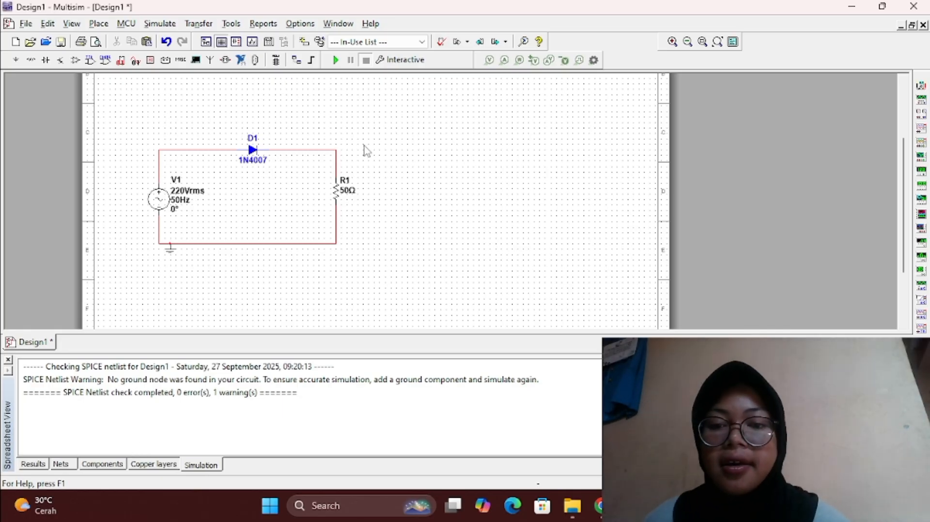
Step: Place a multimeter above the wire between the 1N4007 diode and the resistor, and connect both its terminals to that wire
{"action": "left_click", "coordinate": [921, 86]}
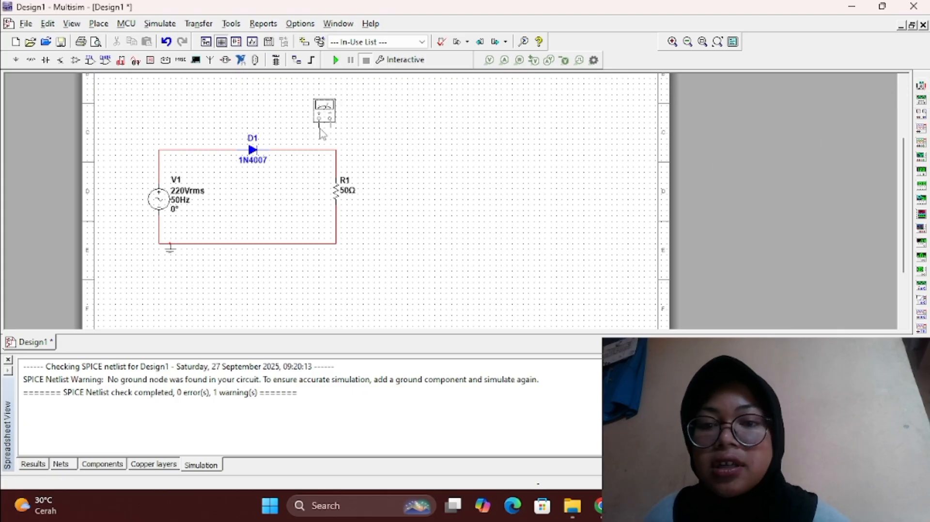
{"action": "left_click", "coordinate": [293, 137]}
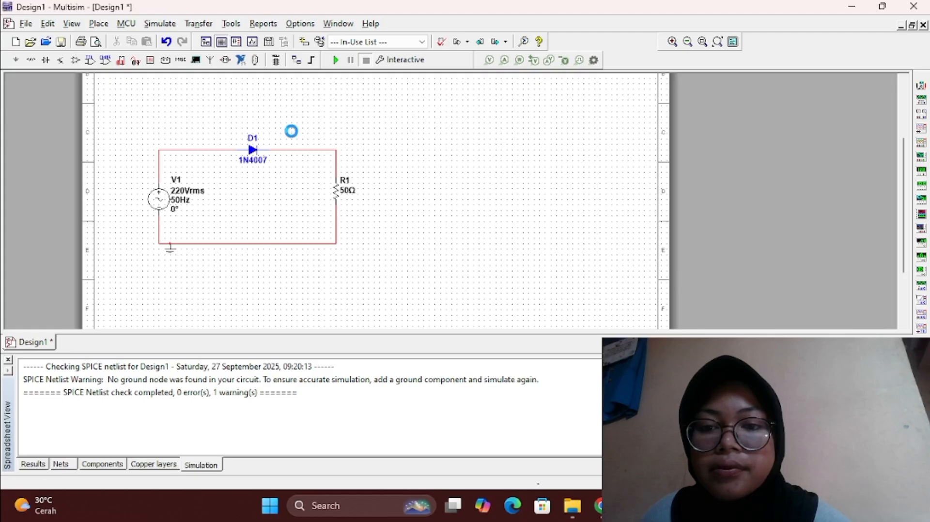
{"action": "left_click", "coordinate": [290, 133]}
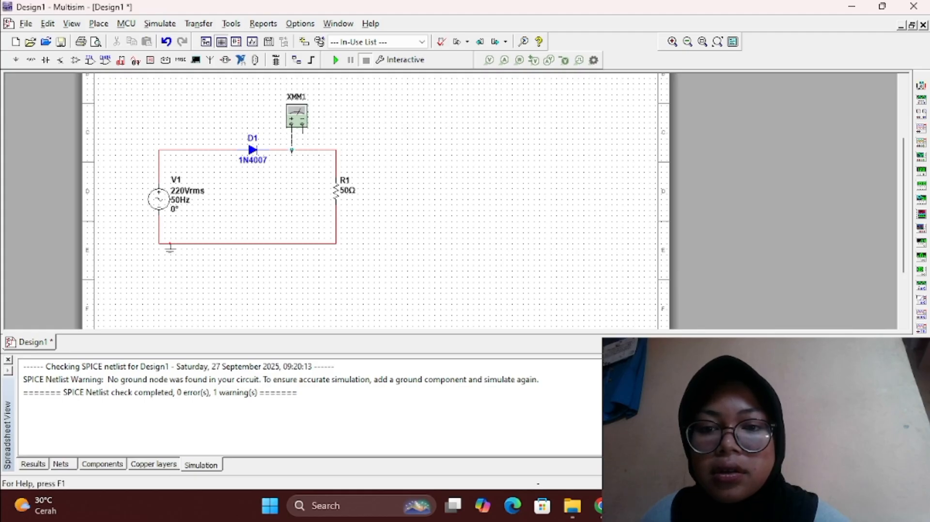
{"action": "left_click", "coordinate": [291, 149]}
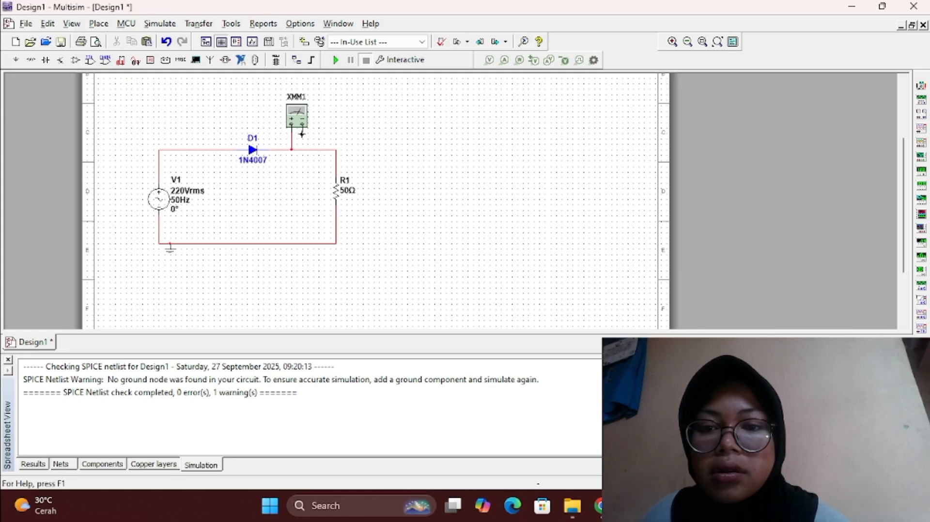
{"action": "left_click", "coordinate": [302, 134]}
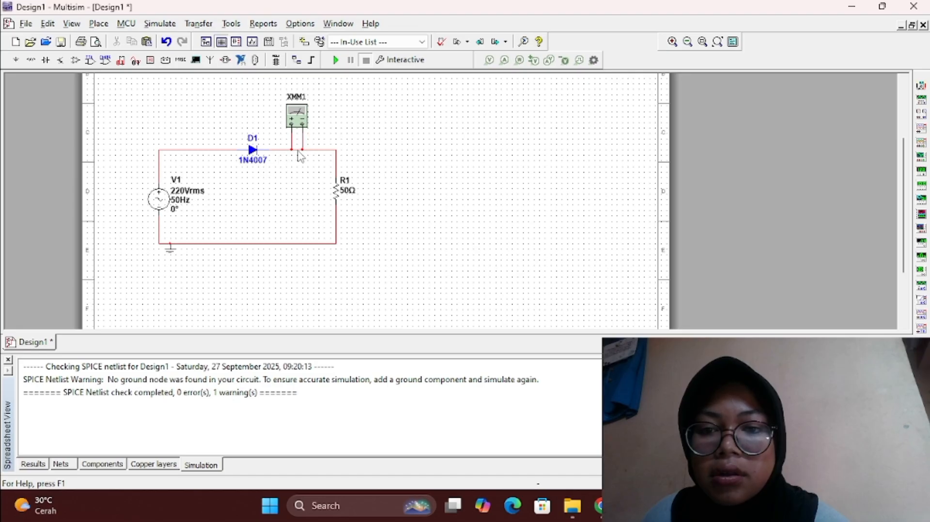
Step: Delete the wire segment between the multimeter's two connection points so the meter is in series with the diode and resistor
{"action": "left_click", "coordinate": [299, 150]}
{"action": "right_click", "coordinate": [298, 149]}
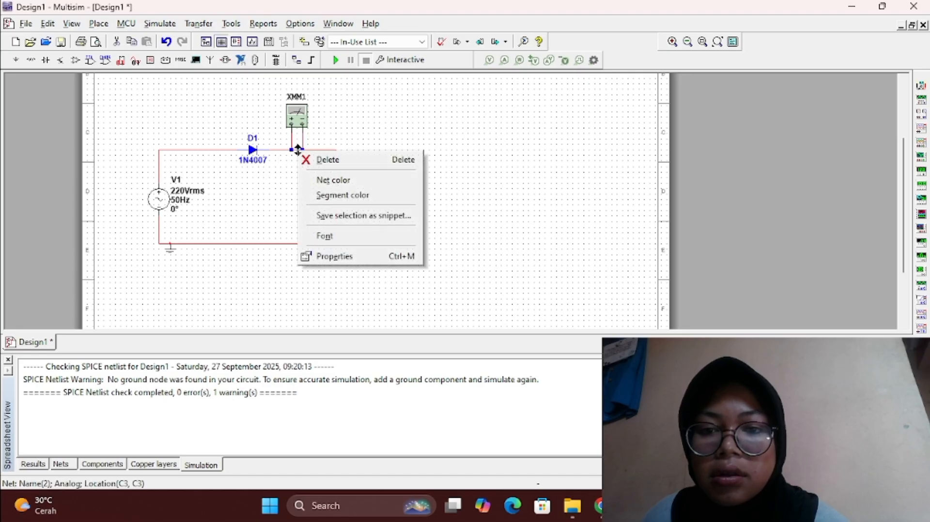
{"action": "left_click", "coordinate": [310, 159]}
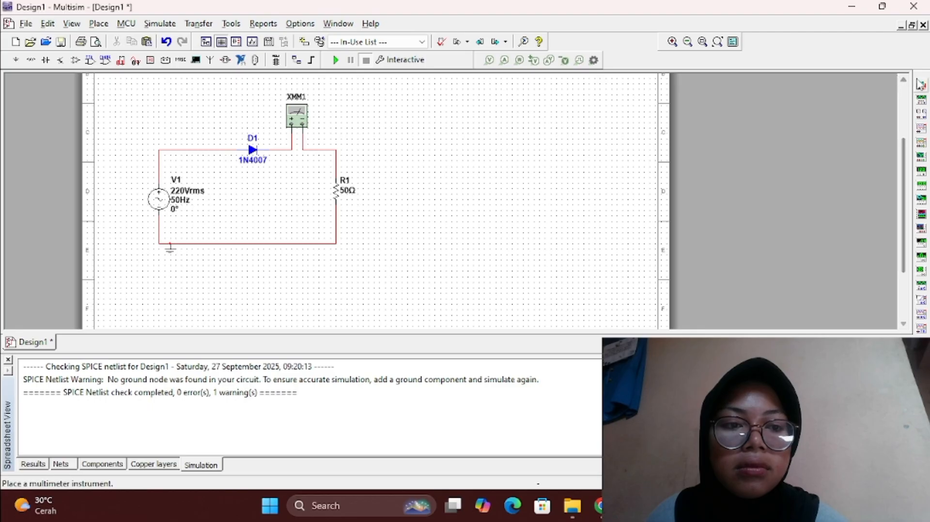
Step: Place a second multimeter beside the circuit, beyond the 50 Ω resistor, and move it closer to the circuit
{"action": "left_click", "coordinate": [921, 85]}
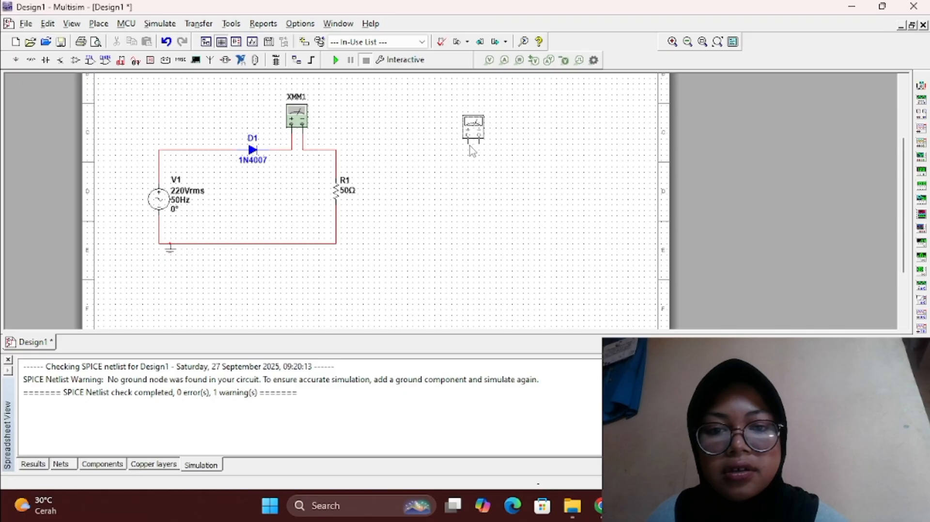
{"action": "left_click", "coordinate": [470, 145]}
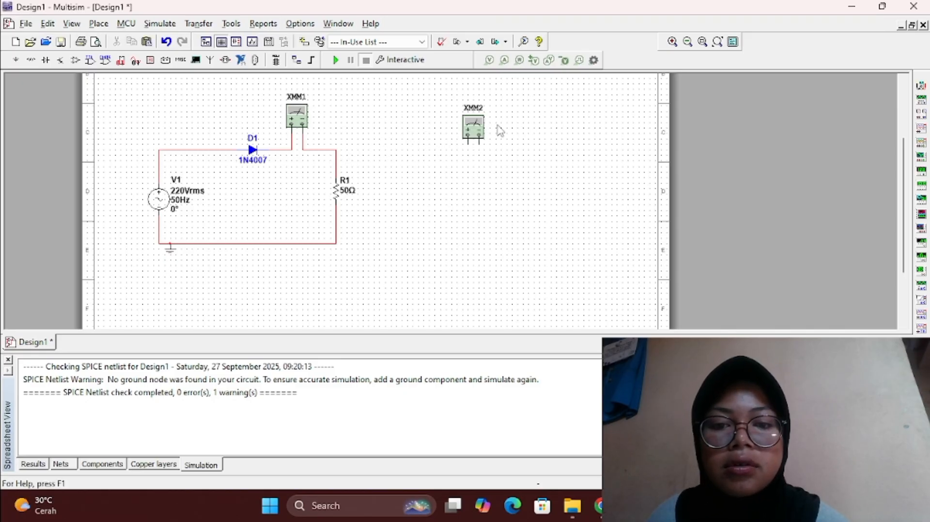
{"action": "left_click_drag", "start_coordinate": [477, 134], "coordinate": [439, 139]}
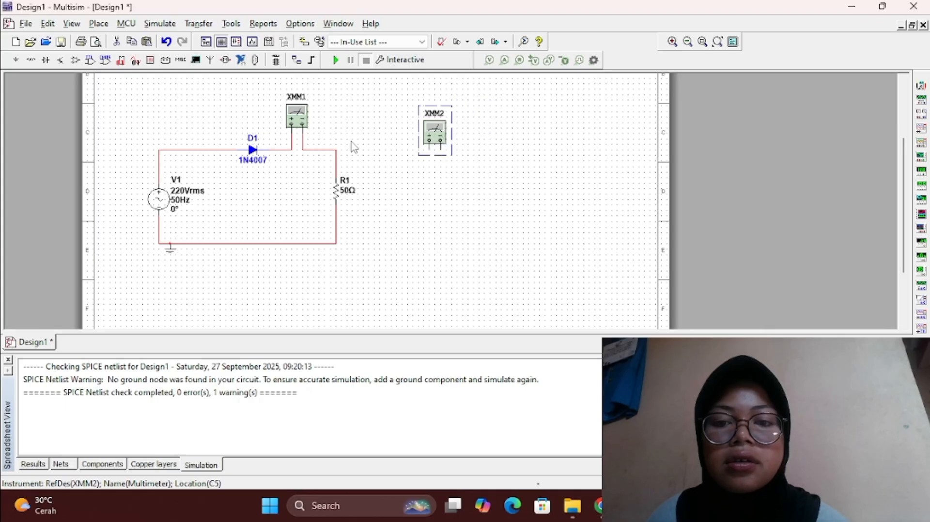
{"action": "left_click", "coordinate": [339, 152]}
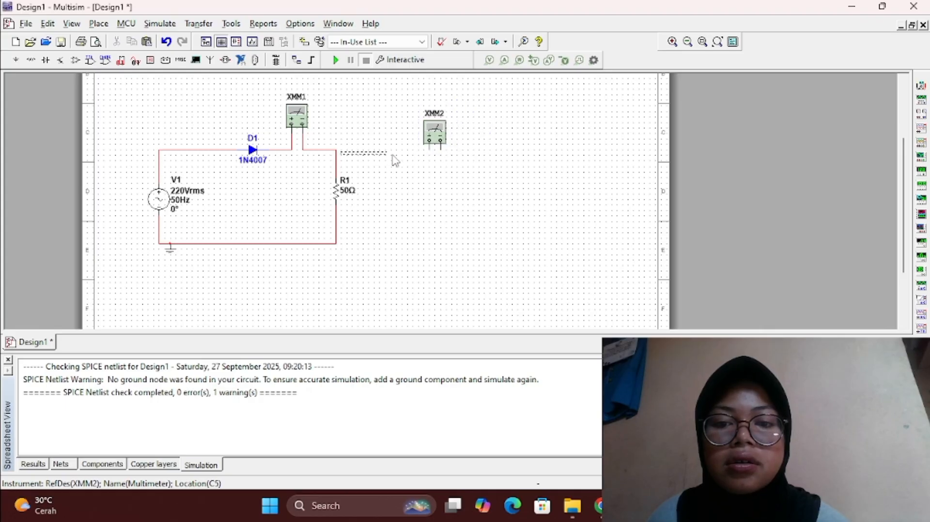
{"action": "left_click", "coordinate": [430, 150]}
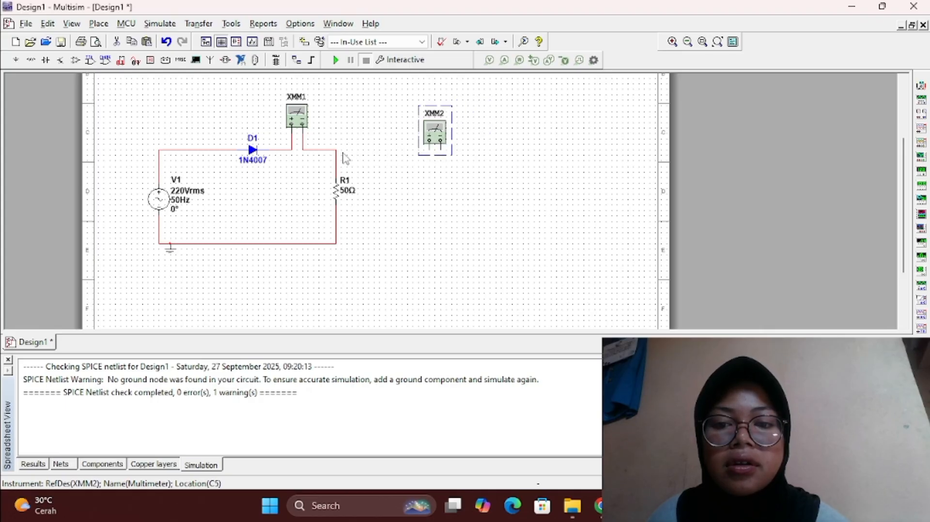
{"action": "left_click_drag", "start_coordinate": [338, 154], "coordinate": [377, 150]}
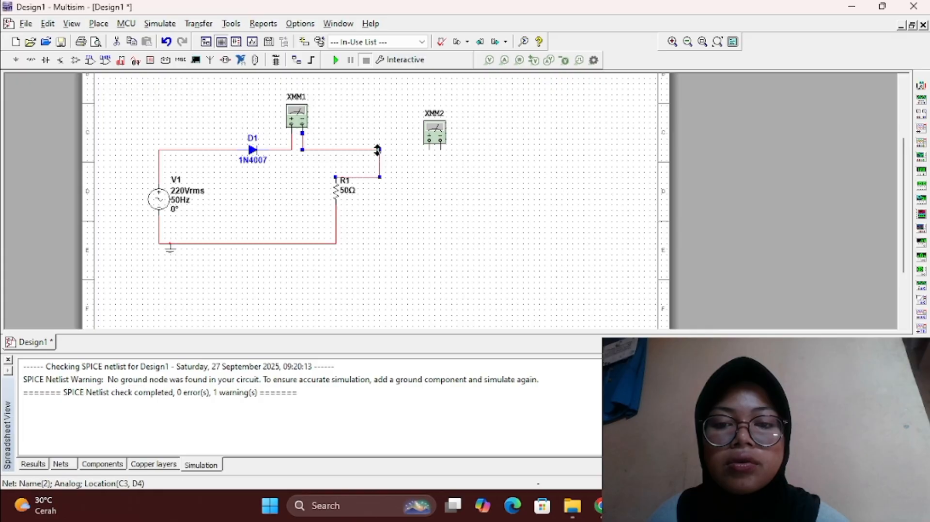
{"action": "key", "text": "ctrl+z"}
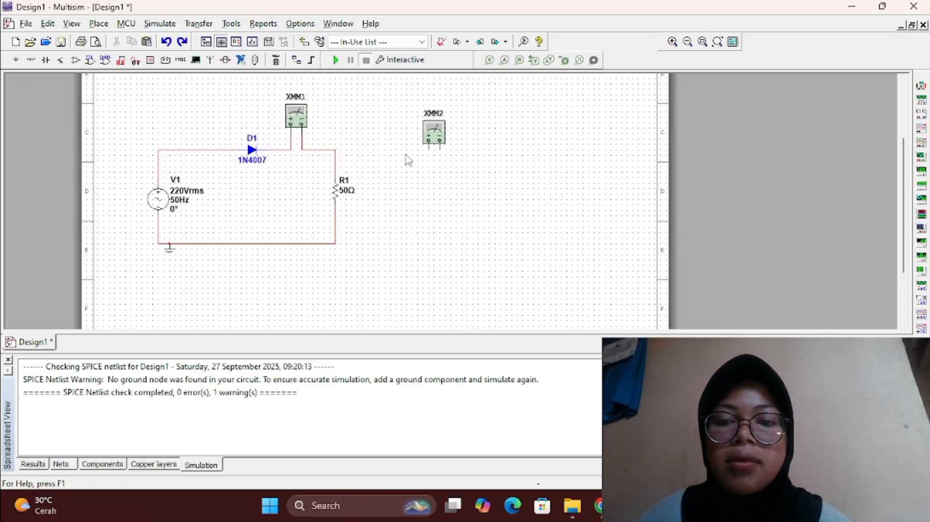
Step: Wire the second multimeter in parallel with the 50 Ω resistor, positive terminal to the upper corner node and negative terminal to the lower corner node
{"action": "left_click", "coordinate": [428, 149]}
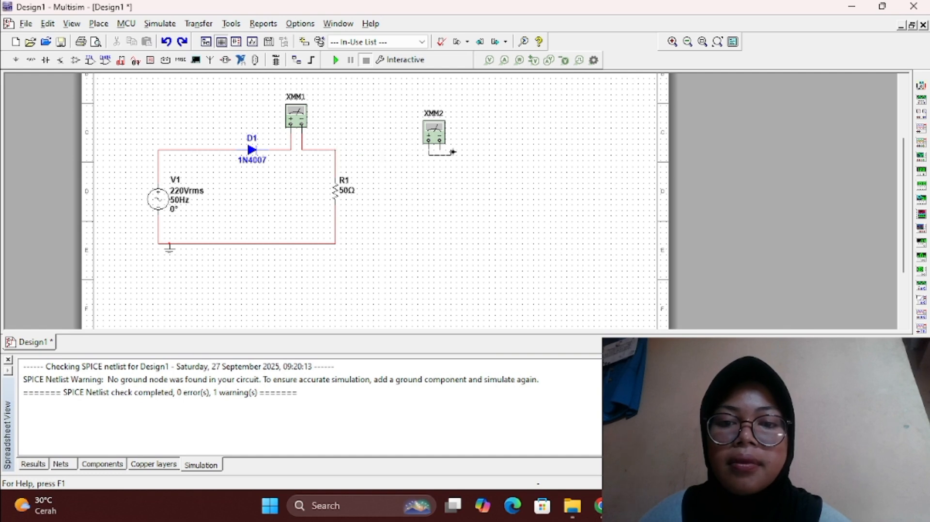
{"action": "left_click", "coordinate": [334, 150]}
{"action": "left_click", "coordinate": [353, 143]}
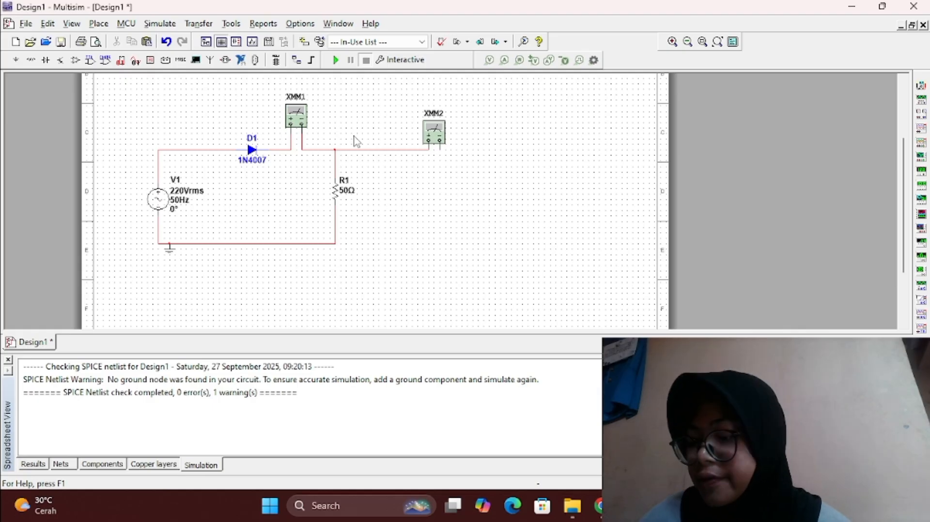
{"action": "left_click", "coordinate": [439, 148]}
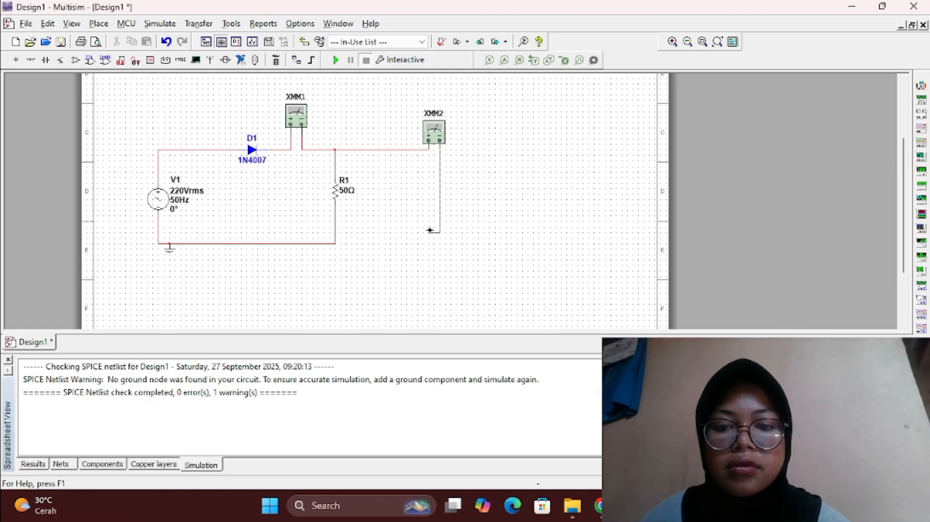
{"action": "left_click", "coordinate": [336, 239]}
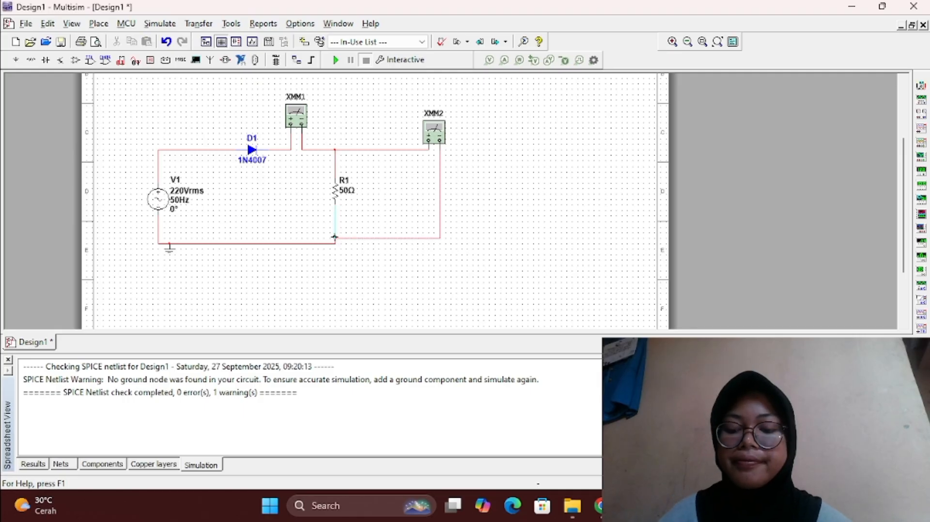
{"action": "key", "text": "ctrl+z"}
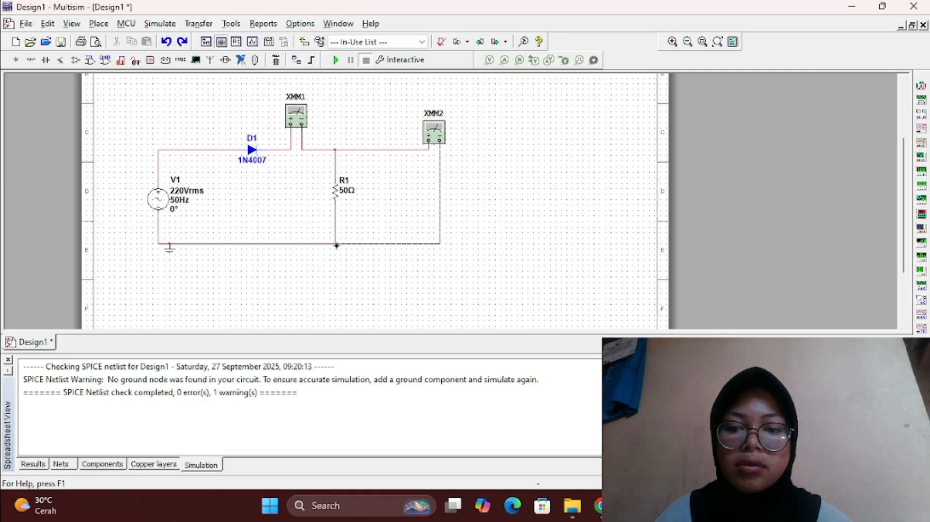
{"action": "left_click", "coordinate": [336, 244]}
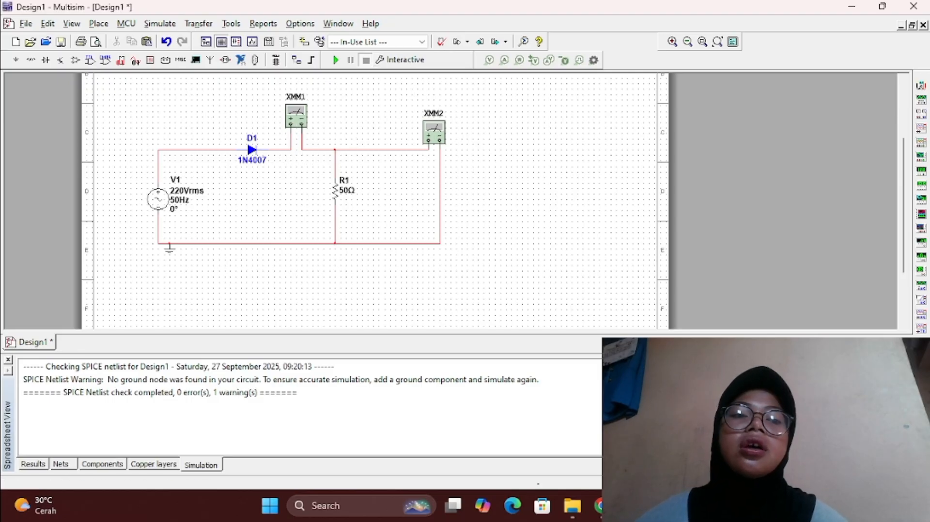
Step: Place an oscilloscope above the AC source, beside the start of the diode circuit's upper wire
{"action": "left_click", "coordinate": [922, 126]}
{"action": "scroll", "coordinate": [239, 89], "scroll_direction": "up", "scroll_amount": 2}
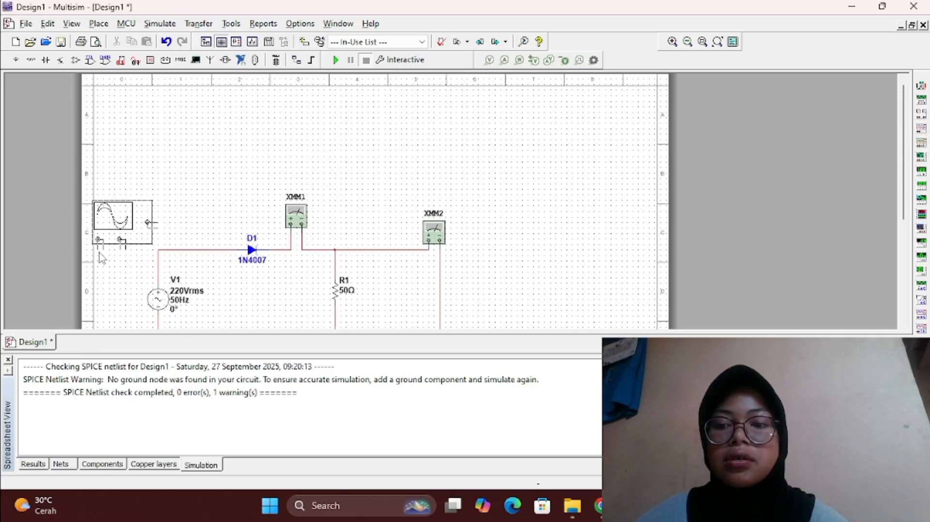
{"action": "left_click", "coordinate": [102, 254]}
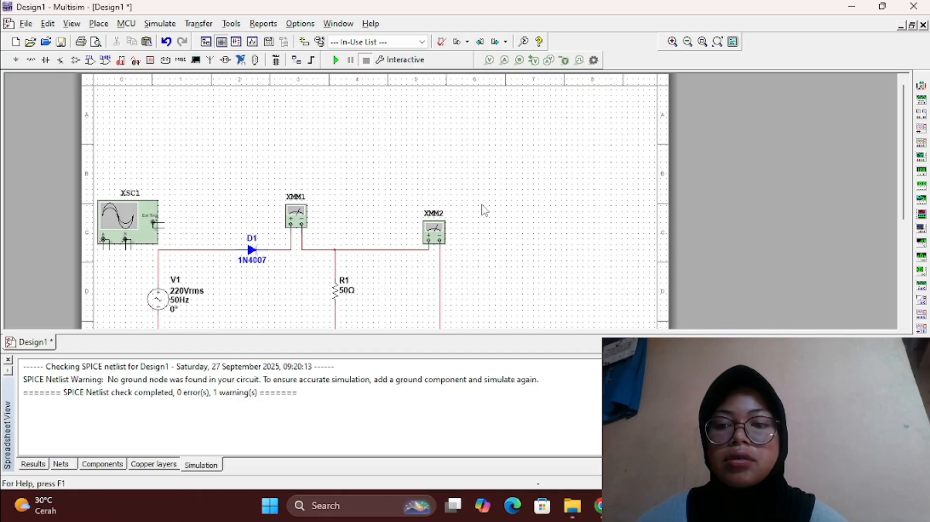
{"action": "scroll", "coordinate": [520, 174], "scroll_direction": "down", "scroll_amount": 1}
{"action": "scroll", "coordinate": [521, 174], "scroll_direction": "down", "scroll_amount": 1}
{"action": "scroll", "coordinate": [799, 163], "scroll_direction": "up", "scroll_amount": 2}
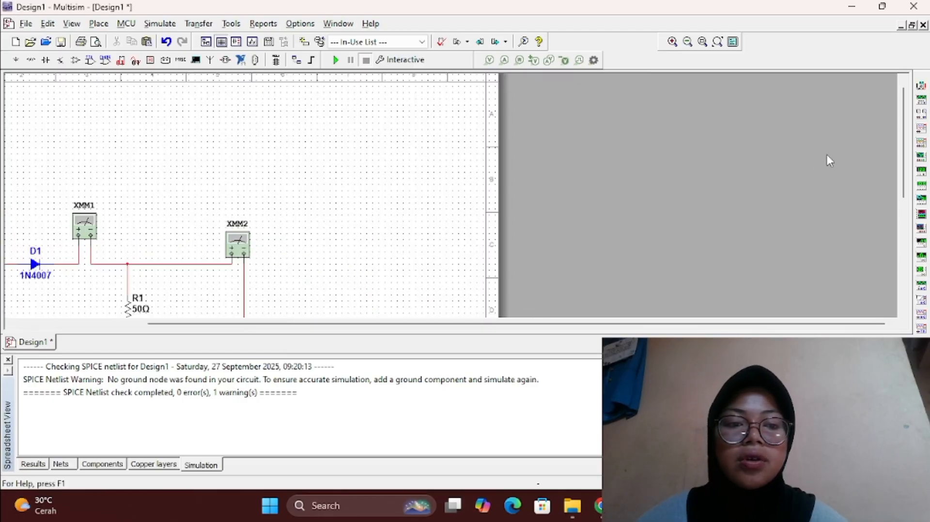
{"action": "scroll", "coordinate": [851, 162], "scroll_direction": "down", "scroll_amount": 1}
{"action": "left_click_drag", "start_coordinate": [904, 156], "coordinate": [904, 203]}
{"action": "scroll", "coordinate": [11, 100], "scroll_direction": "up", "scroll_amount": 2}
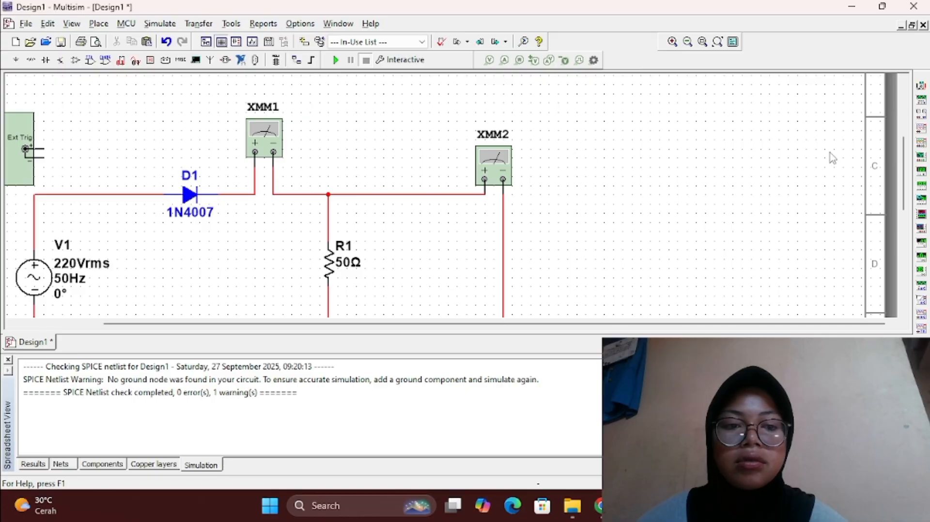
{"action": "scroll", "coordinate": [829, 152], "scroll_direction": "down", "scroll_amount": 1}
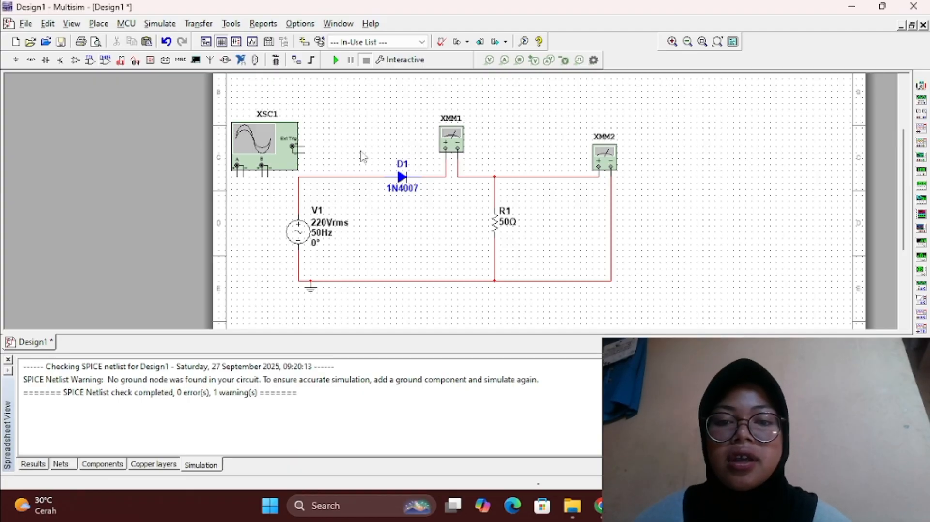
Step: Set multimeter XMM1 to AC current, run the simulation to read the circuit current, and close the meter's display
{"action": "double_click", "coordinate": [448, 152]}
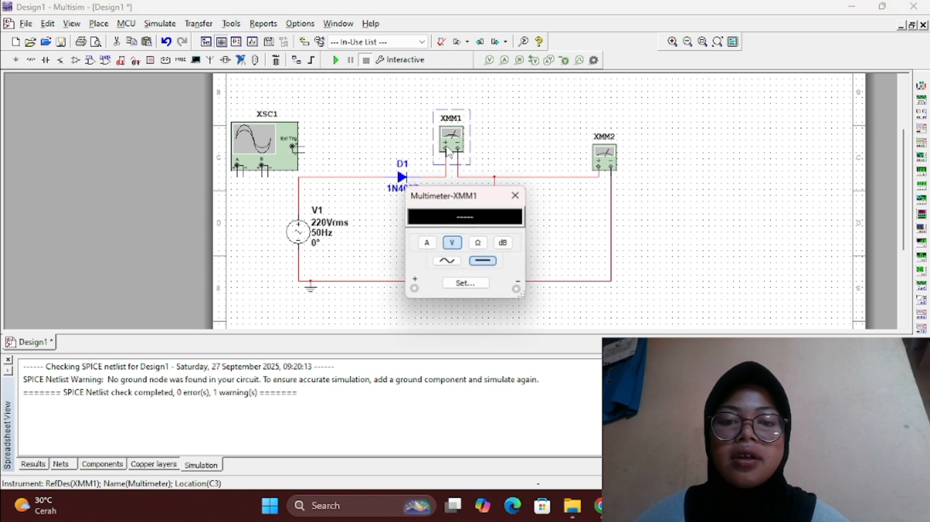
{"action": "left_click", "coordinate": [427, 242]}
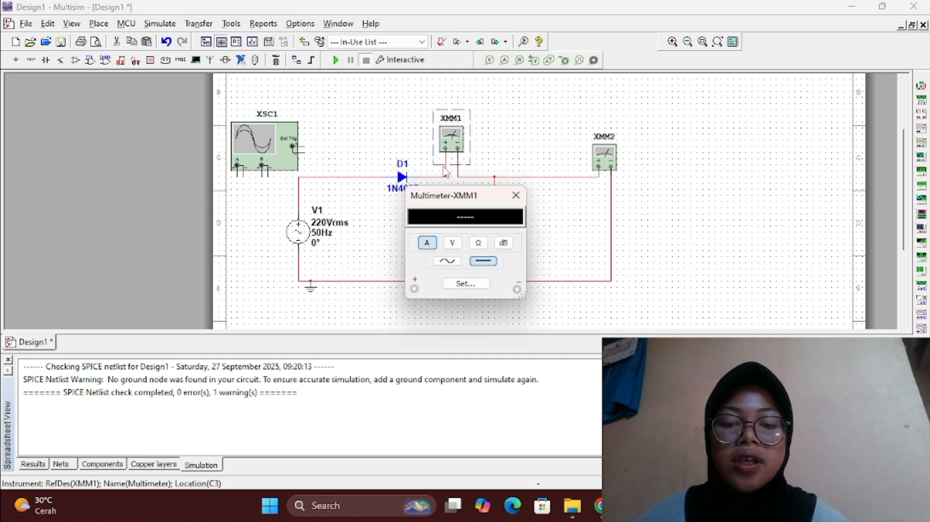
{"action": "left_click", "coordinate": [441, 262]}
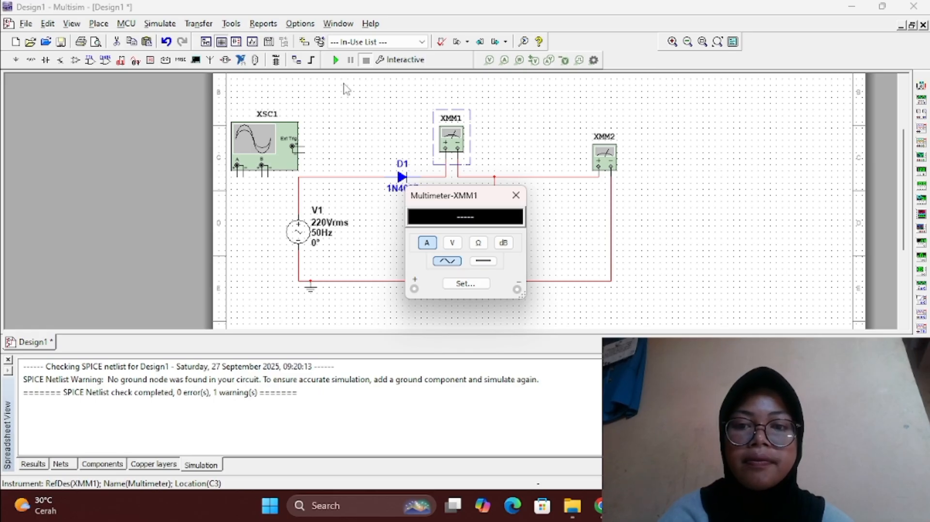
{"action": "left_click", "coordinate": [336, 60]}
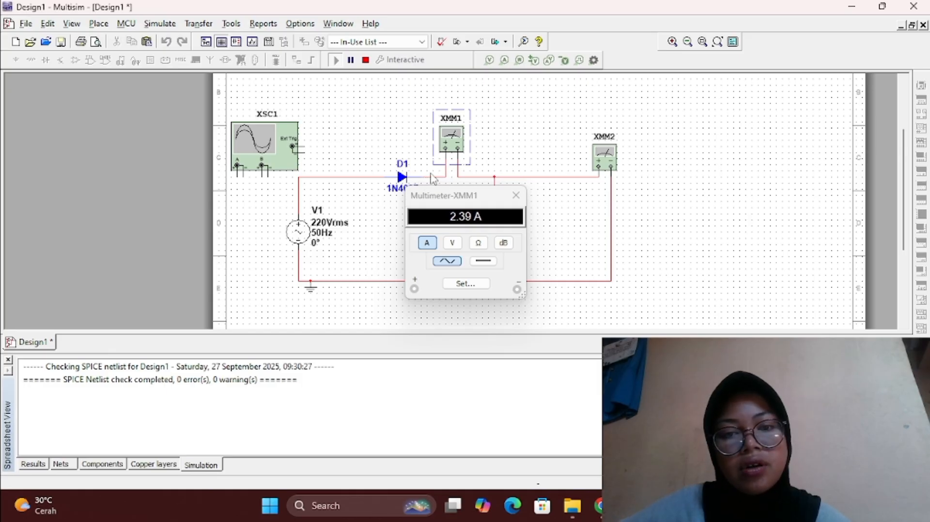
{"action": "left_click", "coordinate": [510, 200]}
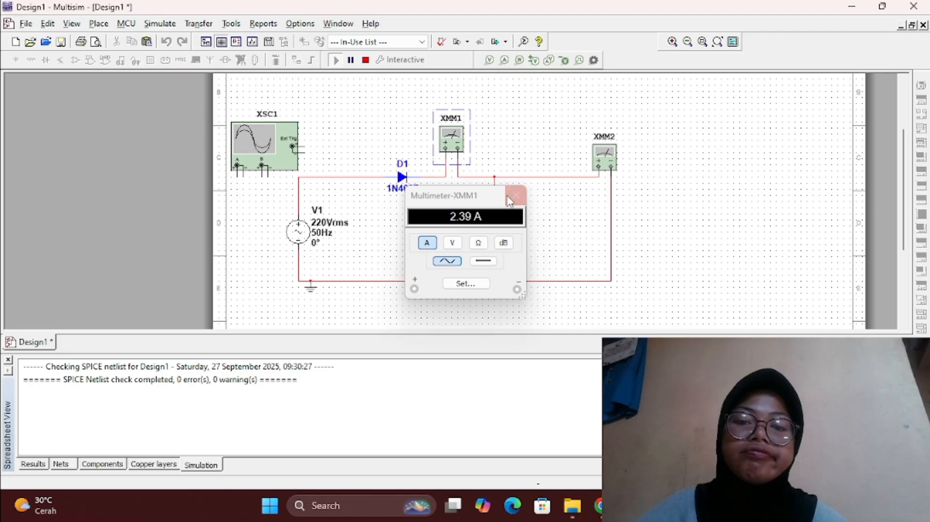
Step: Set multimeter XMM2 to AC voltage, read the voltage across the 50 Ω resistor, and close the meter's display
{"action": "left_click", "coordinate": [605, 163]}
{"action": "double_click", "coordinate": [604, 164]}
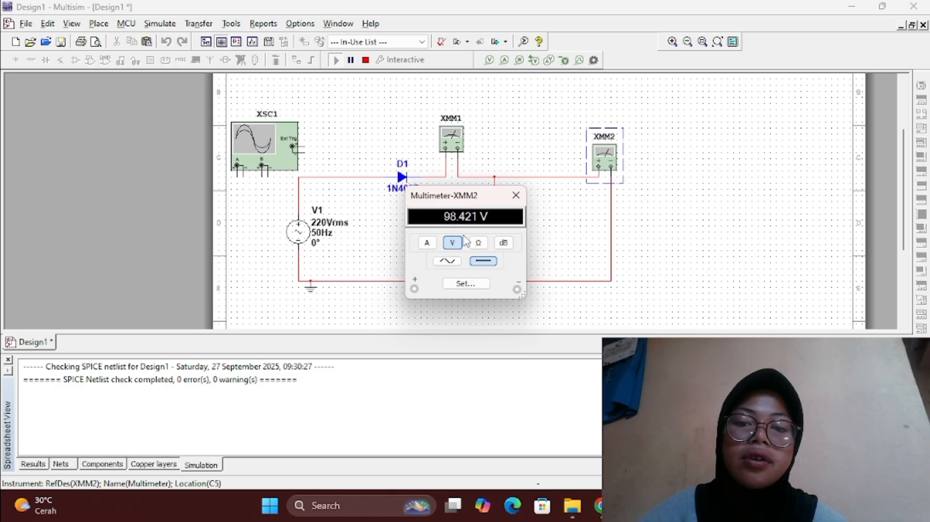
{"action": "left_click", "coordinate": [446, 262]}
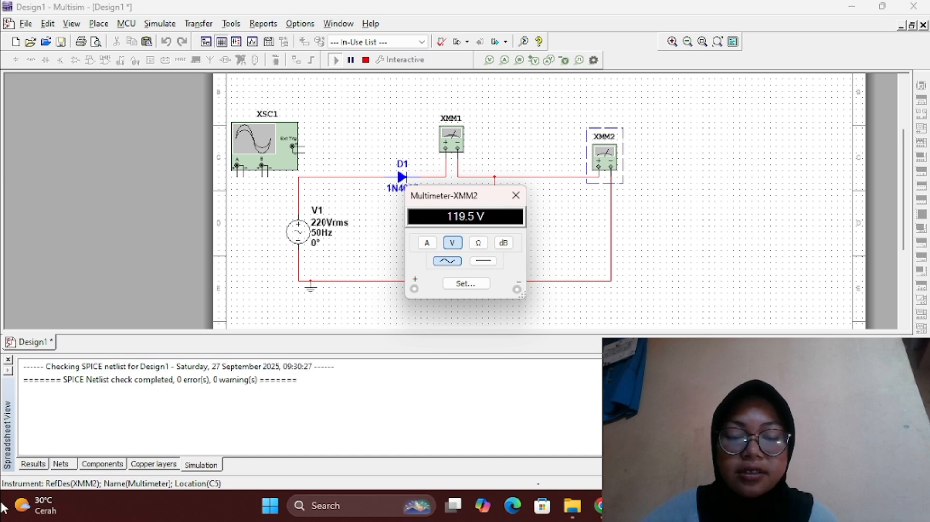
{"action": "mouse_move", "coordinate": [3, 505]}
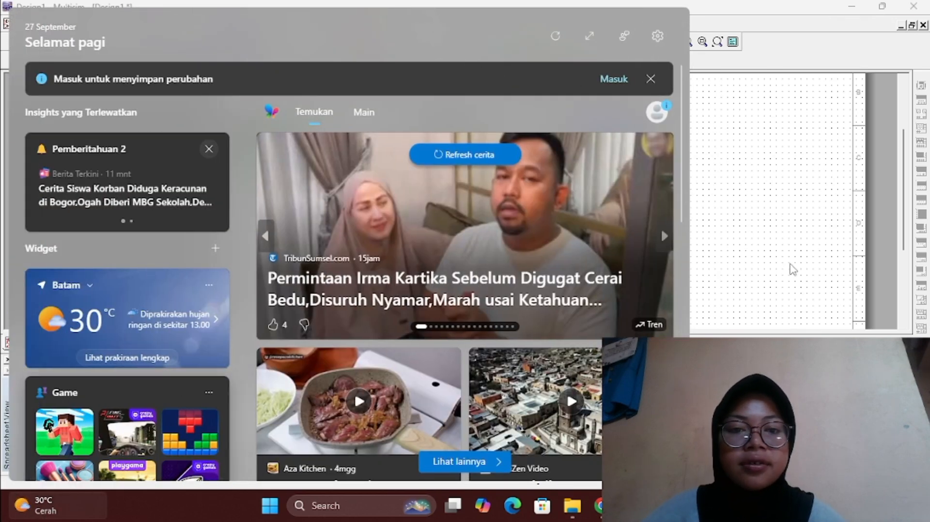
{"action": "left_click", "coordinate": [795, 236]}
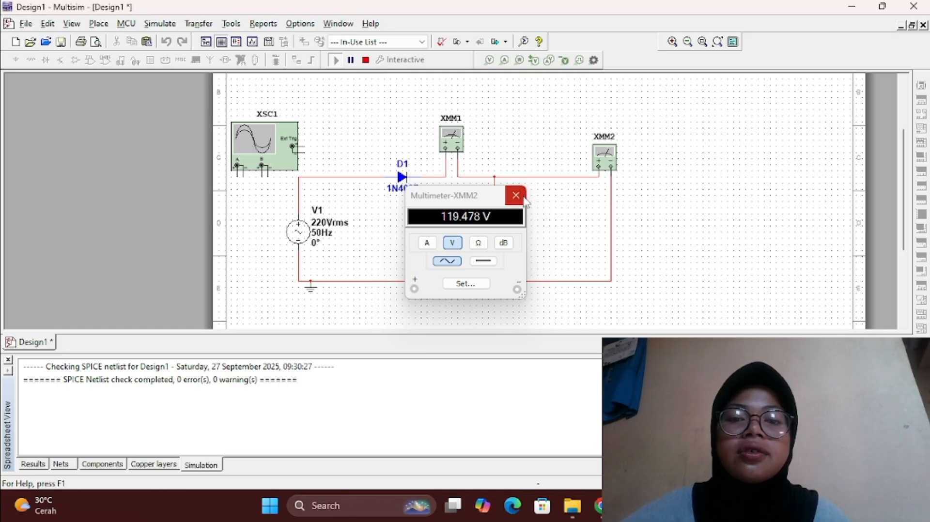
{"action": "left_click", "coordinate": [517, 195]}
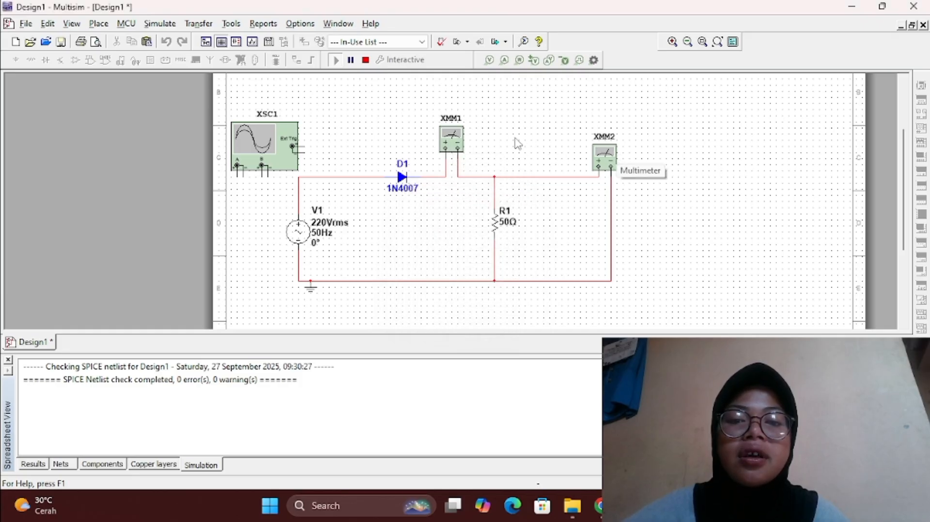
Step: Check multimeter XMM1's reading in AC voltage mode, return it to AC current, and close its display
{"action": "double_click", "coordinate": [458, 144]}
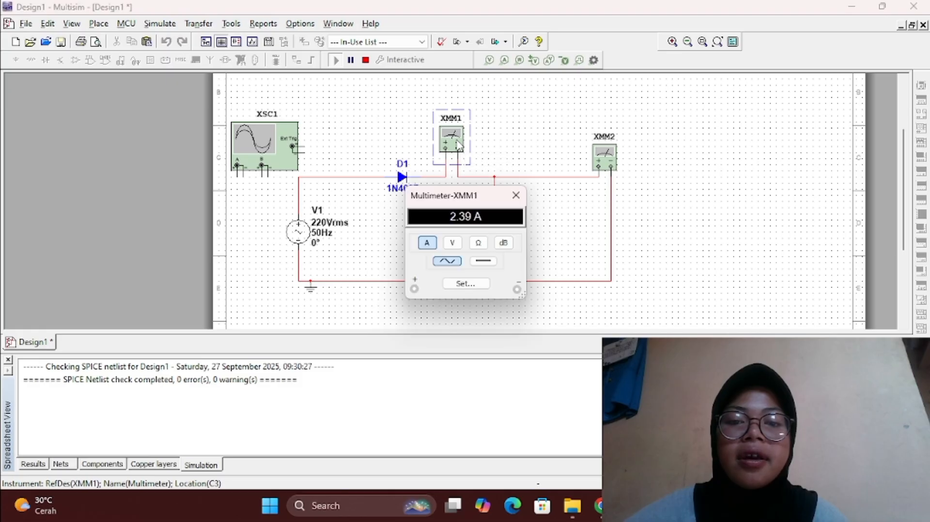
{"action": "left_click", "coordinate": [450, 241]}
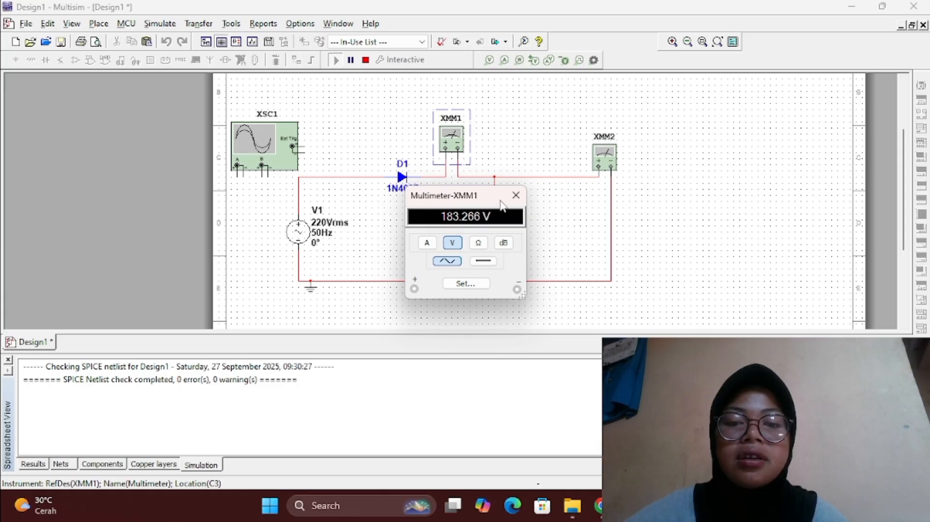
{"action": "left_click", "coordinate": [427, 242]}
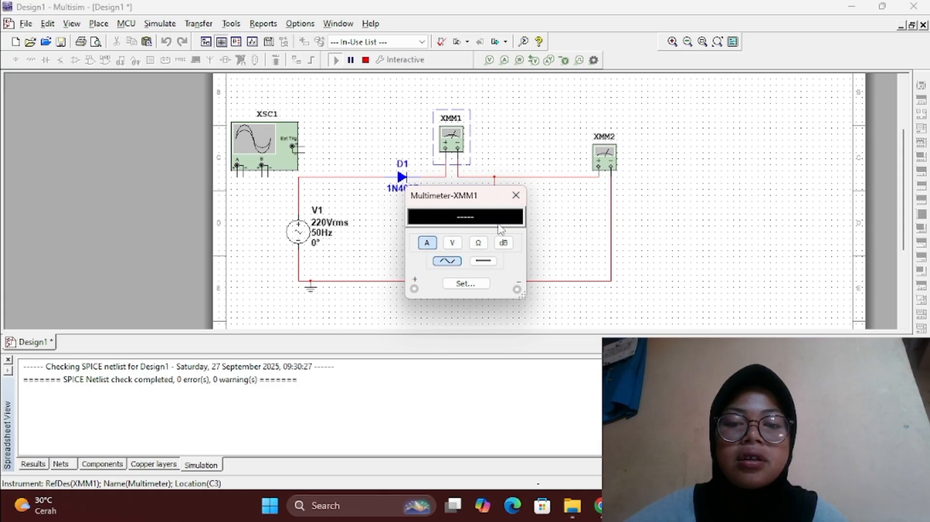
{"action": "left_click", "coordinate": [516, 195]}
Step: Check multimeter XMM2's reading in AC current mode, return it to AC voltage, close its display, and stop the simulation
{"action": "left_click", "coordinate": [605, 167]}
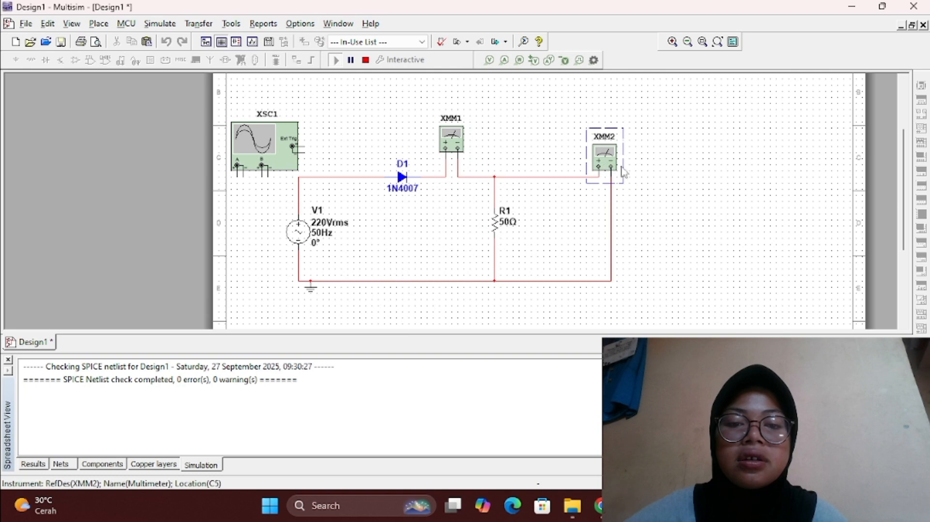
{"action": "double_click", "coordinate": [614, 165]}
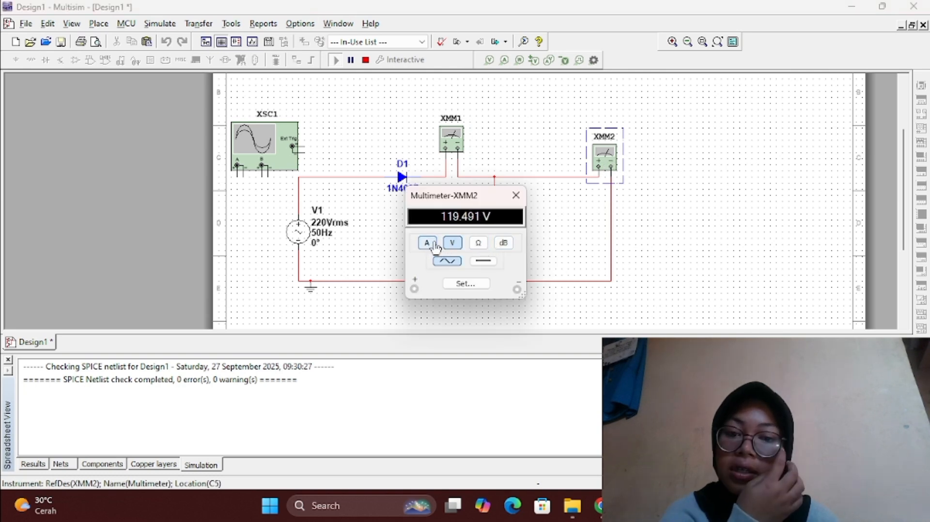
{"action": "left_click", "coordinate": [434, 244]}
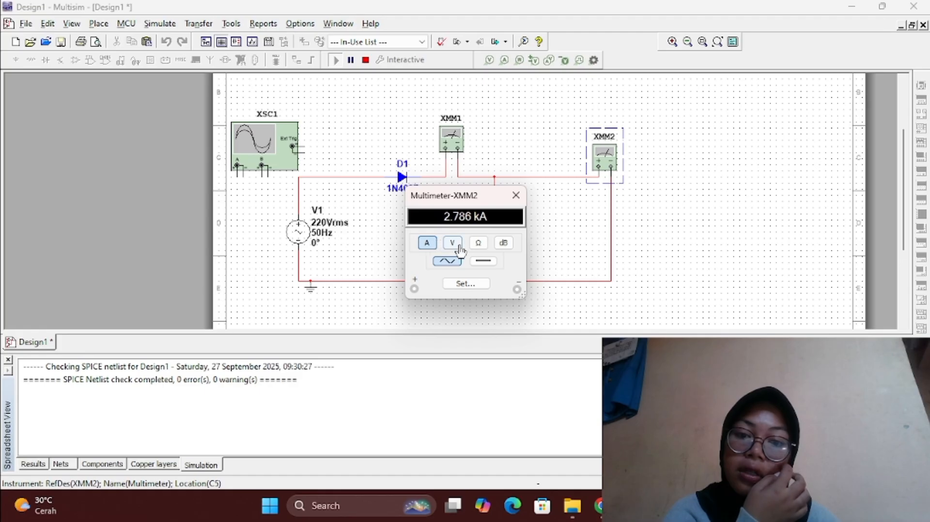
{"action": "left_click", "coordinate": [454, 245]}
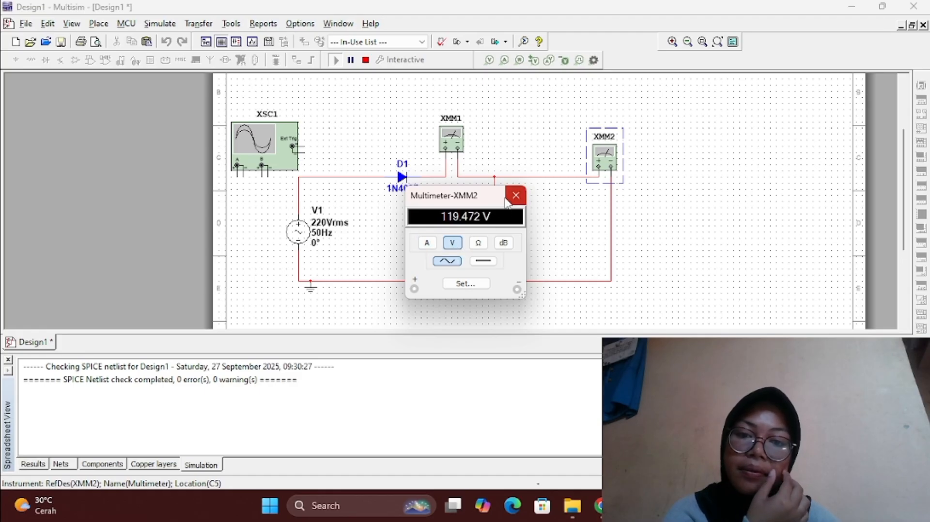
{"action": "left_click", "coordinate": [516, 196]}
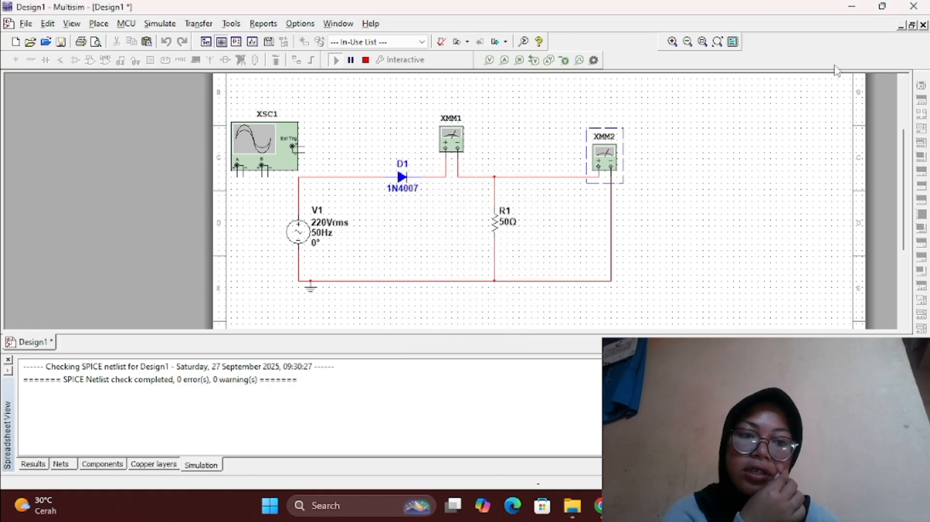
{"action": "left_click", "coordinate": [365, 60]}
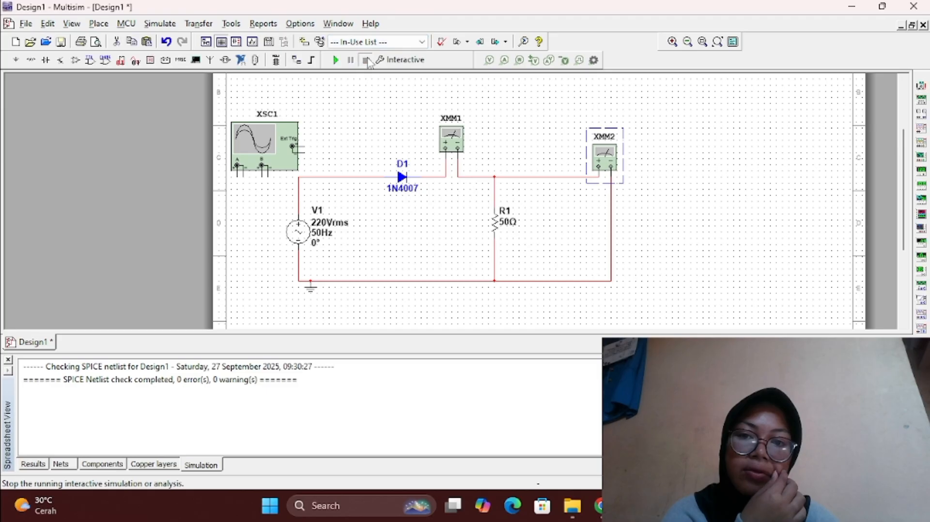
{"action": "left_click", "coordinate": [921, 85]}
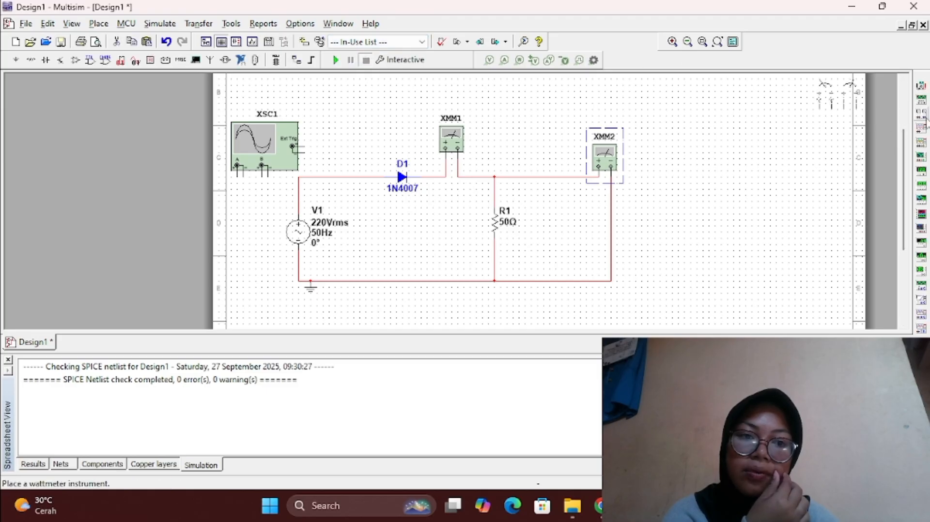
{"action": "right_click", "coordinate": [654, 210]}
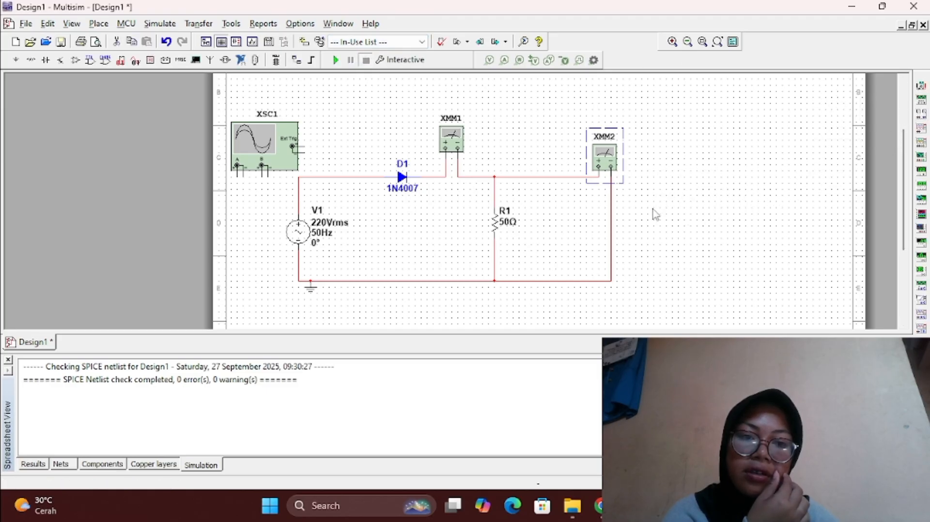
{"action": "left_click", "coordinate": [654, 209]}
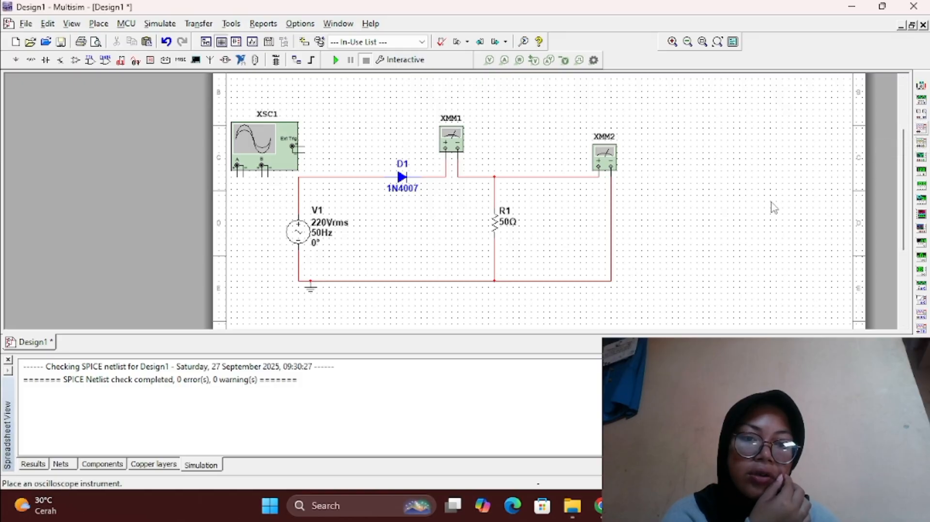
{"action": "left_click", "coordinate": [920, 141]}
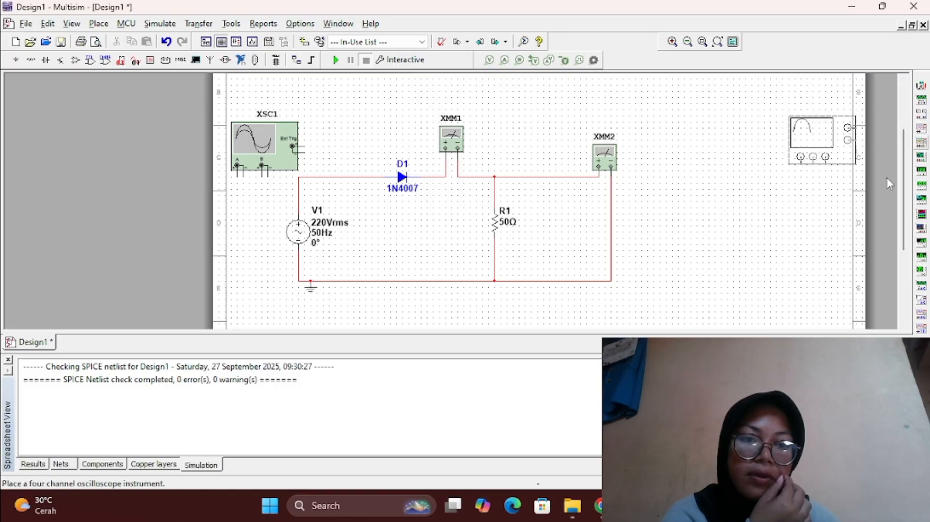
{"action": "key", "text": "Escape"}
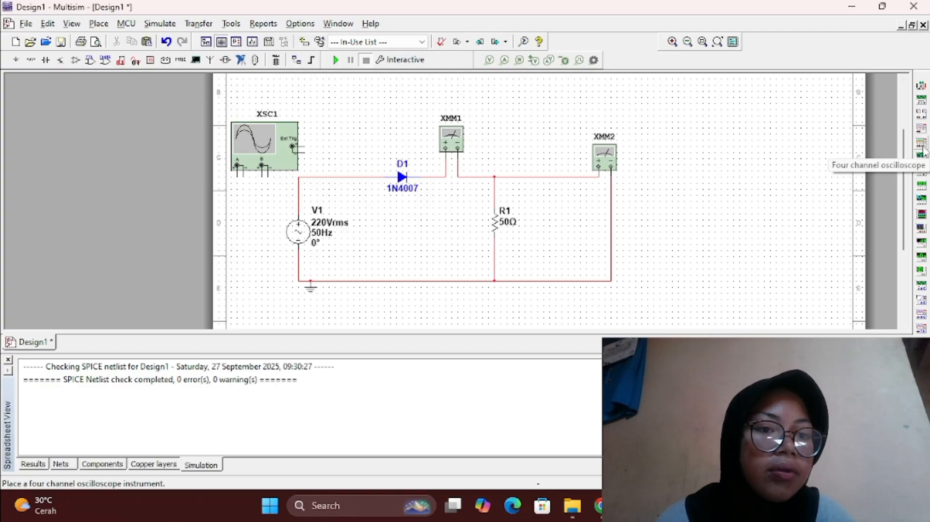
Step: Place a second two-channel oscilloscope beside XMM2 and wire its channel A positive terminal to the upper wire between R1 and XMM2
{"action": "left_click", "coordinate": [922, 141]}
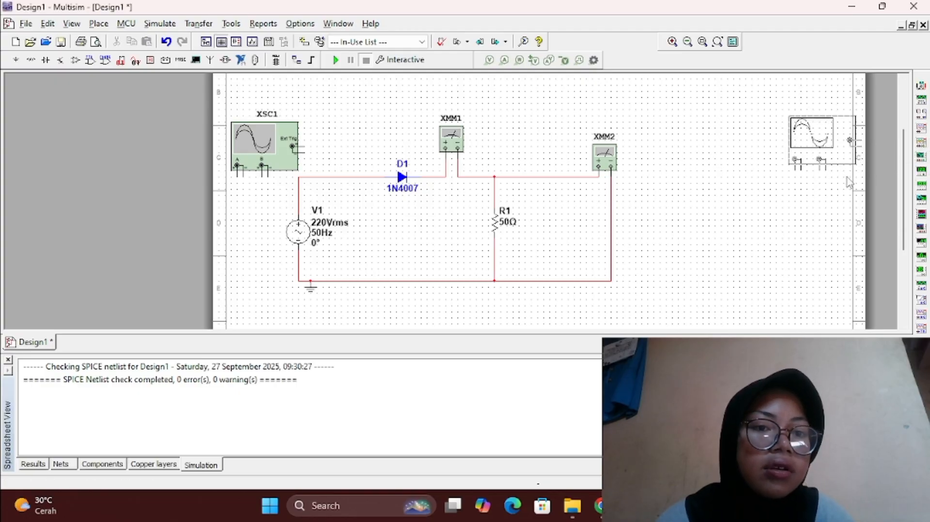
{"action": "left_click", "coordinate": [670, 210]}
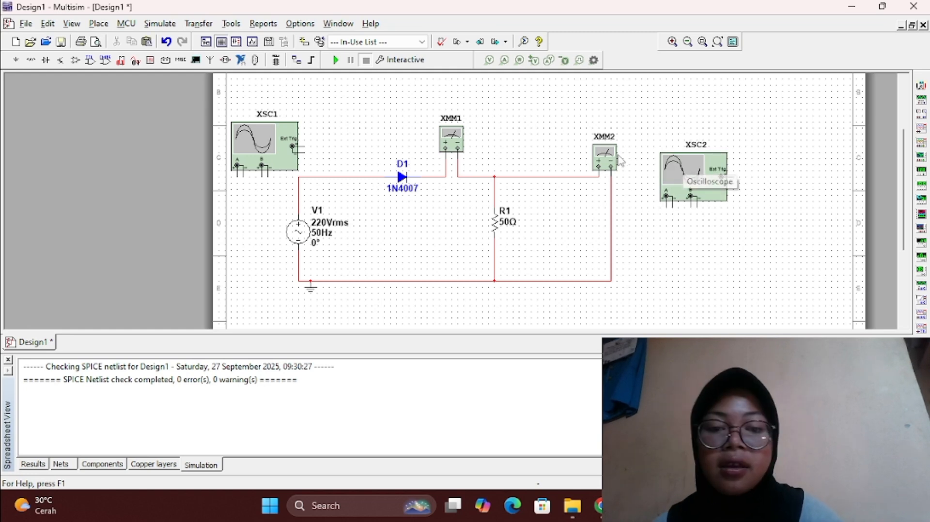
{"action": "left_click", "coordinate": [667, 208]}
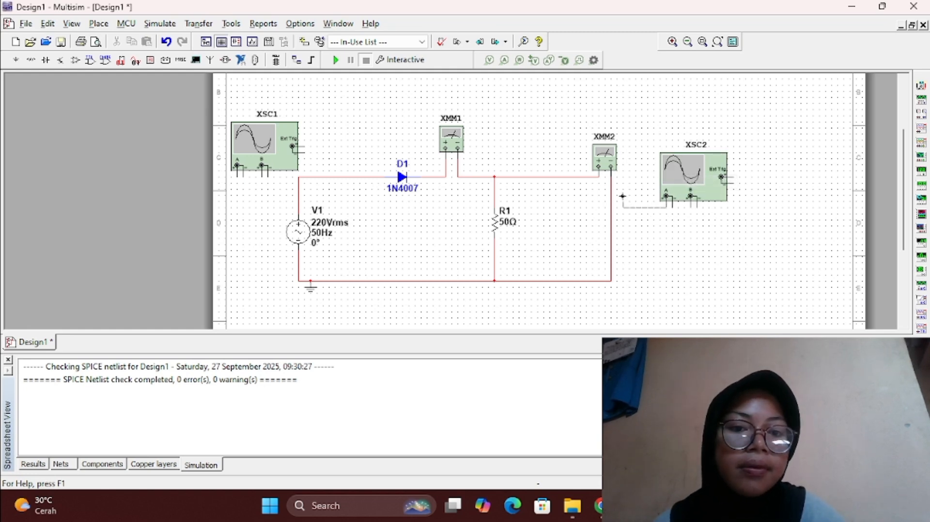
{"action": "left_click", "coordinate": [573, 178]}
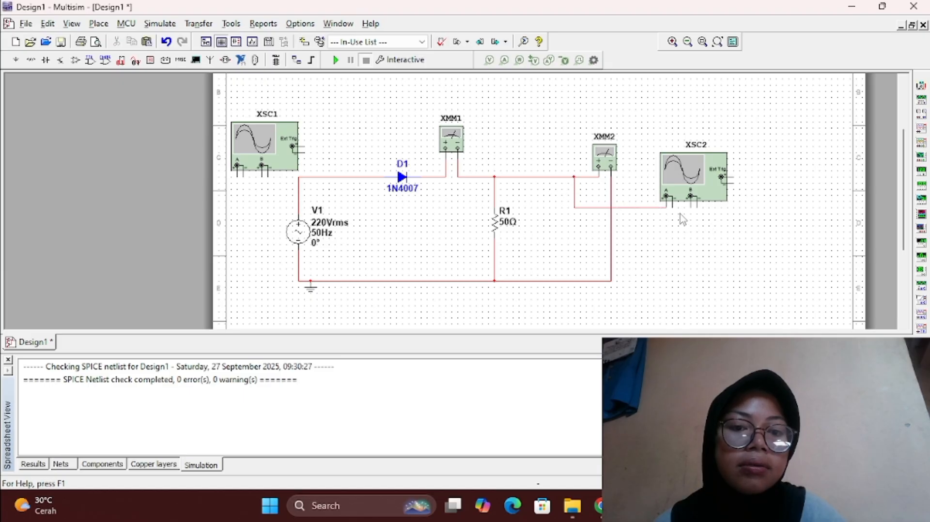
Step: Wire the negative terminal of XSC2's channel A to the circuit's lower wire between R1 and XMM2
{"action": "left_click", "coordinate": [671, 206]}
{"action": "scroll", "coordinate": [670, 272], "scroll_direction": "down", "scroll_amount": 3}
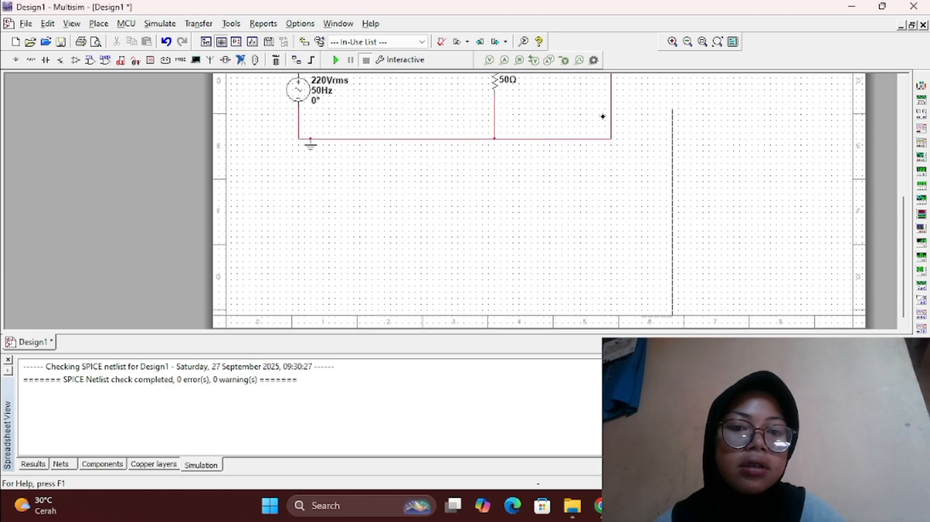
{"action": "left_click", "coordinate": [591, 142]}
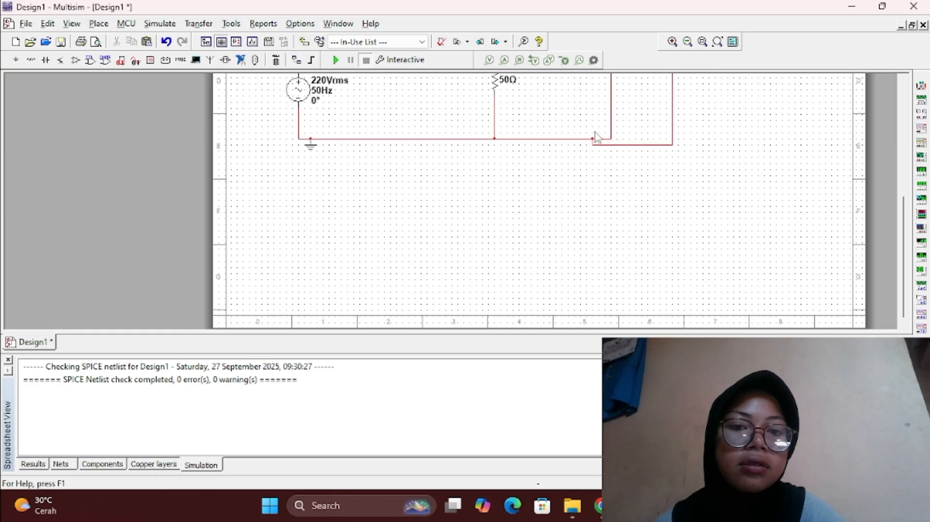
{"action": "scroll", "coordinate": [594, 109], "scroll_direction": "up", "scroll_amount": 2}
{"action": "scroll", "coordinate": [594, 104], "scroll_direction": "down", "scroll_amount": 2}
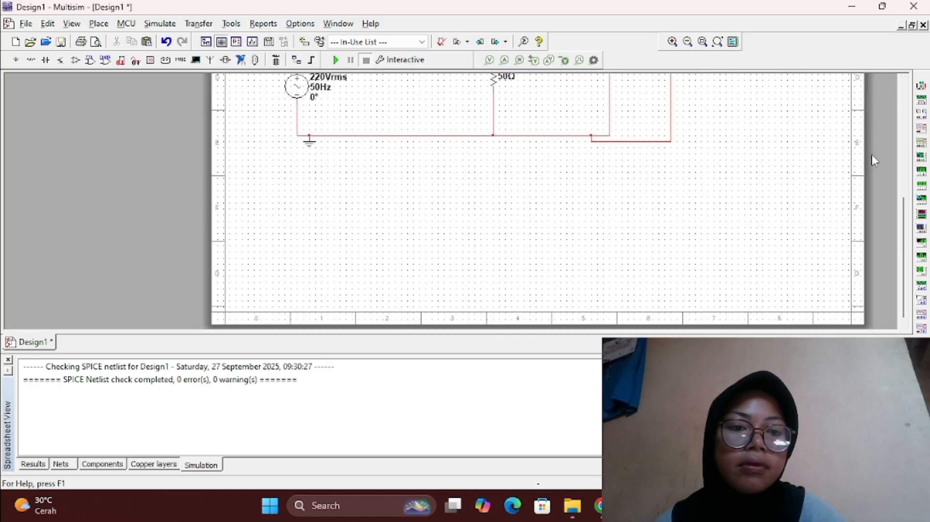
Step: Wire oscilloscope XSC1's channel A across the AC source, positive terminal above the source and negative terminal below it
{"action": "left_click_drag", "start_coordinate": [904, 239], "coordinate": [905, 191]}
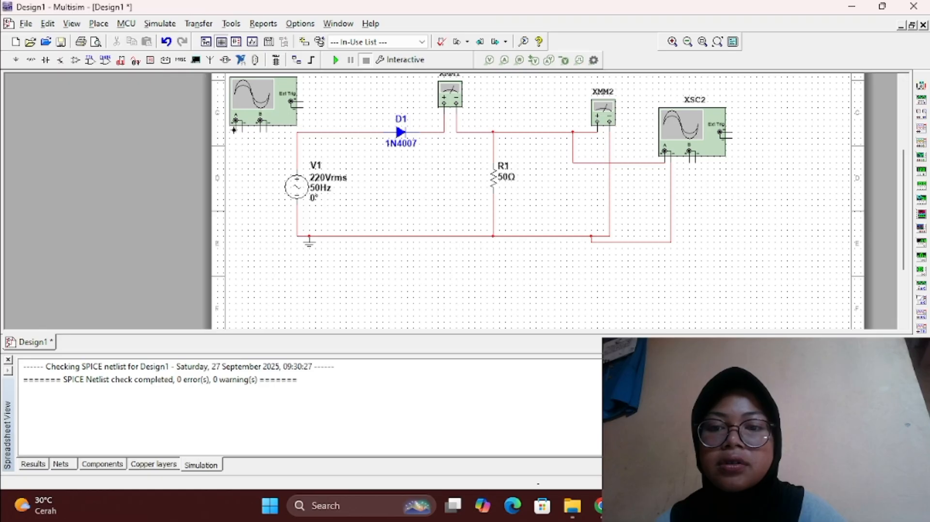
{"action": "left_click", "coordinate": [295, 149]}
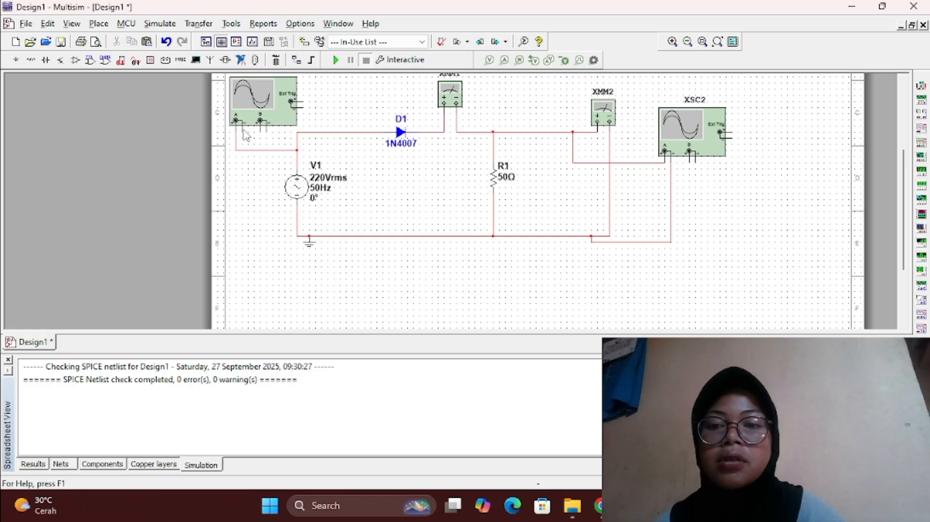
{"action": "left_click", "coordinate": [243, 135]}
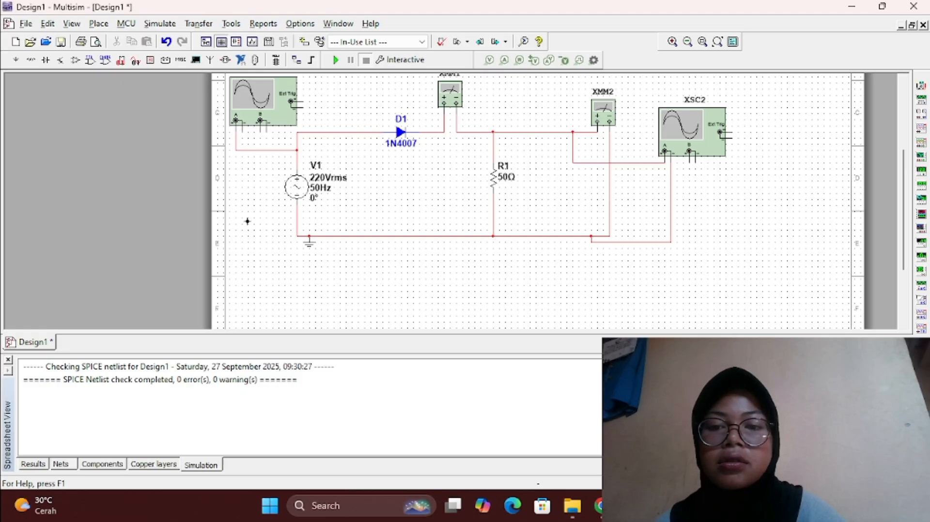
{"action": "left_click", "coordinate": [297, 217]}
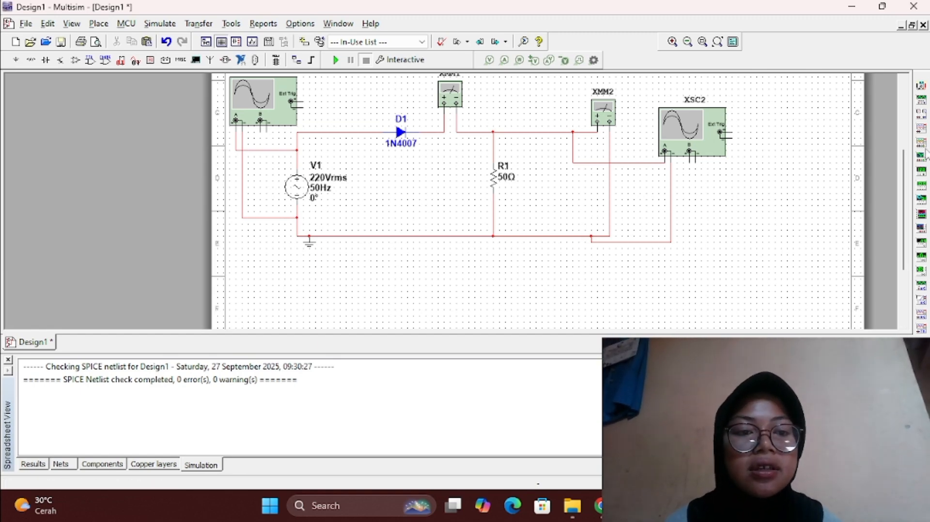
Step: Run the simulation, set XSC1's channel A scale to 200 V/Div to view the source waveform, and close the oscilloscope display
{"action": "scroll", "coordinate": [645, 151], "scroll_direction": "up", "scroll_amount": 3}
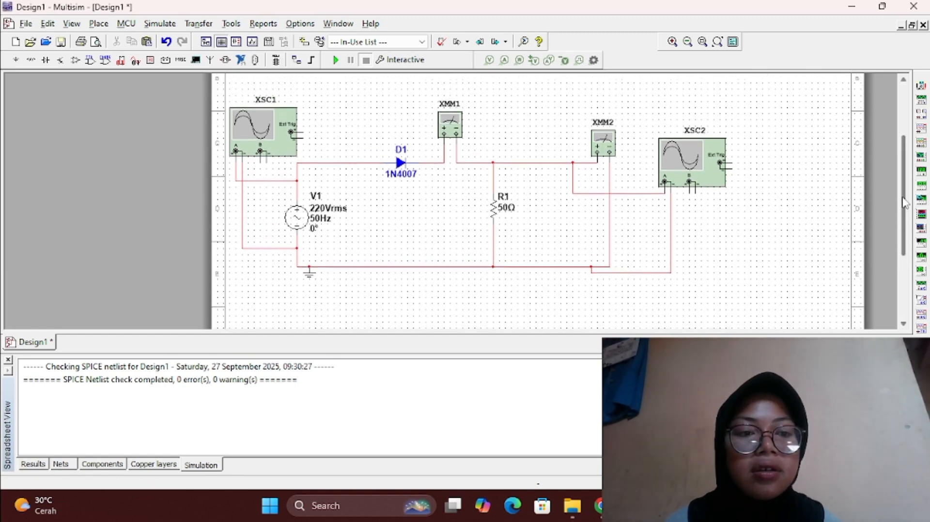
{"action": "left_click", "coordinate": [336, 60]}
{"action": "double_click", "coordinate": [279, 141]}
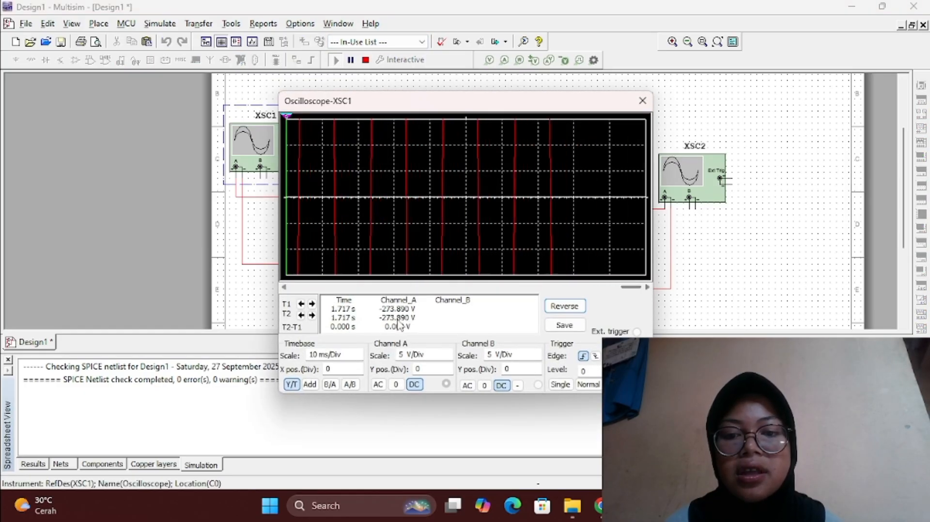
{"action": "left_click", "coordinate": [442, 358]}
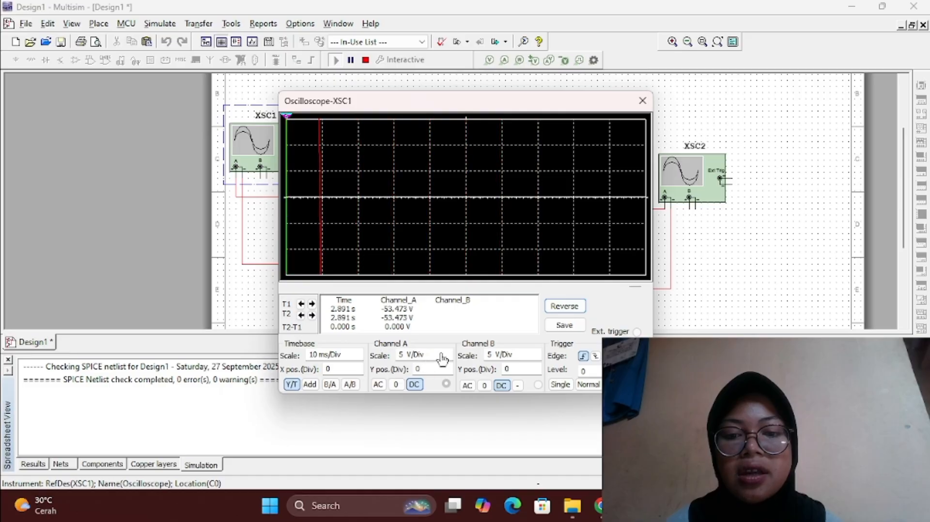
{"action": "left_click", "coordinate": [448, 353]}
{"action": "left_click", "coordinate": [448, 353]}
{"action": "left_click", "coordinate": [448, 353]}
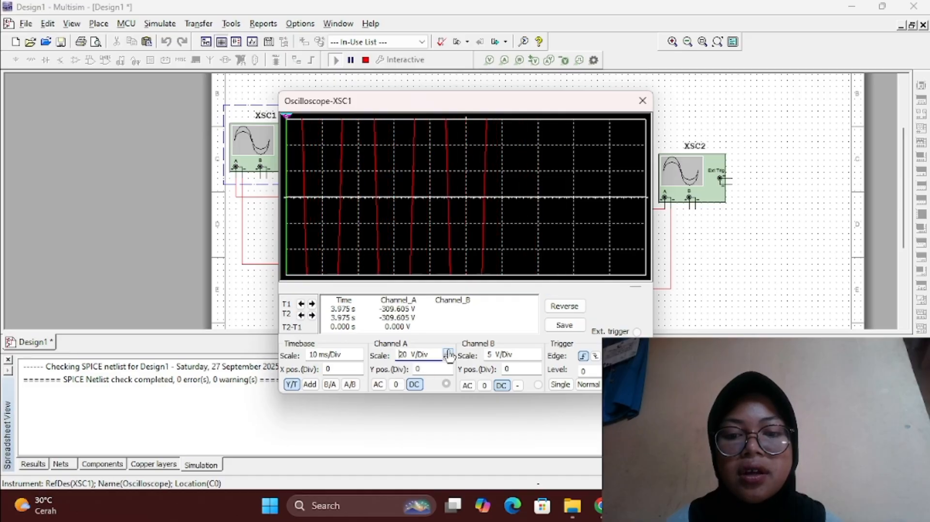
{"action": "left_click", "coordinate": [448, 352]}
{"action": "left_click", "coordinate": [448, 352]}
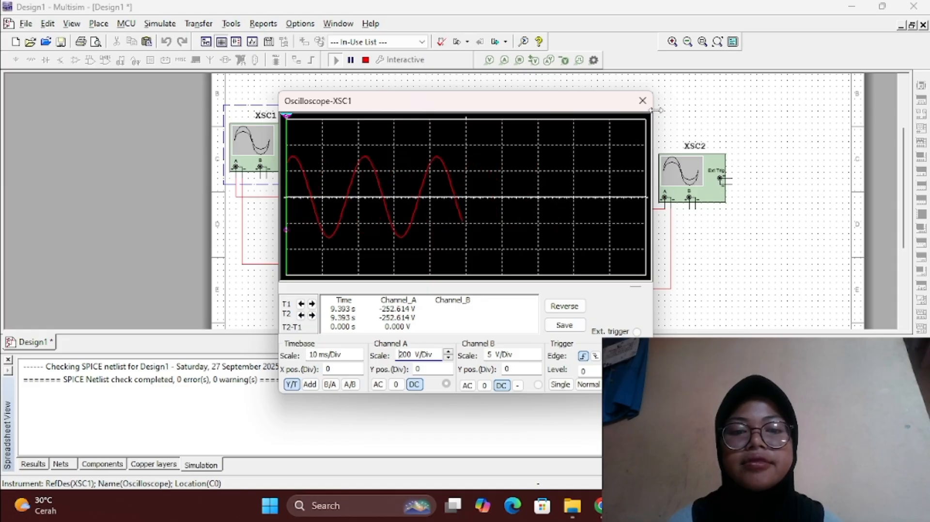
{"action": "left_click", "coordinate": [643, 101]}
Step: Set XSC2's channel A scale to 200 V/Div to view the waveform across the 50 Ω resistor, and close the oscilloscope display
{"action": "double_click", "coordinate": [723, 180]}
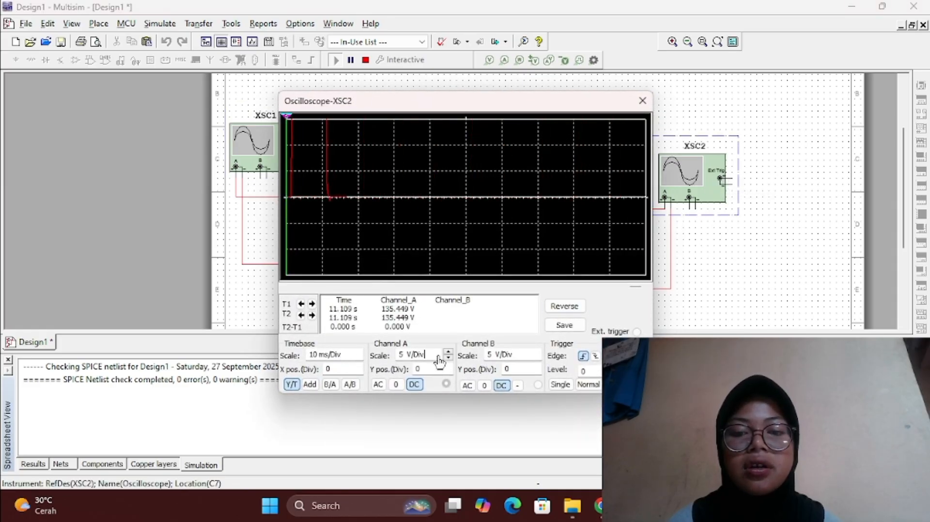
{"action": "left_click", "coordinate": [441, 355]}
{"action": "left_click", "coordinate": [449, 353]}
{"action": "left_click", "coordinate": [449, 353]}
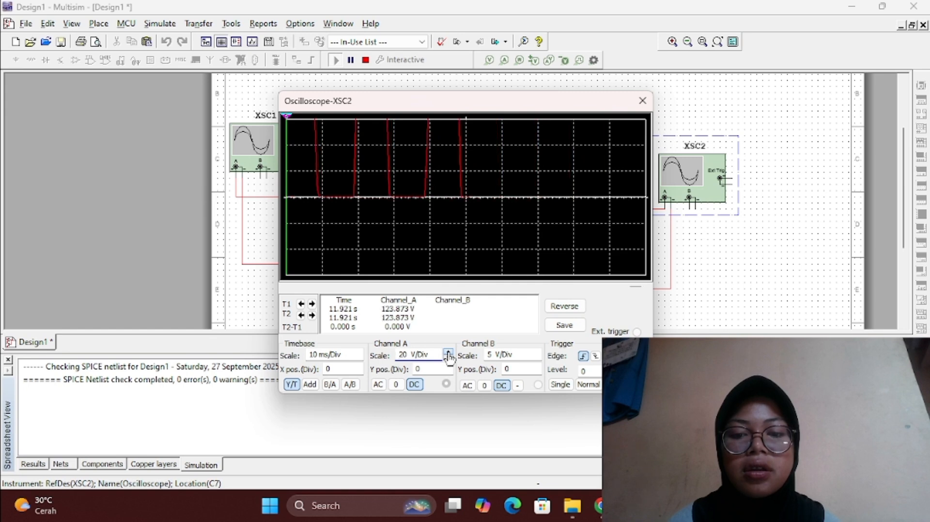
{"action": "left_click", "coordinate": [448, 353]}
{"action": "left_click", "coordinate": [449, 353]}
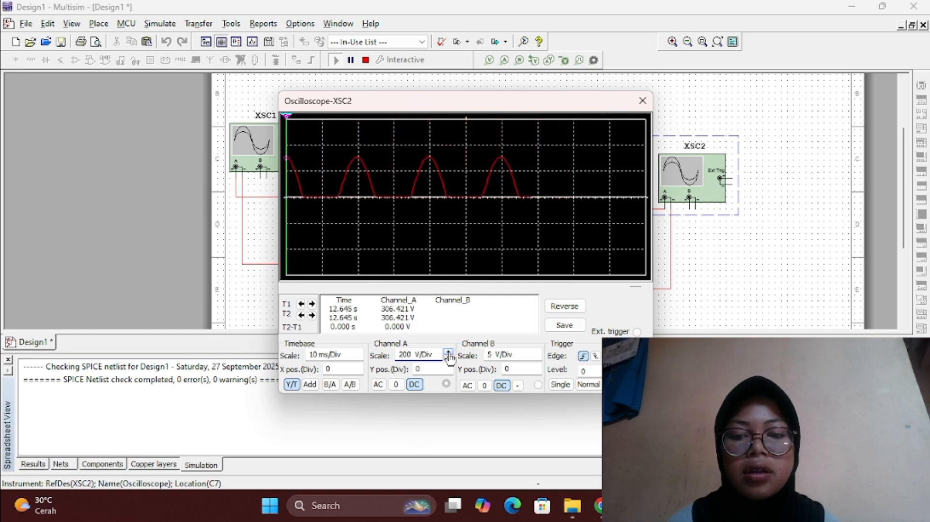
{"action": "left_click", "coordinate": [448, 353]}
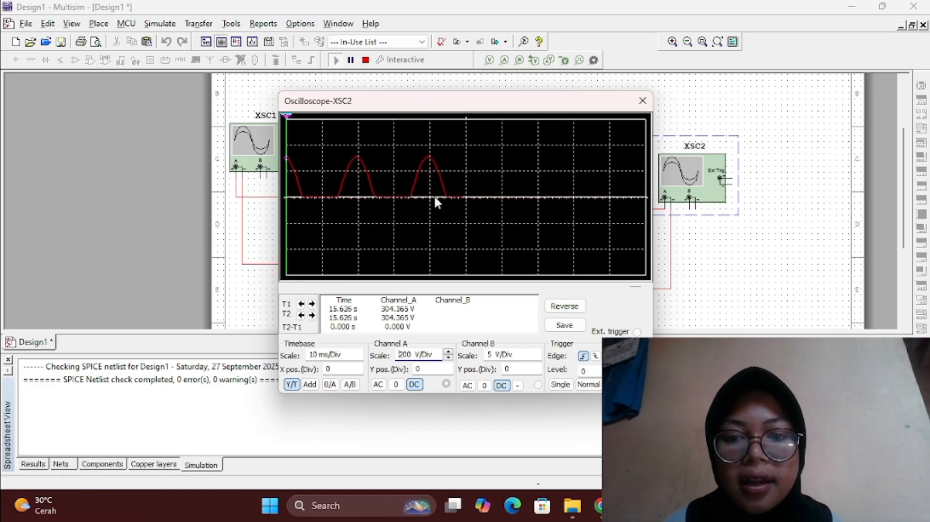
{"action": "left_click", "coordinate": [642, 101]}
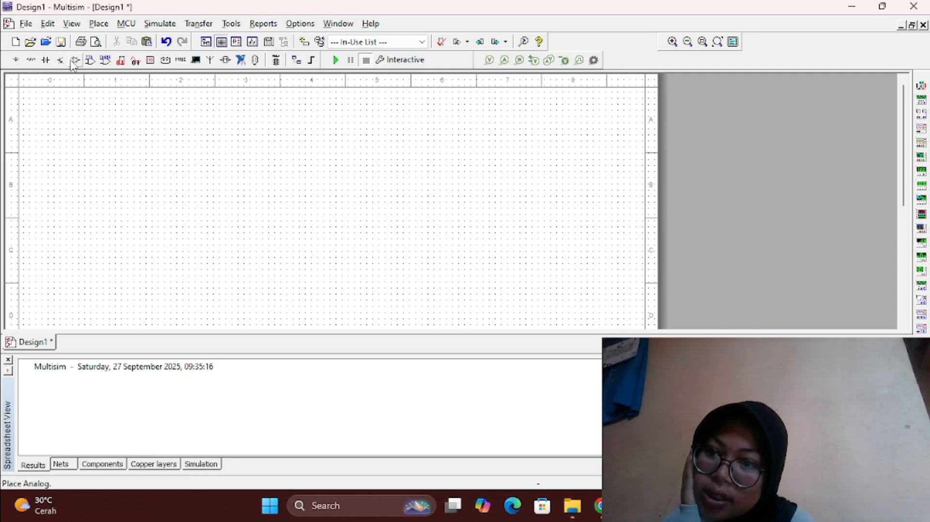
Step: Place a DC_POWER source from the POWER_SOURCES family of the Sources group near the left edge of the blank schematic area
{"action": "left_click", "coordinate": [33, 62]}
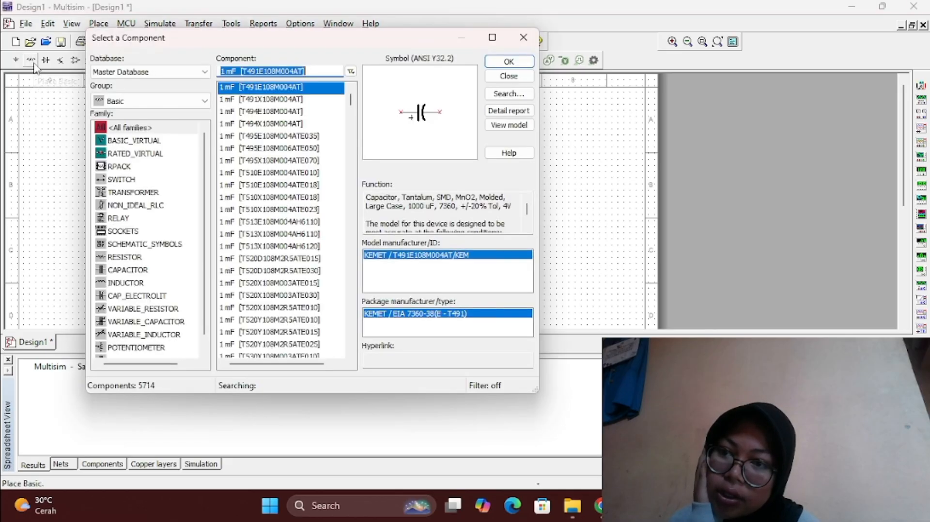
{"action": "left_click", "coordinate": [145, 100]}
{"action": "left_click", "coordinate": [143, 104]}
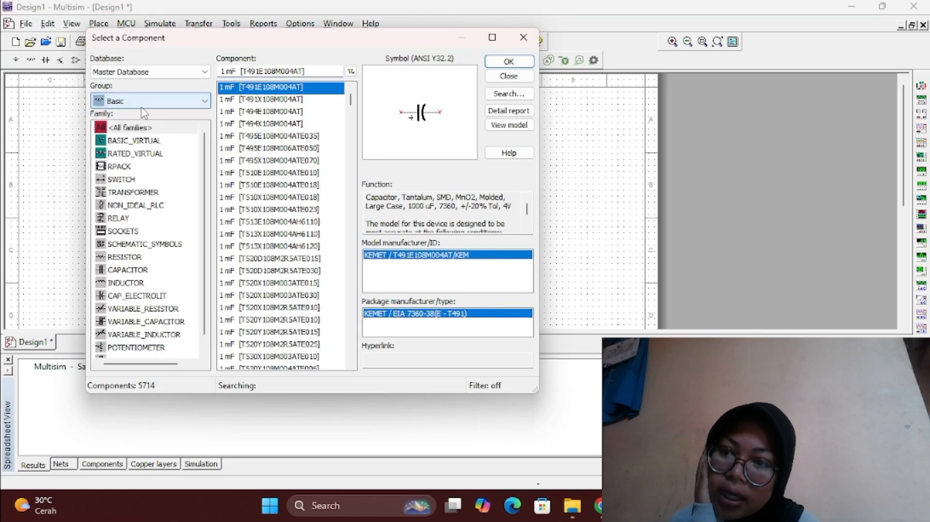
{"action": "left_click", "coordinate": [141, 102]}
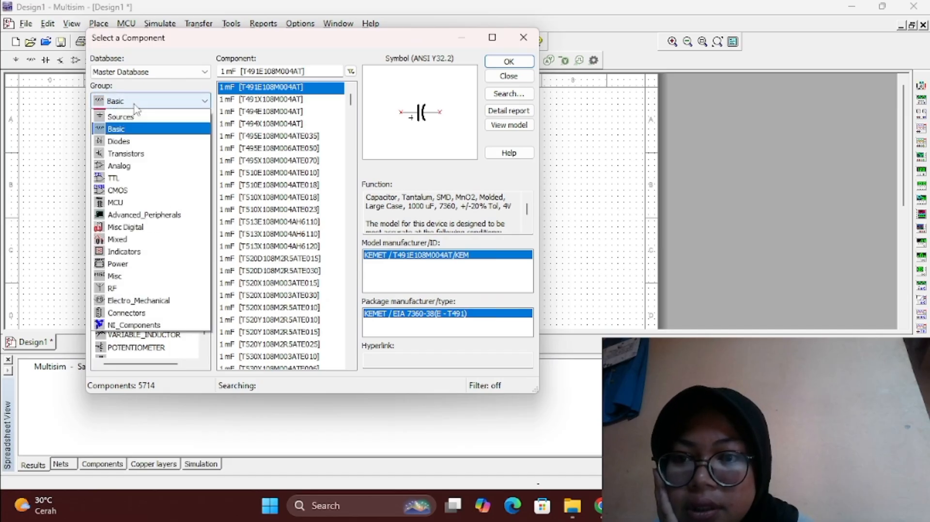
{"action": "left_click", "coordinate": [136, 117]}
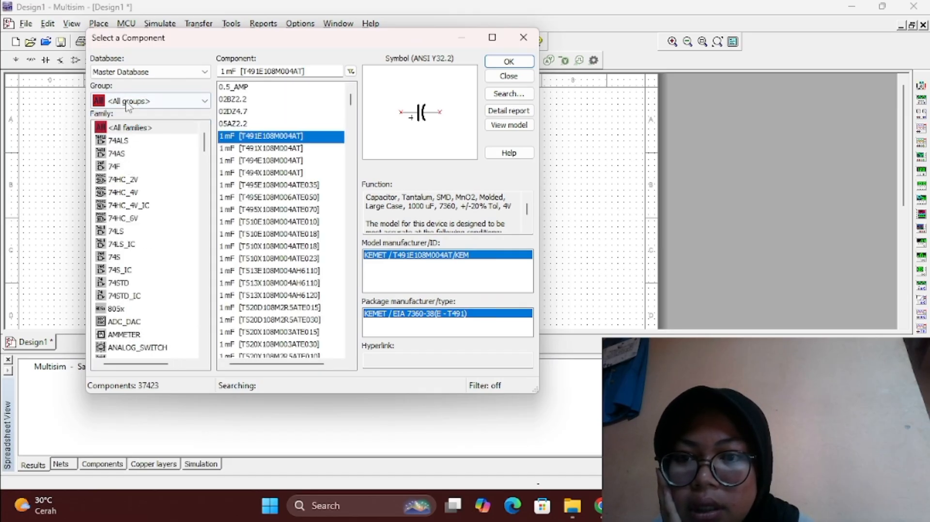
{"action": "left_click", "coordinate": [128, 103]}
{"action": "scroll", "coordinate": [131, 118], "scroll_direction": "up", "scroll_amount": 1}
{"action": "left_click", "coordinate": [127, 124]}
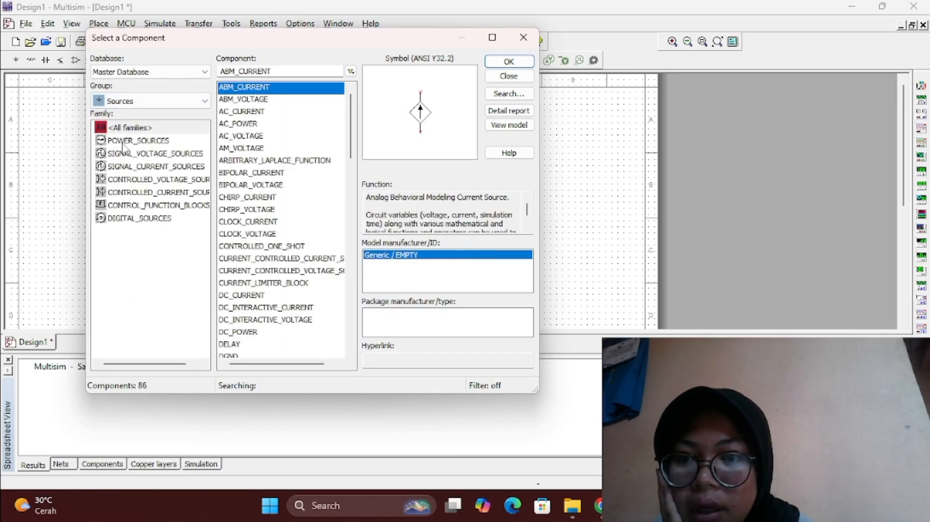
{"action": "left_click", "coordinate": [125, 141]}
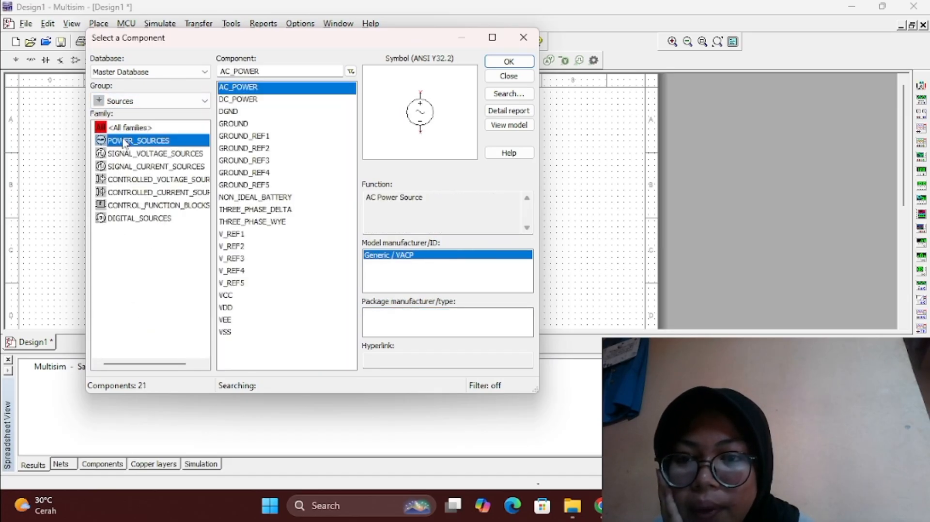
{"action": "left_click", "coordinate": [243, 100]}
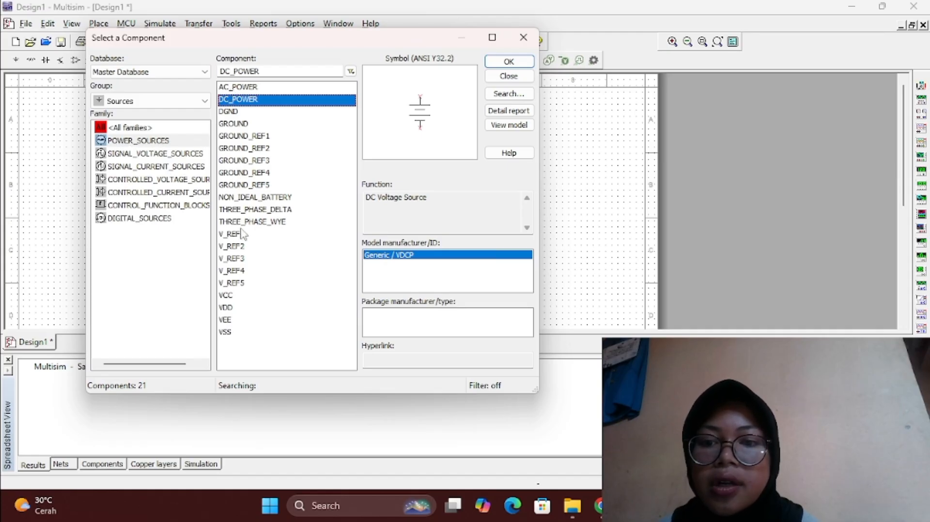
{"action": "double_click", "coordinate": [242, 104]}
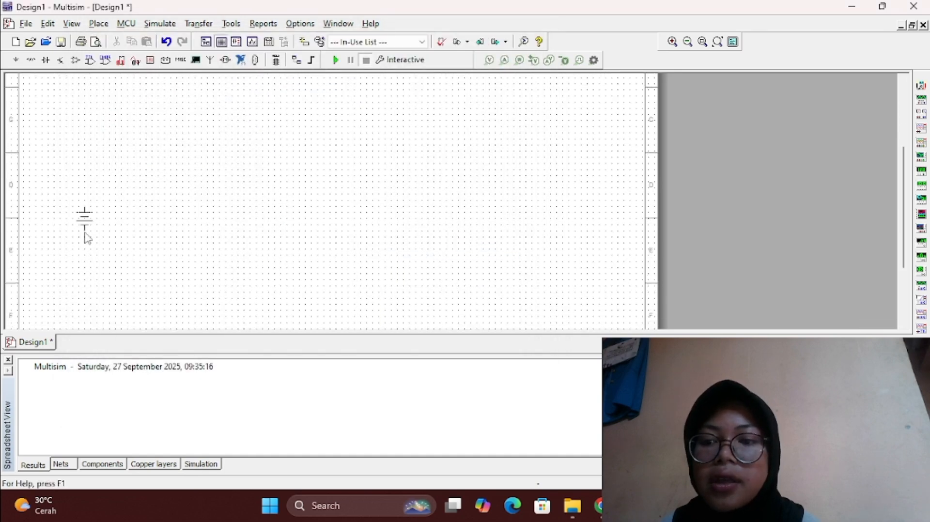
{"action": "left_click", "coordinate": [84, 259]}
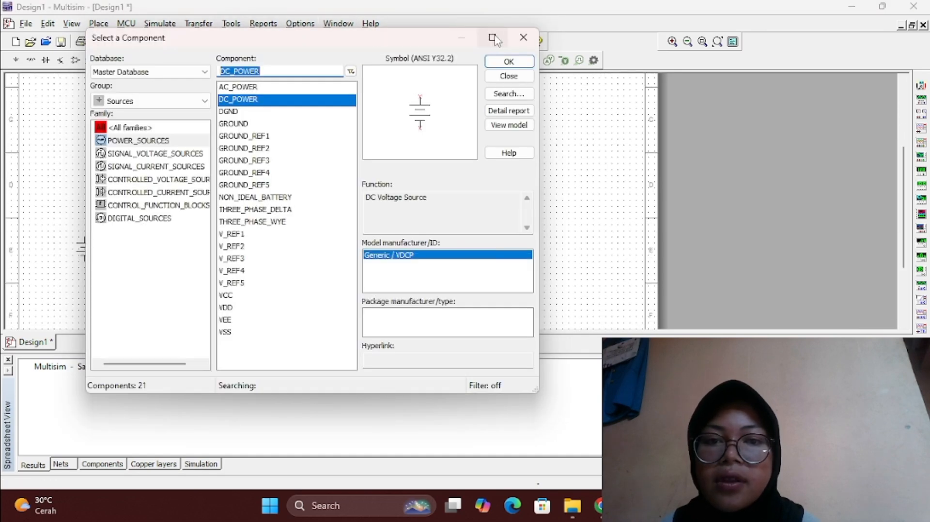
{"action": "left_click", "coordinate": [524, 38]}
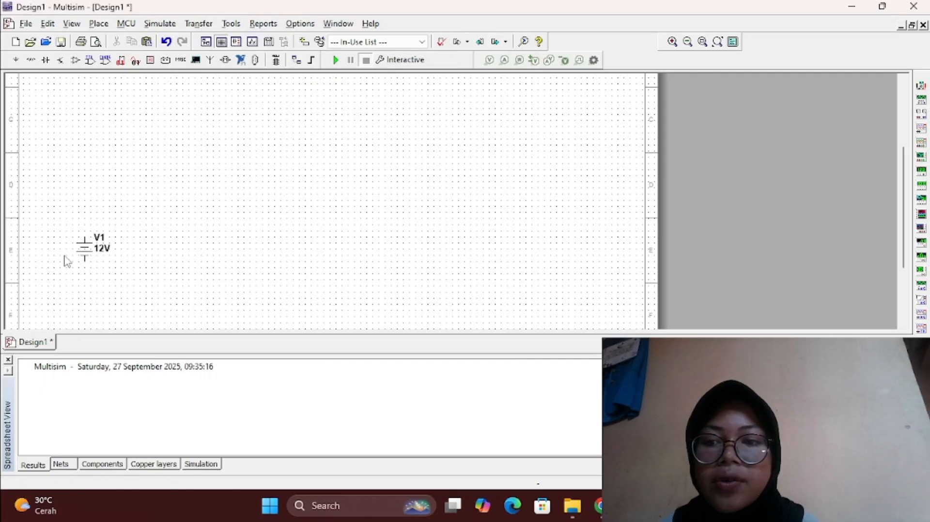
Step: Set the voltage of DC source V1 to 5 V
{"action": "right_click", "coordinate": [103, 240]}
{"action": "left_click", "coordinate": [87, 252]}
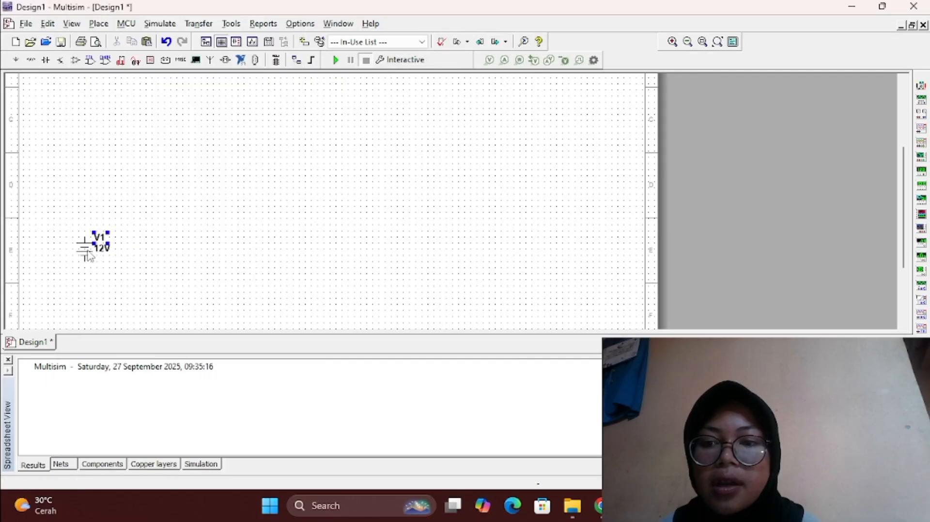
{"action": "double_click", "coordinate": [87, 252]}
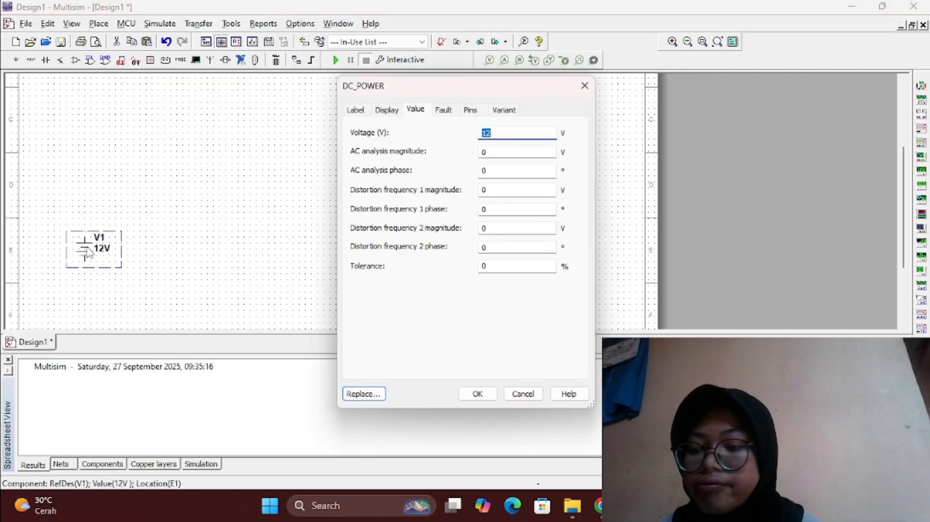
{"action": "key", "text": "BackSpace"}
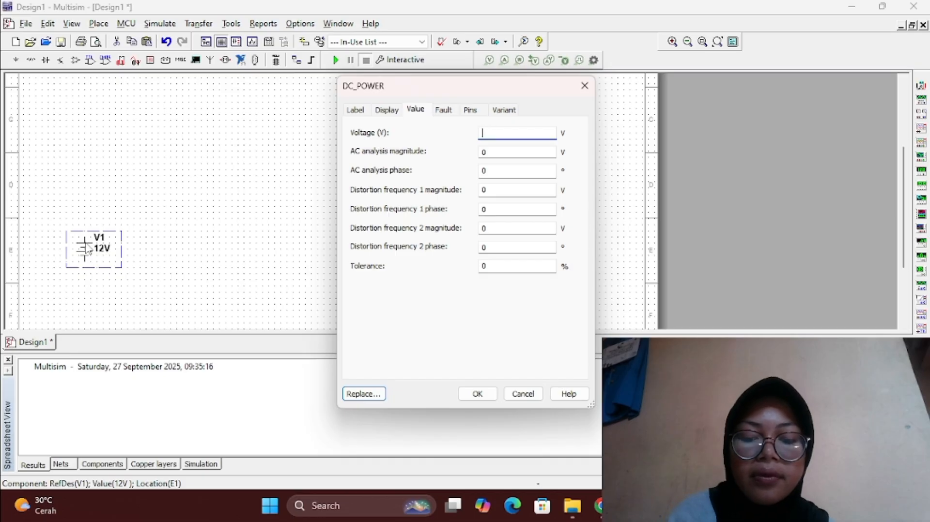
{"action": "type", "text": "5"}
{"action": "key", "text": "Return"}
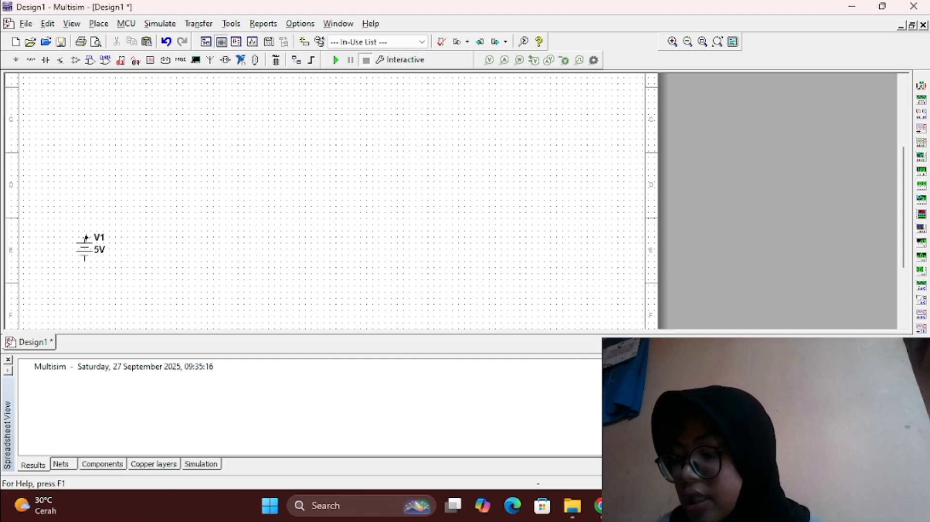
Step: Place a 10k resistor from the Basic group's RESISTOR family above and to the right of source V1
{"action": "left_click", "coordinate": [31, 60]}
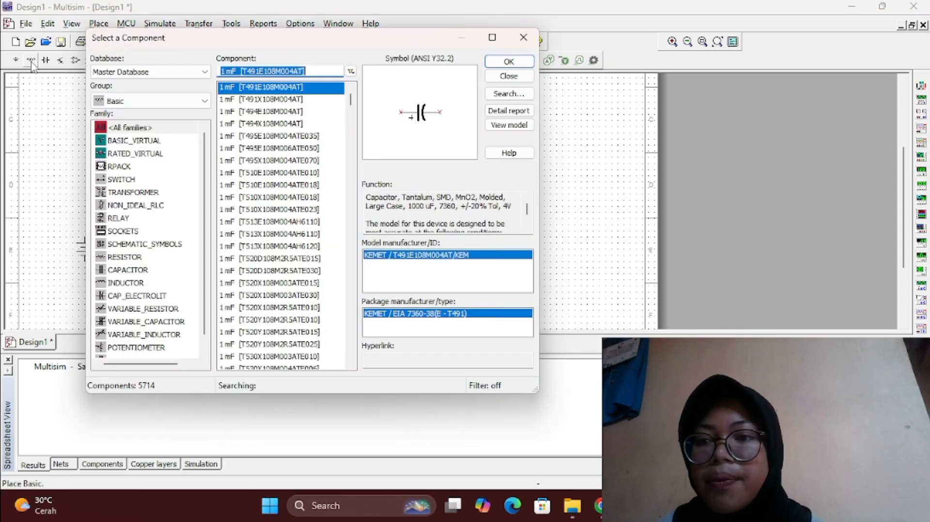
{"action": "left_click", "coordinate": [125, 258]}
{"action": "scroll", "coordinate": [274, 329], "scroll_direction": "up", "scroll_amount": 6}
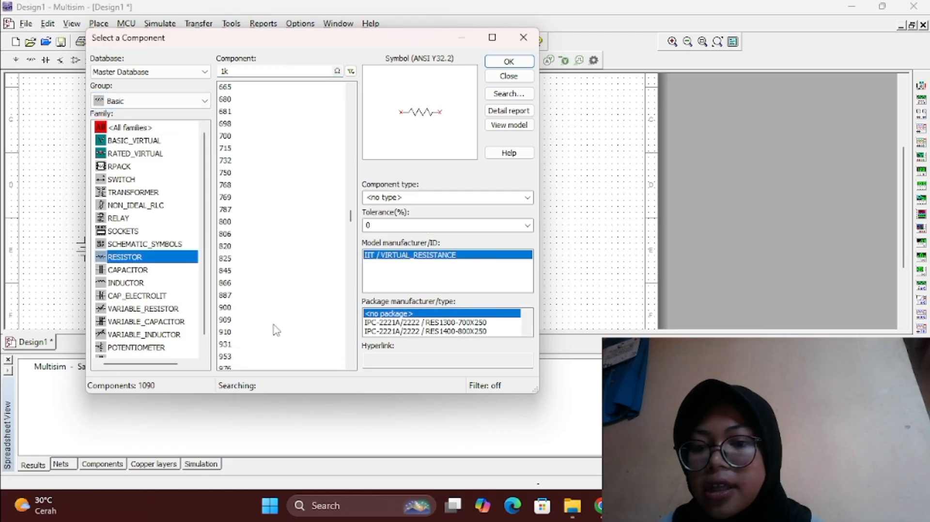
{"action": "scroll", "coordinate": [277, 330], "scroll_direction": "up", "scroll_amount": 2}
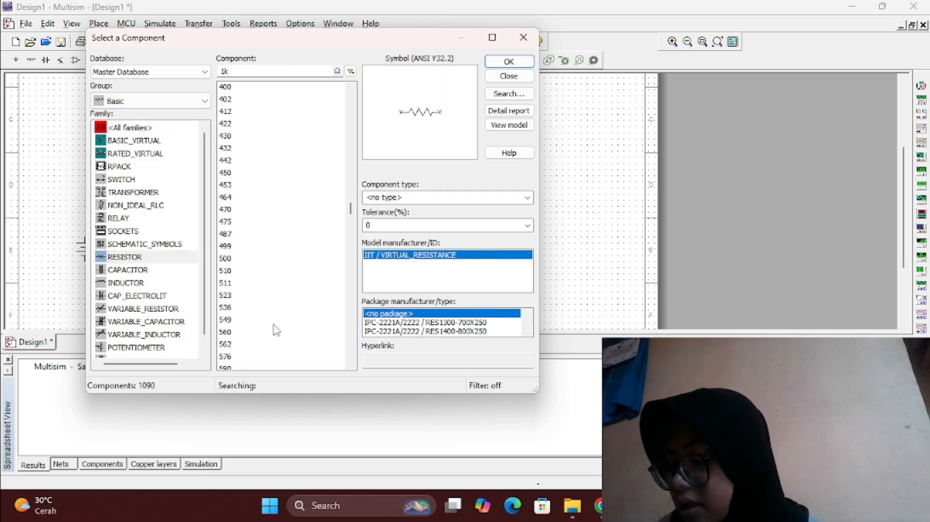
{"action": "scroll", "coordinate": [276, 331], "scroll_direction": "down", "scroll_amount": 20}
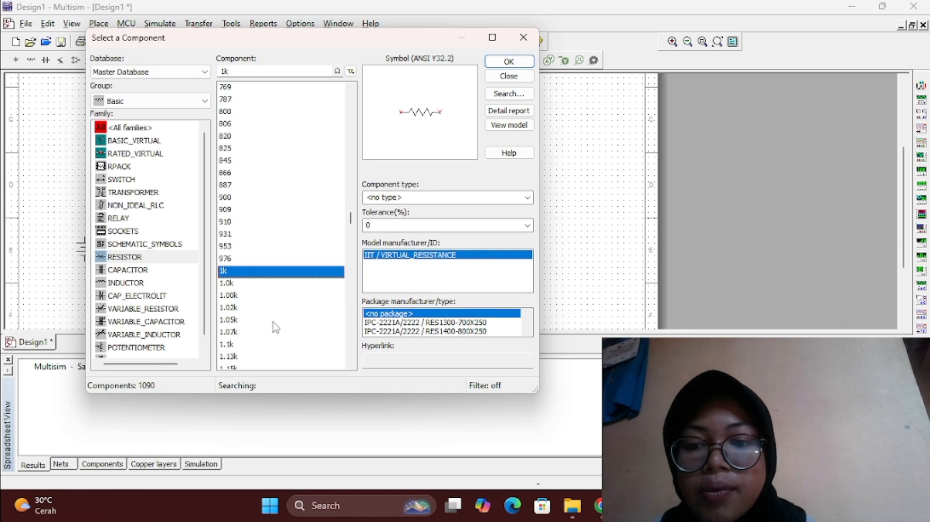
{"action": "scroll", "coordinate": [275, 325], "scroll_direction": "down", "scroll_amount": 3}
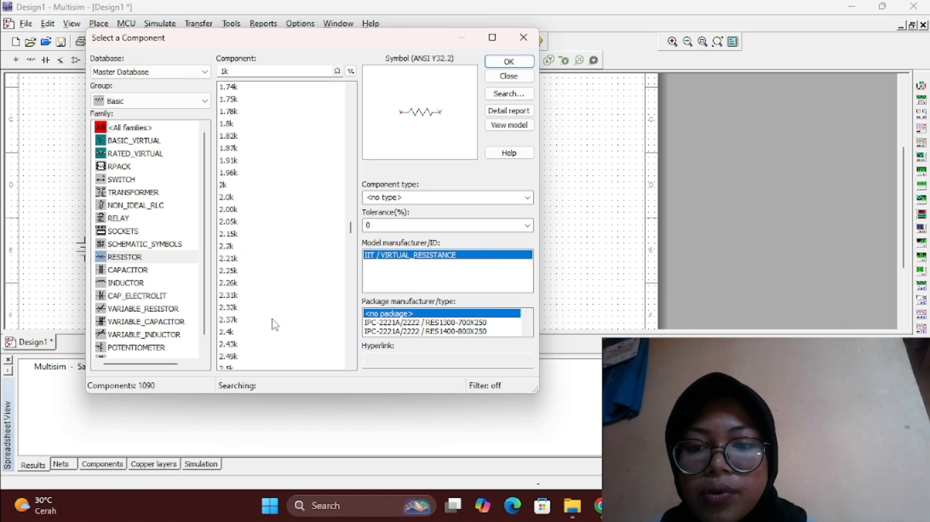
{"action": "scroll", "coordinate": [273, 325], "scroll_direction": "up", "scroll_amount": 10}
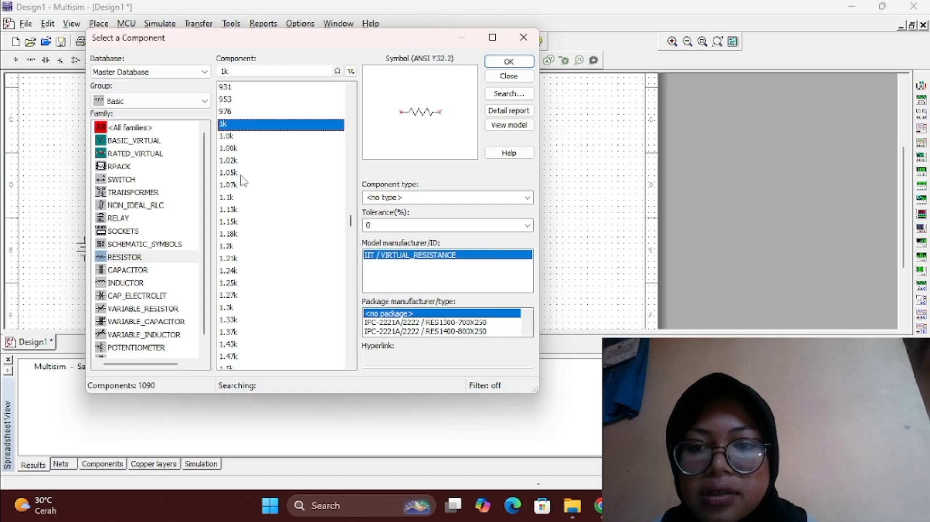
{"action": "scroll", "coordinate": [242, 239], "scroll_direction": "down", "scroll_amount": 17}
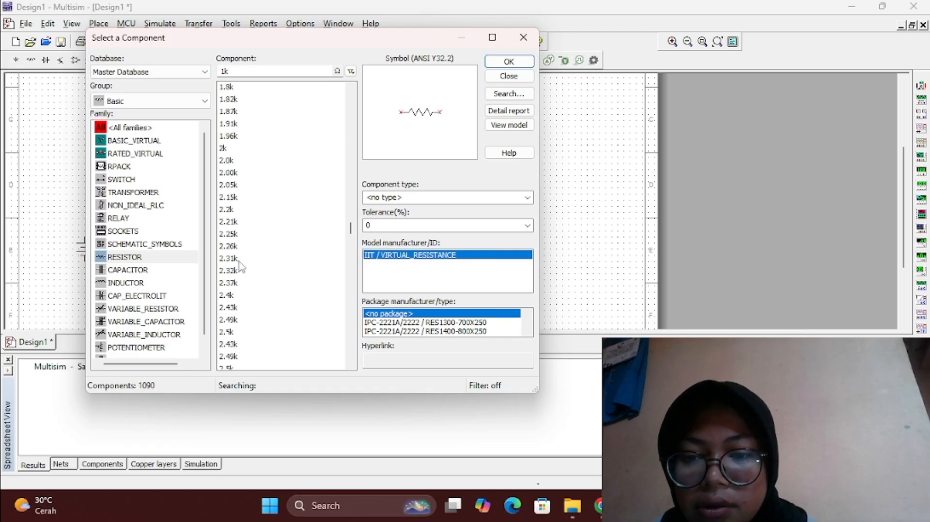
{"action": "scroll", "coordinate": [238, 275], "scroll_direction": "down", "scroll_amount": 20}
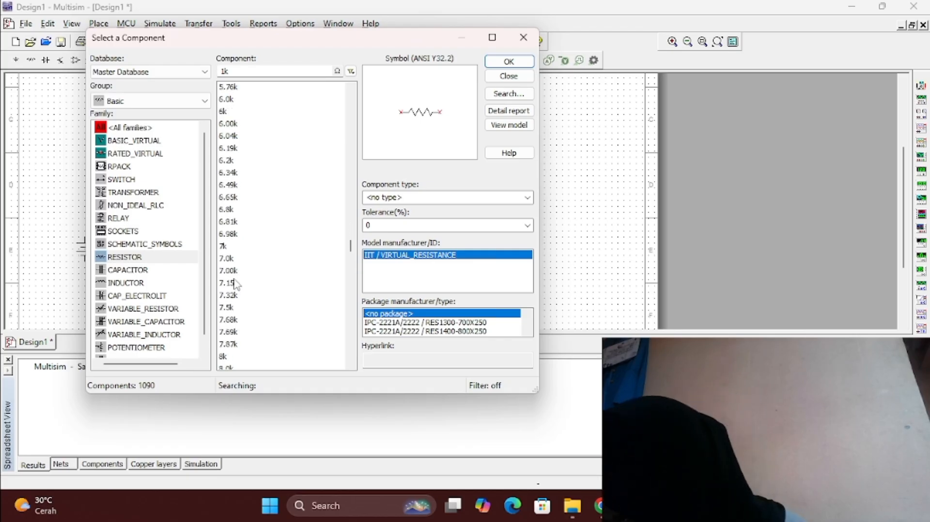
{"action": "scroll", "coordinate": [234, 284], "scroll_direction": "down", "scroll_amount": 10}
{"action": "scroll", "coordinate": [234, 286], "scroll_direction": "up", "scroll_amount": 1}
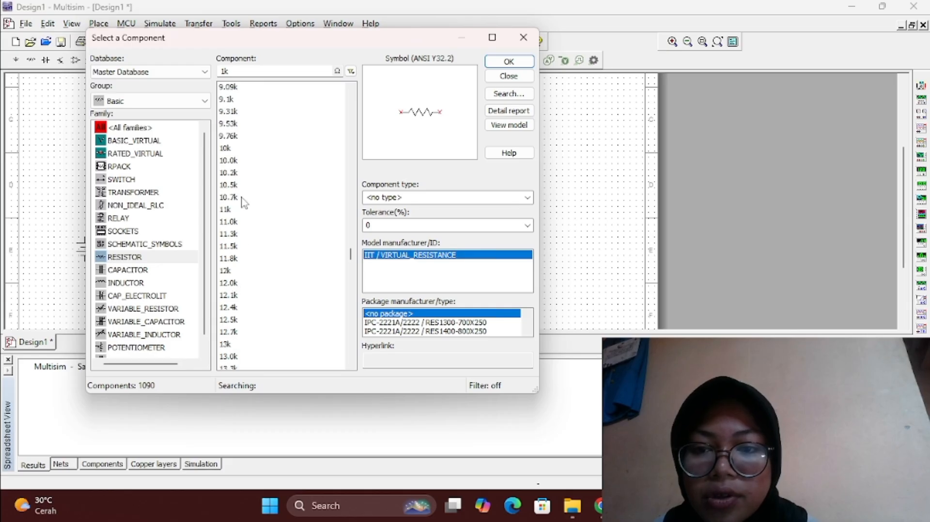
{"action": "double_click", "coordinate": [227, 148]}
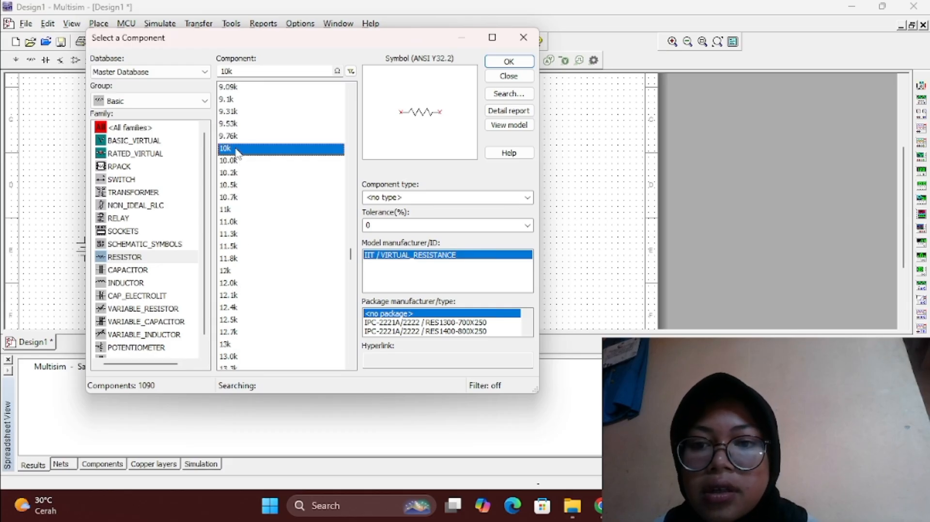
{"action": "left_click", "coordinate": [241, 154]}
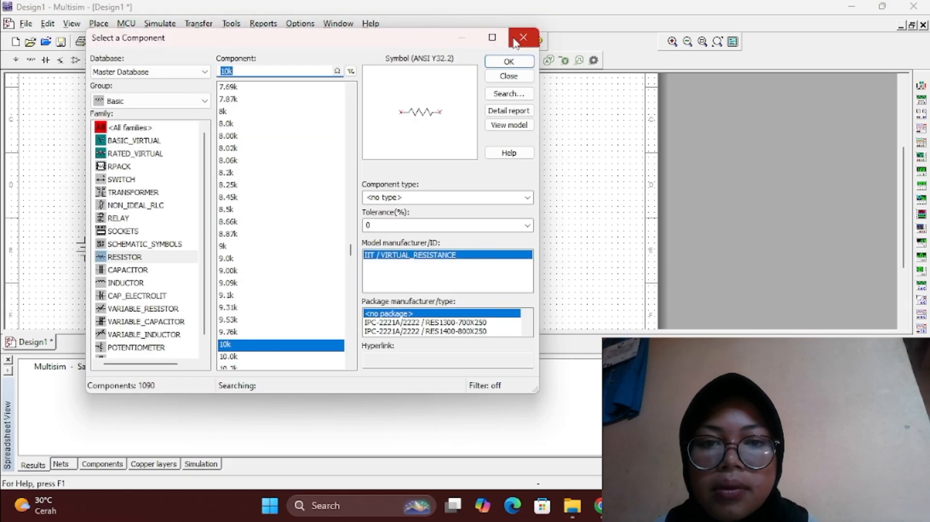
{"action": "left_click", "coordinate": [523, 37]}
{"action": "left_click", "coordinate": [255, 160]}
{"action": "left_click_drag", "start_coordinate": [255, 160], "coordinate": [249, 178]}
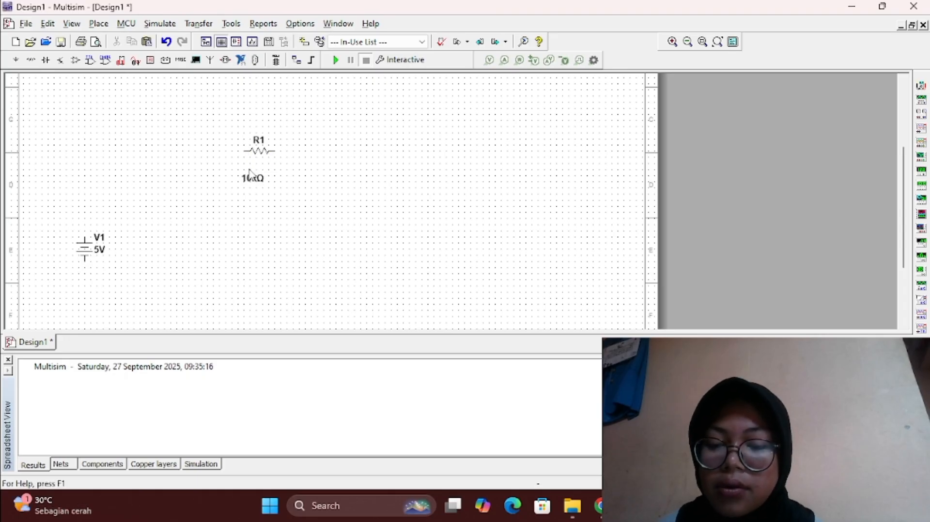
{"action": "key", "text": "ctrl+z"}
{"action": "left_click", "coordinate": [255, 144]}
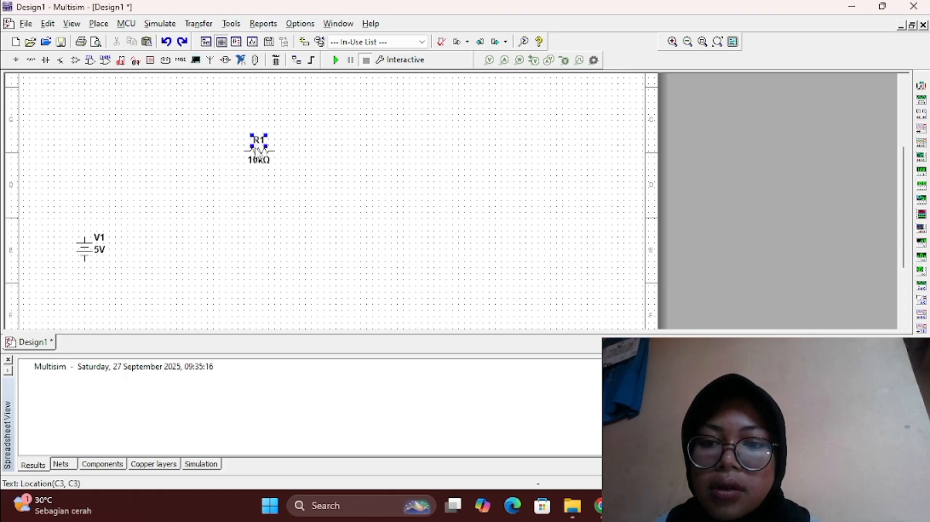
{"action": "double_click", "coordinate": [257, 154]}
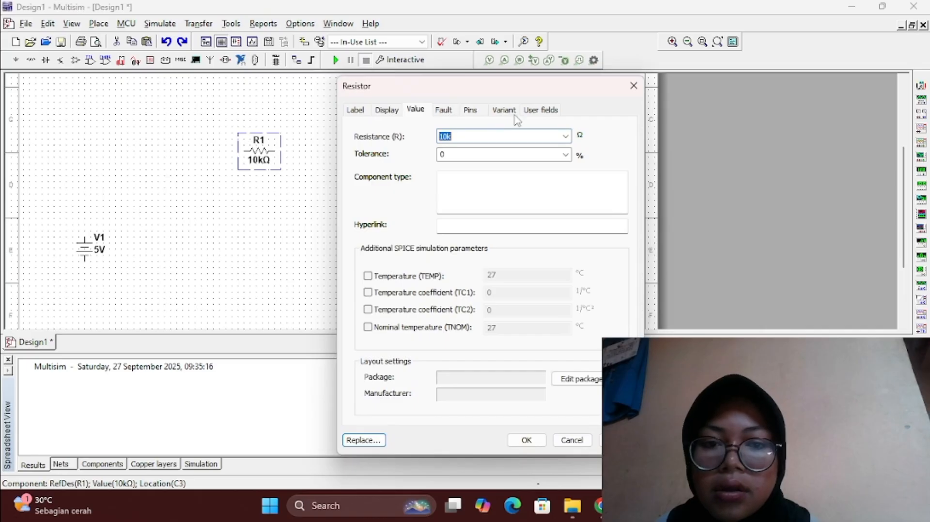
{"action": "left_click", "coordinate": [634, 85]}
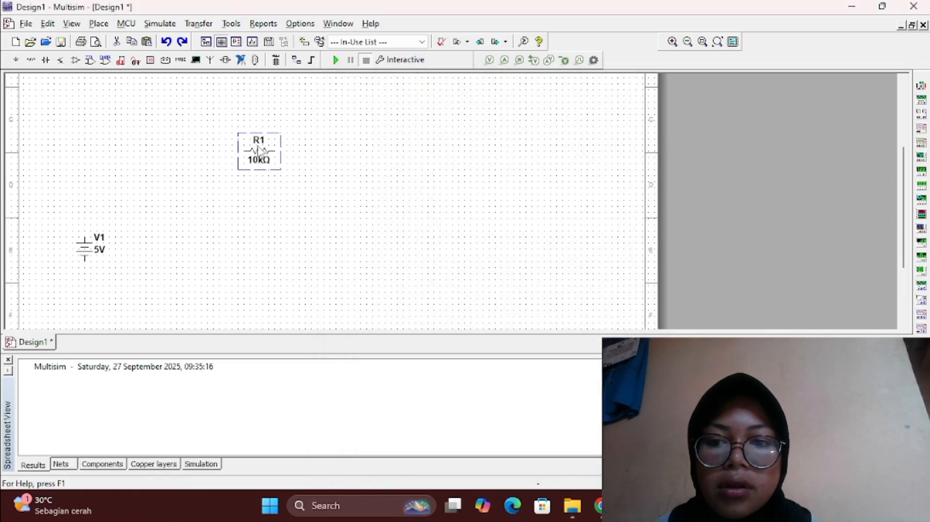
Step: Move resistor R1 close to source V1, just above and right of it, and shift V1 slightly downward
{"action": "left_click_drag", "start_coordinate": [254, 156], "coordinate": [143, 204]}
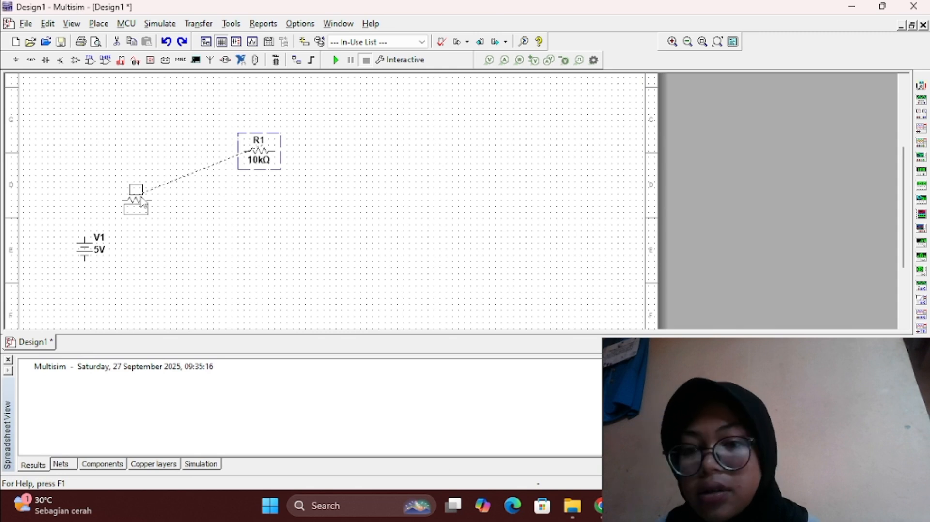
{"action": "left_click_drag", "start_coordinate": [144, 204], "coordinate": [143, 214]}
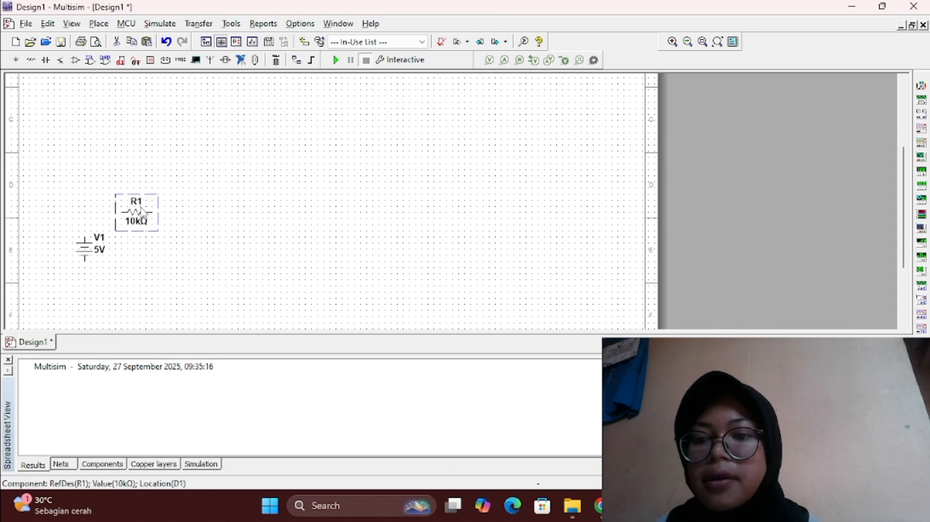
{"action": "mouse_move", "coordinate": [84, 260]}
{"action": "left_mouse_down"}
{"action": "mouse_move", "coordinate": [87, 292]}
{"action": "mouse_move", "coordinate": [83, 261]}
{"action": "left_mouse_up"}
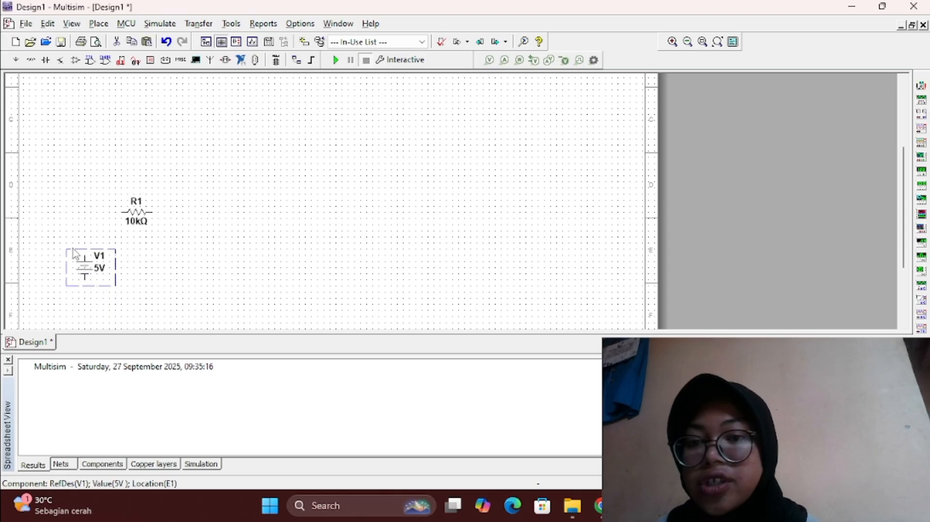
{"action": "left_click", "coordinate": [75, 60]}
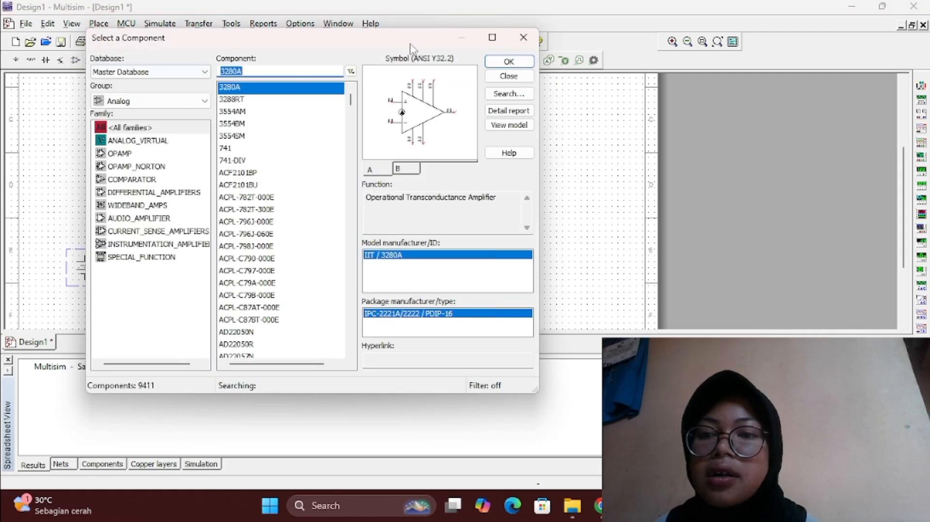
{"action": "left_click", "coordinate": [523, 38]}
{"action": "left_click", "coordinate": [45, 60]}
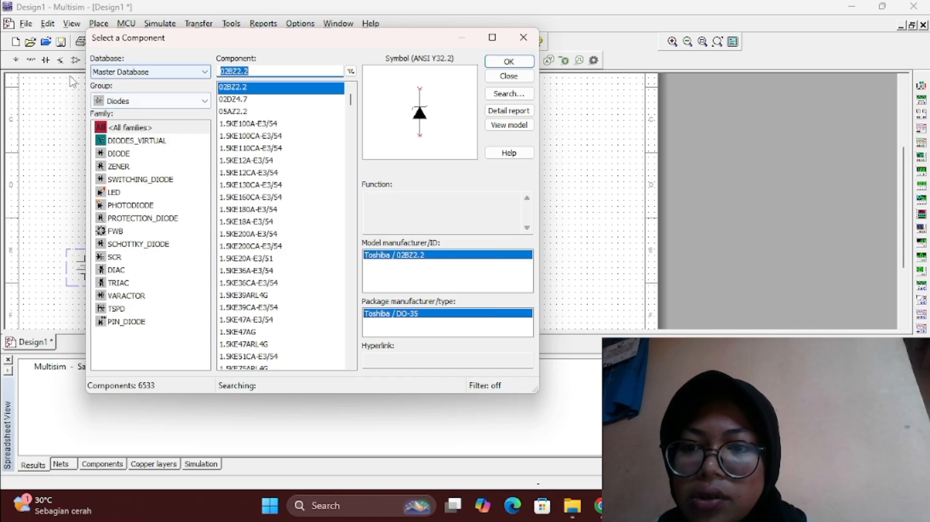
{"action": "left_click", "coordinate": [27, 72]}
Step: Place a DIPSW1 switch from the Basic group's SWITCH family just to the right of resistor R1
{"action": "left_click", "coordinate": [31, 60]}
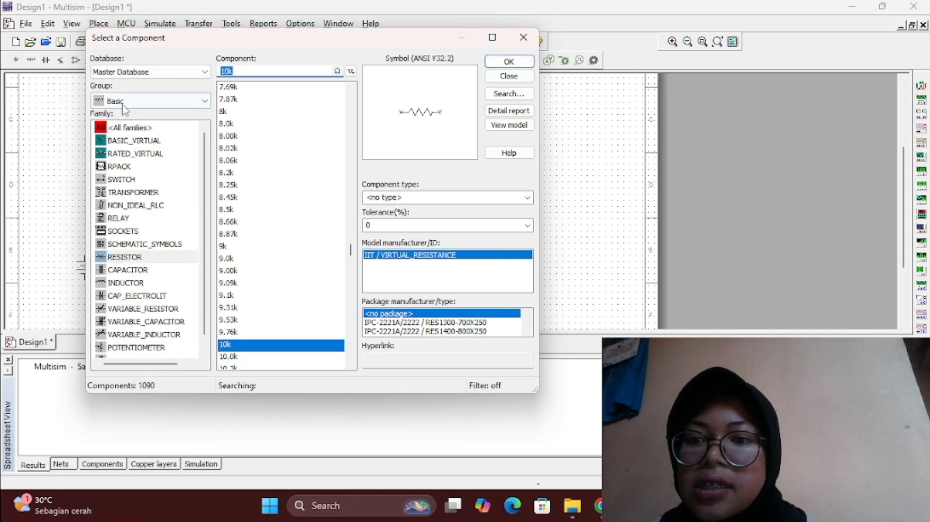
{"action": "left_click", "coordinate": [130, 180]}
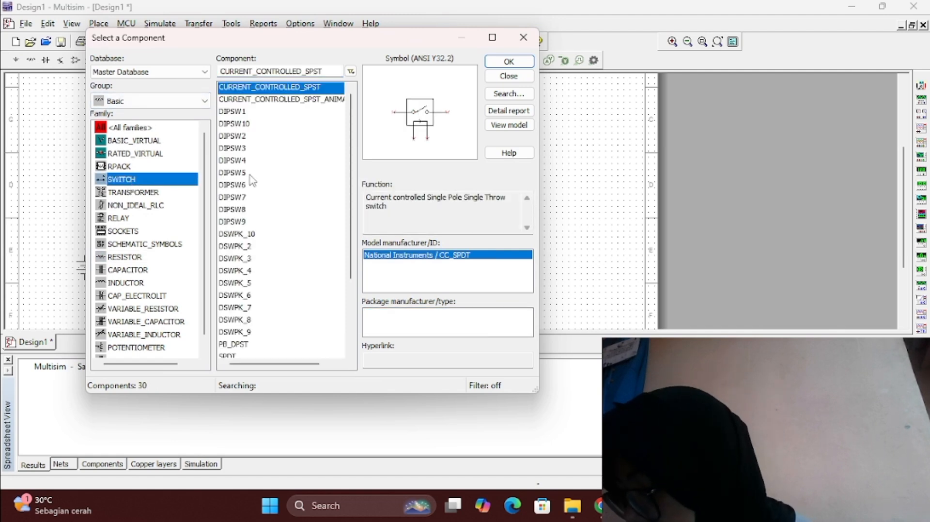
{"action": "scroll", "coordinate": [262, 233], "scroll_direction": "down", "scroll_amount": 3}
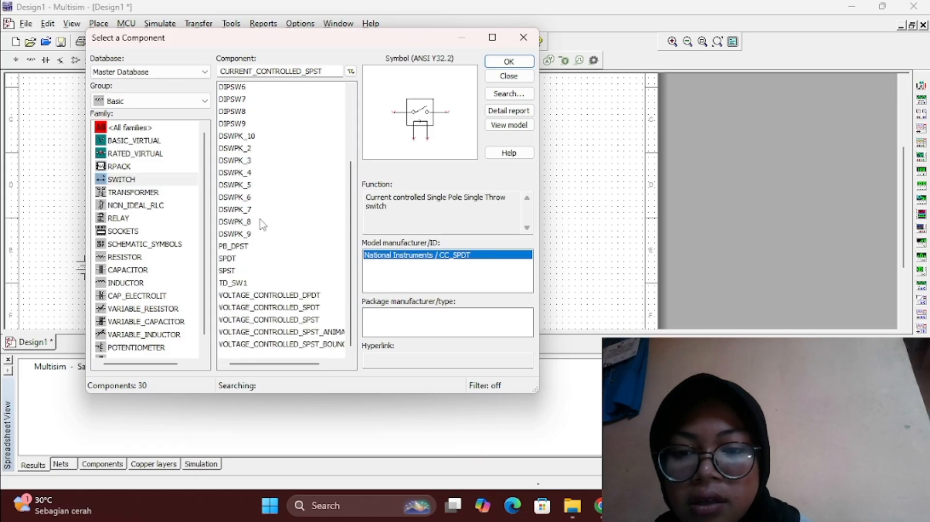
{"action": "scroll", "coordinate": [267, 214], "scroll_direction": "up", "scroll_amount": 3}
{"action": "left_click", "coordinate": [257, 104]}
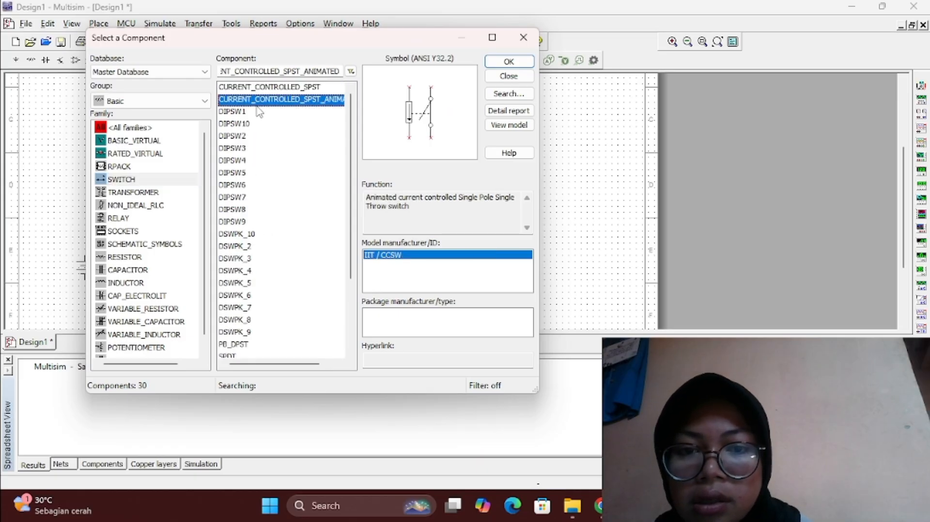
{"action": "left_click", "coordinate": [257, 126]}
{"action": "left_click", "coordinate": [257, 177]}
{"action": "left_click", "coordinate": [250, 135]}
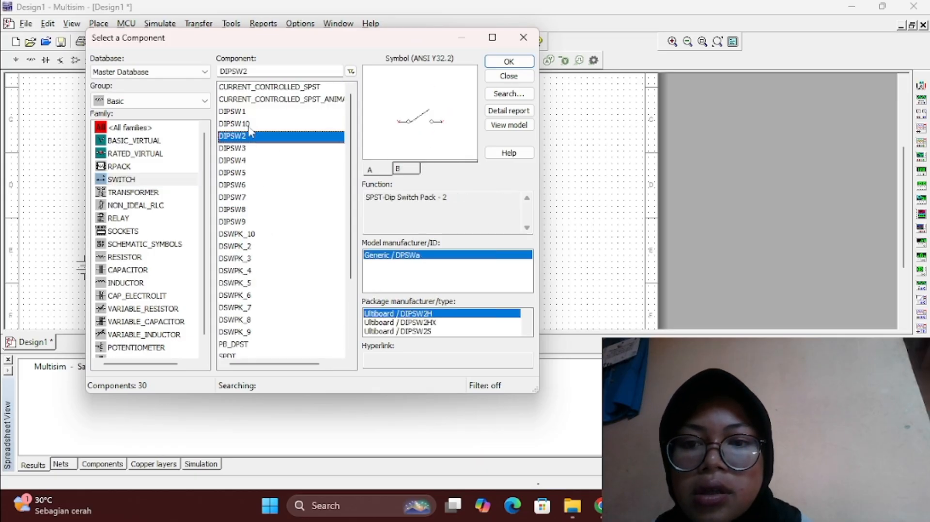
{"action": "left_click", "coordinate": [244, 112]}
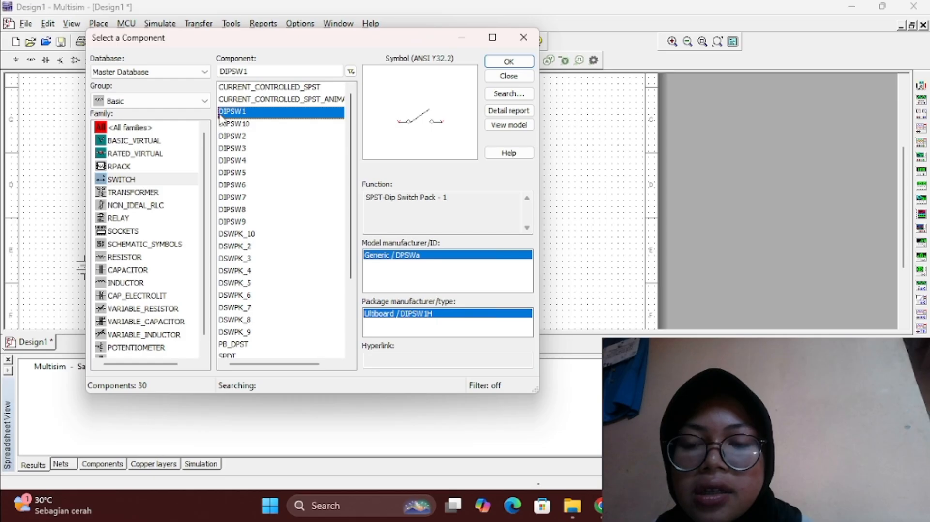
{"action": "double_click", "coordinate": [244, 116]}
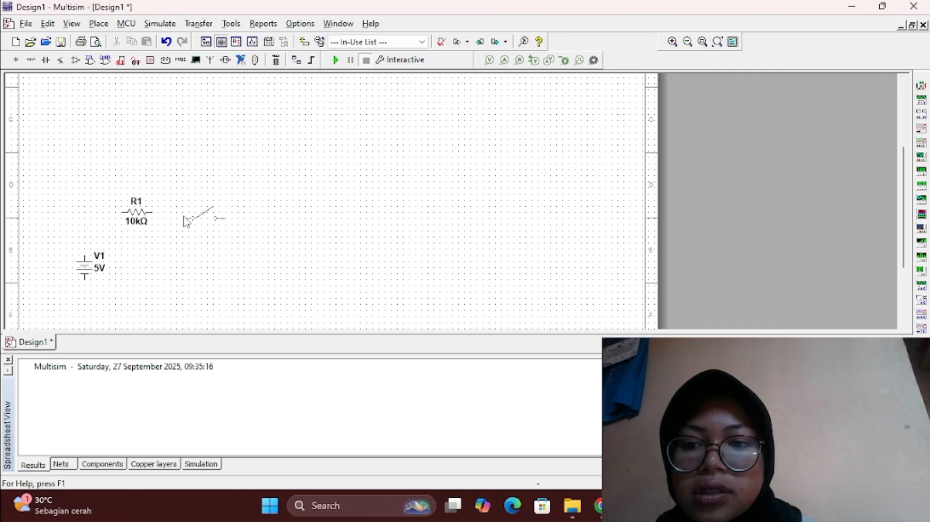
{"action": "left_click", "coordinate": [189, 216]}
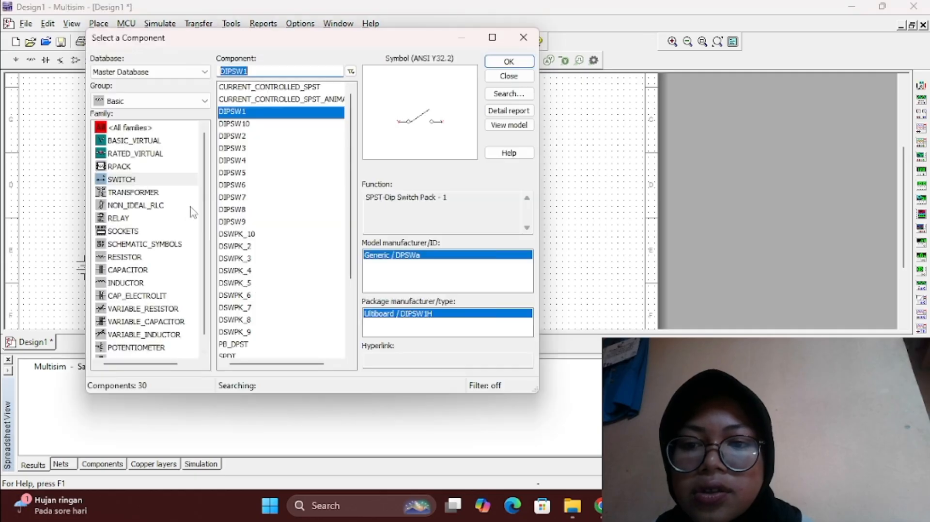
{"action": "left_click", "coordinate": [513, 39]}
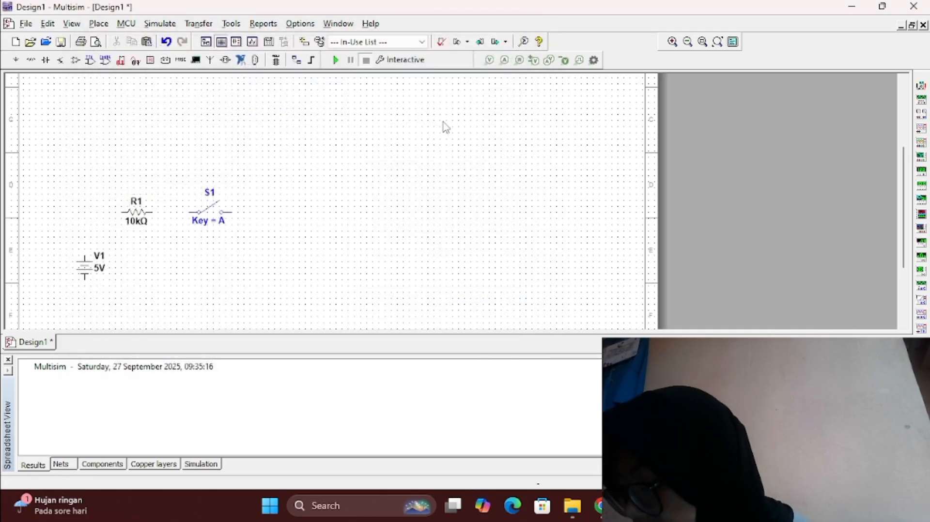
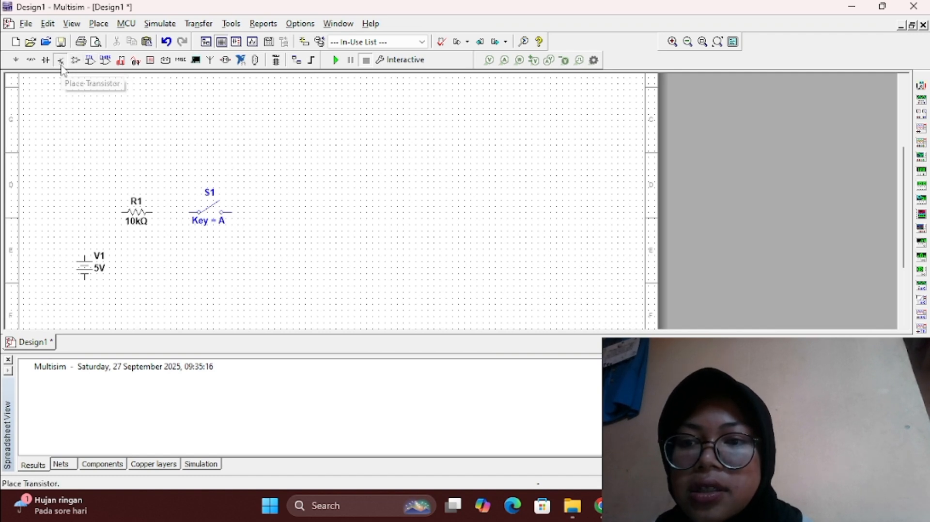
Step: Find the BC transistors in the Transistors group and place a BC107BP to the right of switch S1
{"action": "left_click", "coordinate": [60, 61]}
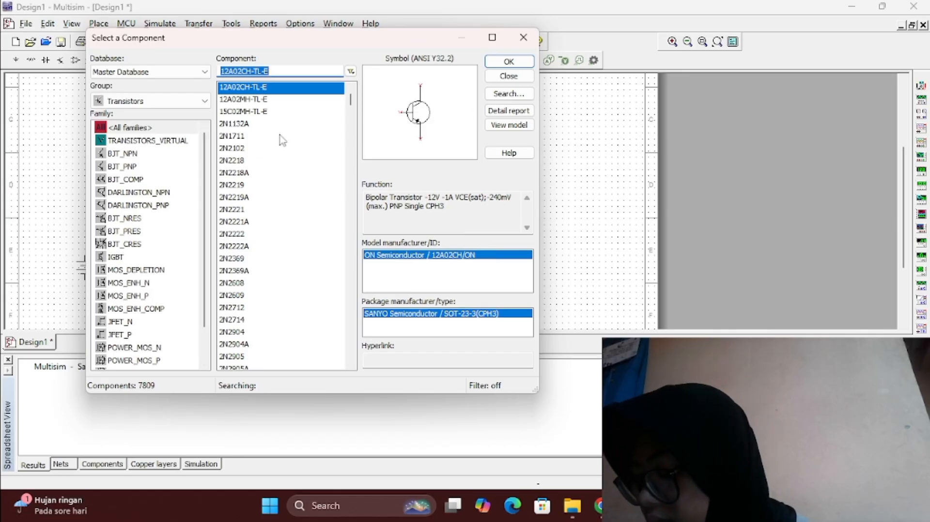
{"action": "key", "text": "BackSpace"}
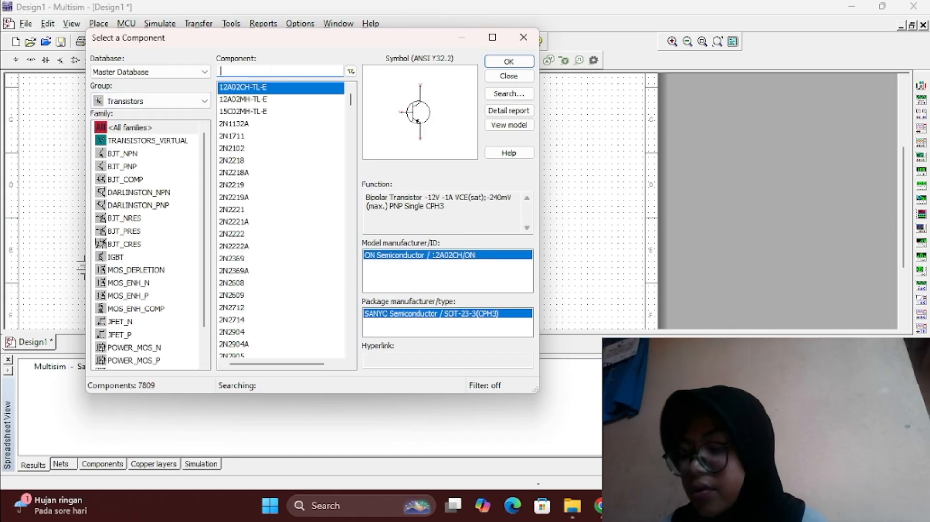
{"action": "type", "text": "BC"}
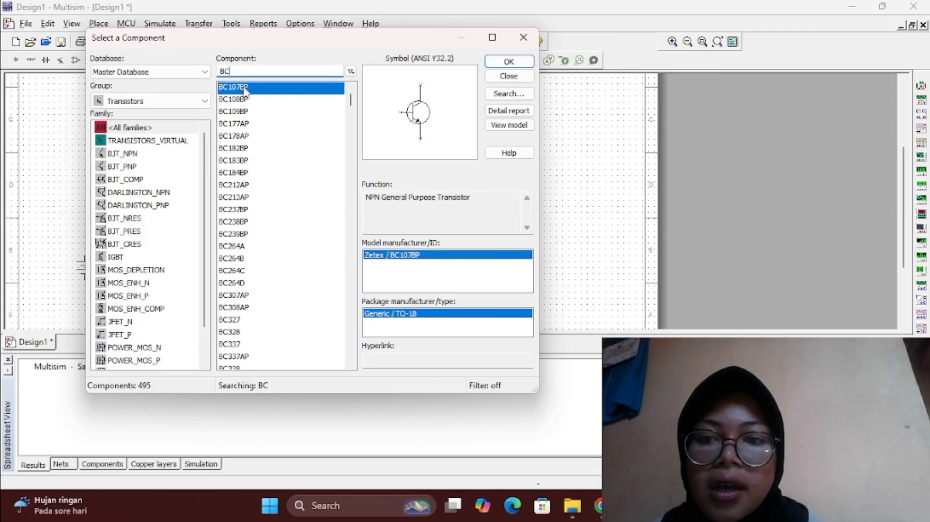
{"action": "double_click", "coordinate": [243, 86]}
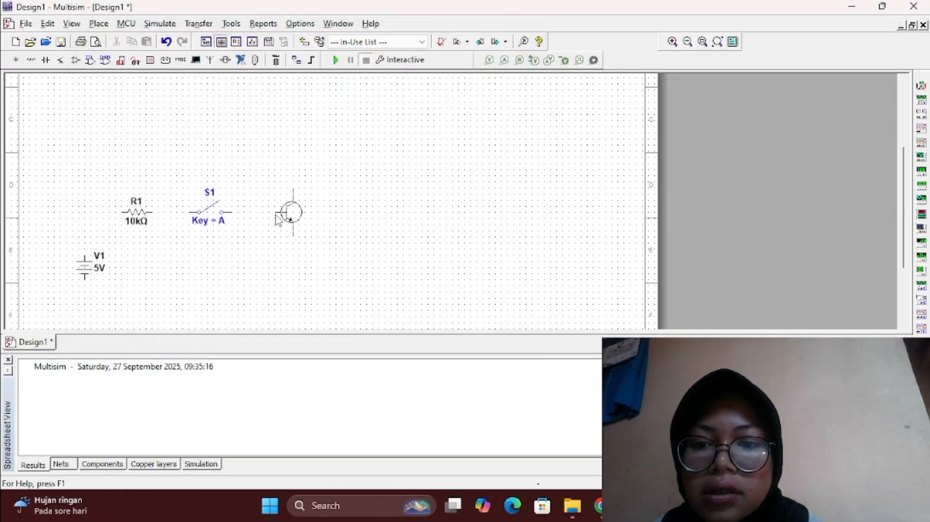
{"action": "left_click", "coordinate": [277, 214]}
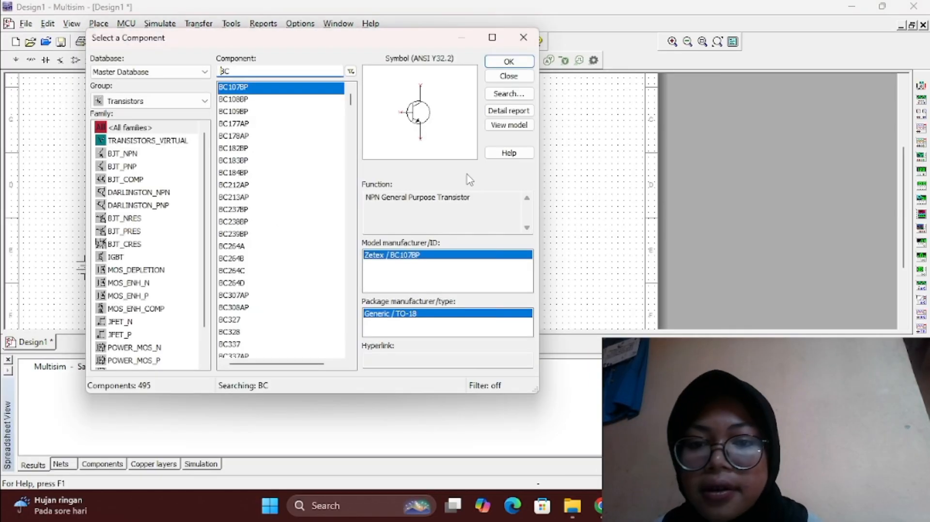
{"action": "left_click", "coordinate": [523, 37]}
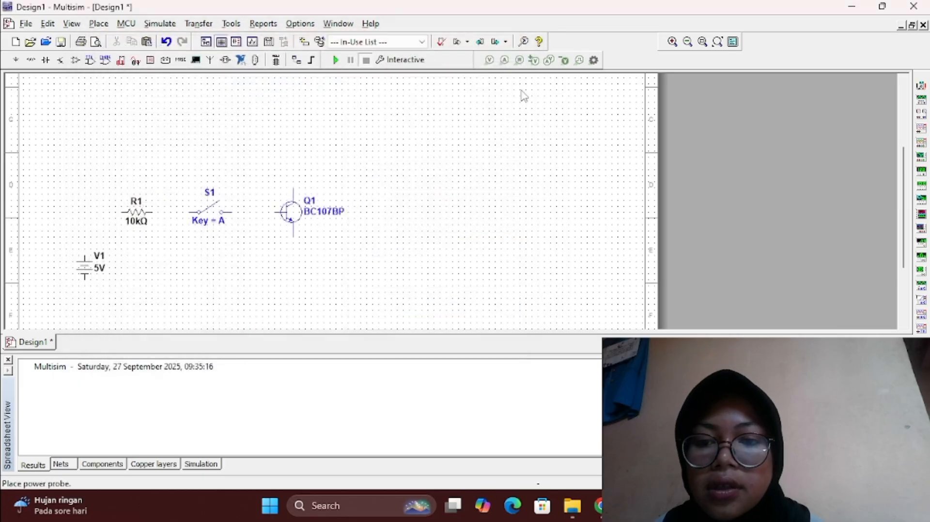
Step: Wire the upper terminal of source V1 through resistor R1 and switch S1 to the base of transistor Q1
{"action": "scroll", "coordinate": [479, 195], "scroll_direction": "down", "scroll_amount": 1}
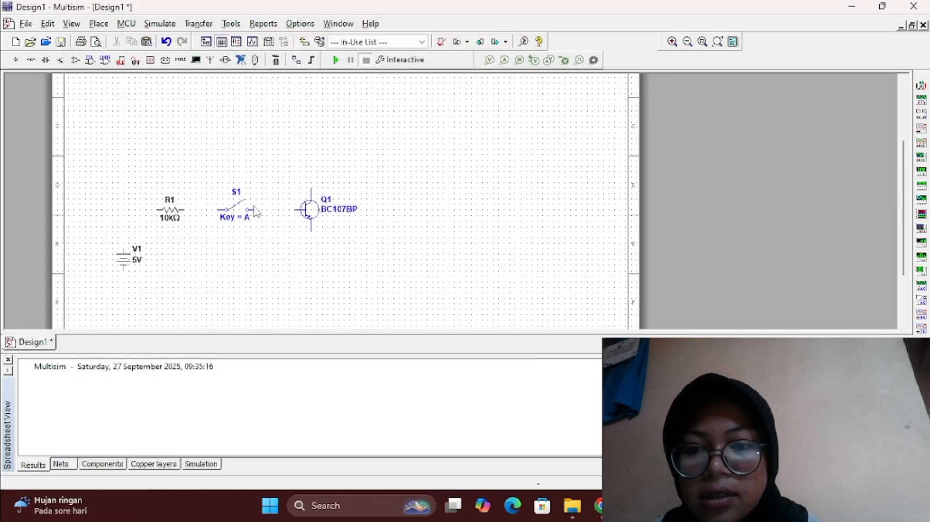
{"action": "left_click", "coordinate": [123, 248]}
{"action": "left_click", "coordinate": [161, 211]}
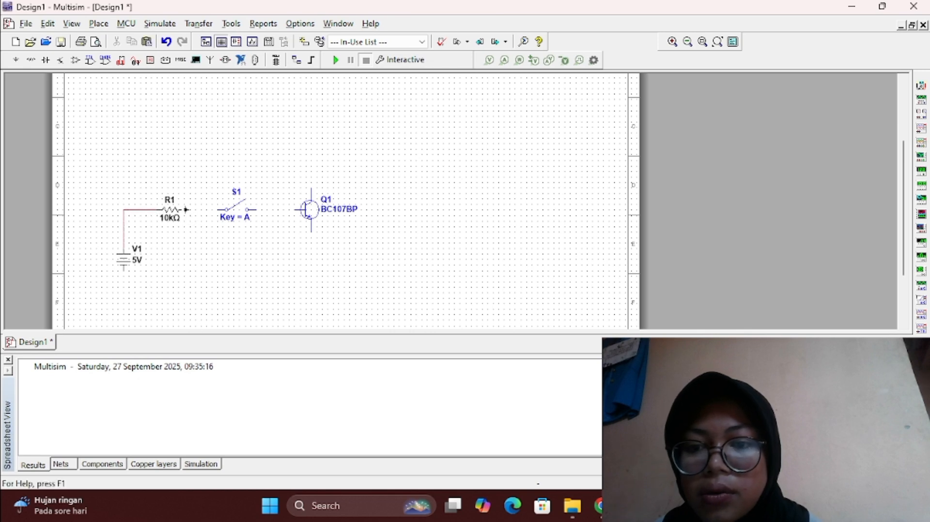
{"action": "left_click", "coordinate": [186, 210]}
{"action": "left_click", "coordinate": [224, 211]}
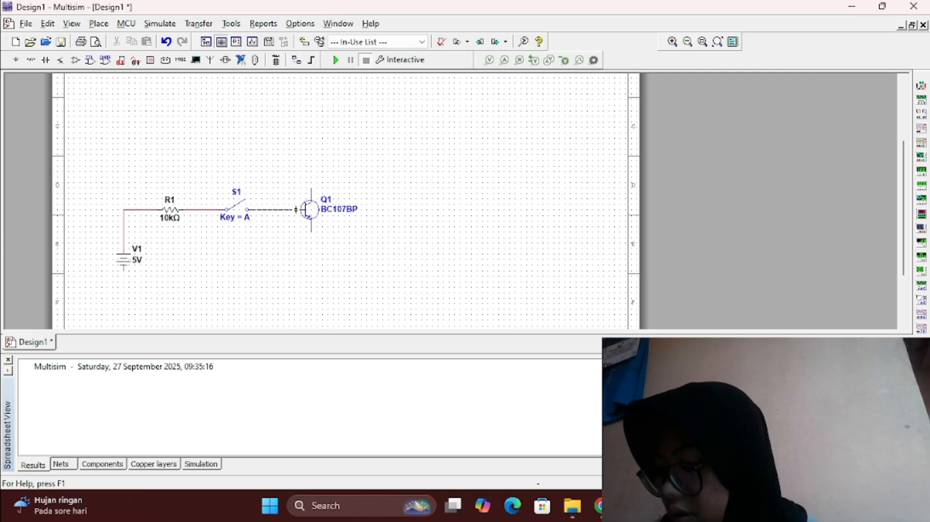
{"action": "left_click", "coordinate": [299, 209]}
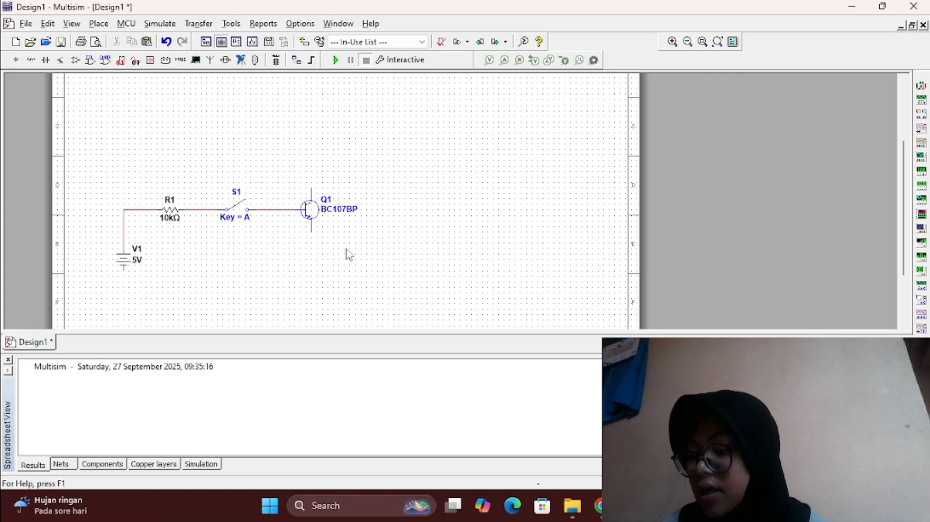
Step: Place a 1k resistor from the Basic group's RESISTOR family directly above transistor Q1
{"action": "left_click", "coordinate": [31, 61]}
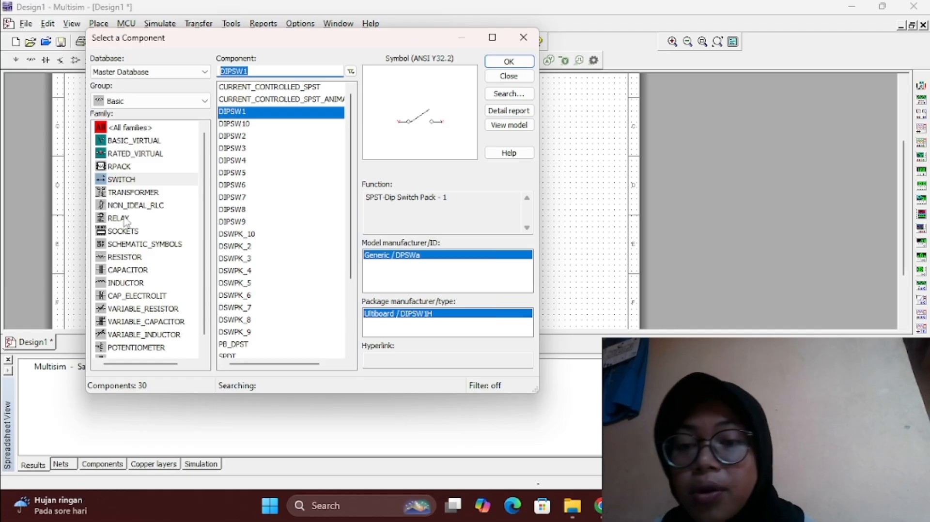
{"action": "left_click", "coordinate": [138, 259]}
{"action": "scroll", "coordinate": [257, 267], "scroll_direction": "down", "scroll_amount": 5}
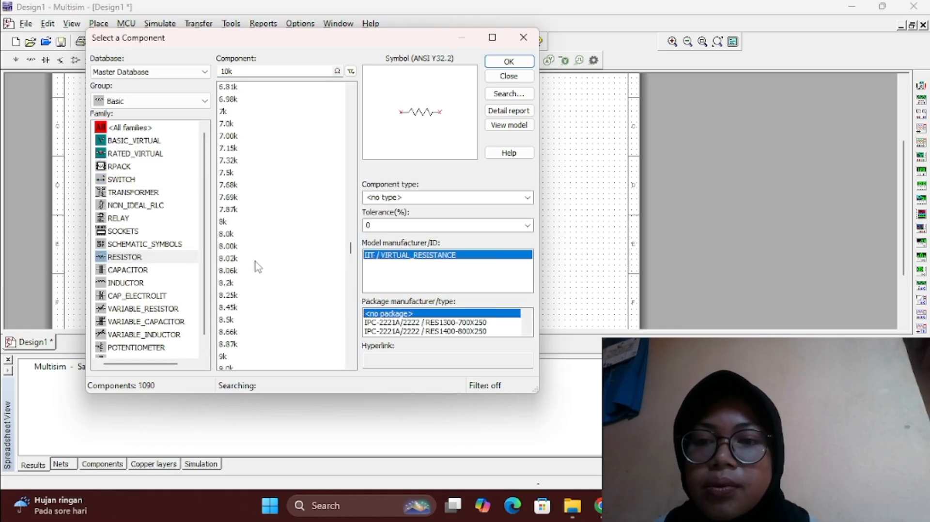
{"action": "scroll", "coordinate": [258, 267], "scroll_direction": "up", "scroll_amount": 1}
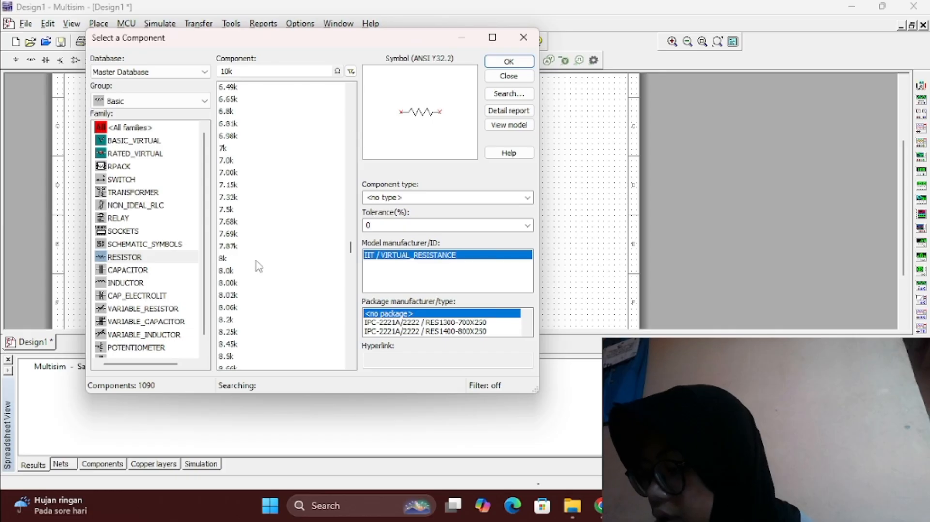
{"action": "scroll", "coordinate": [259, 266], "scroll_direction": "up", "scroll_amount": 15}
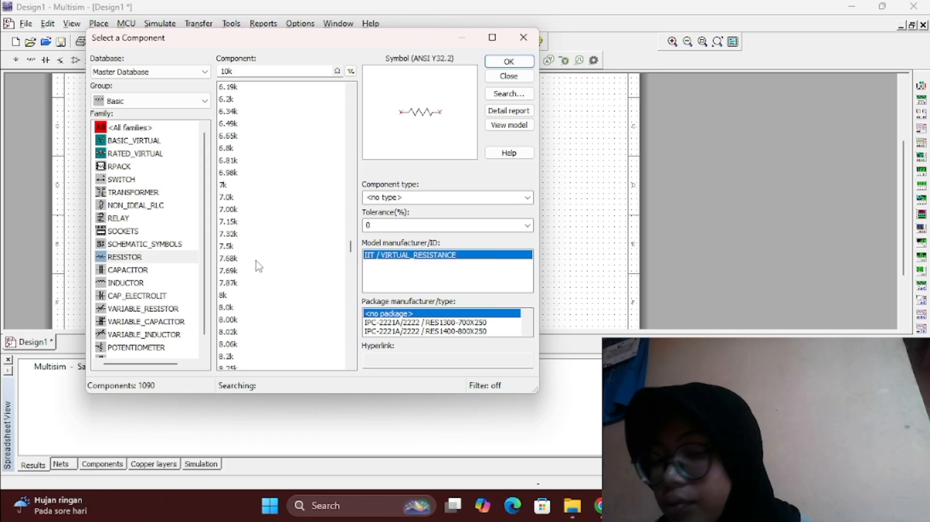
{"action": "scroll", "coordinate": [259, 267], "scroll_direction": "up", "scroll_amount": 20}
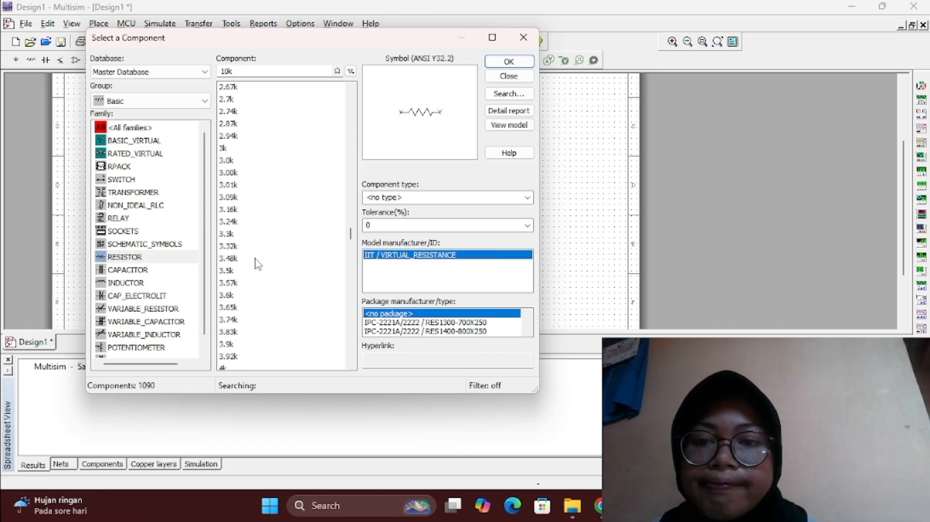
{"action": "scroll", "coordinate": [259, 264], "scroll_direction": "up", "scroll_amount": 8}
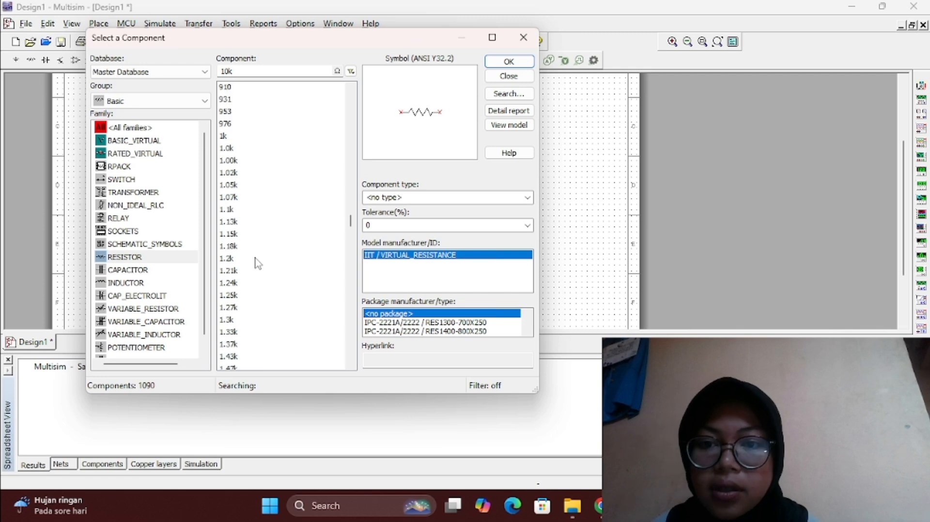
{"action": "left_click", "coordinate": [239, 172]}
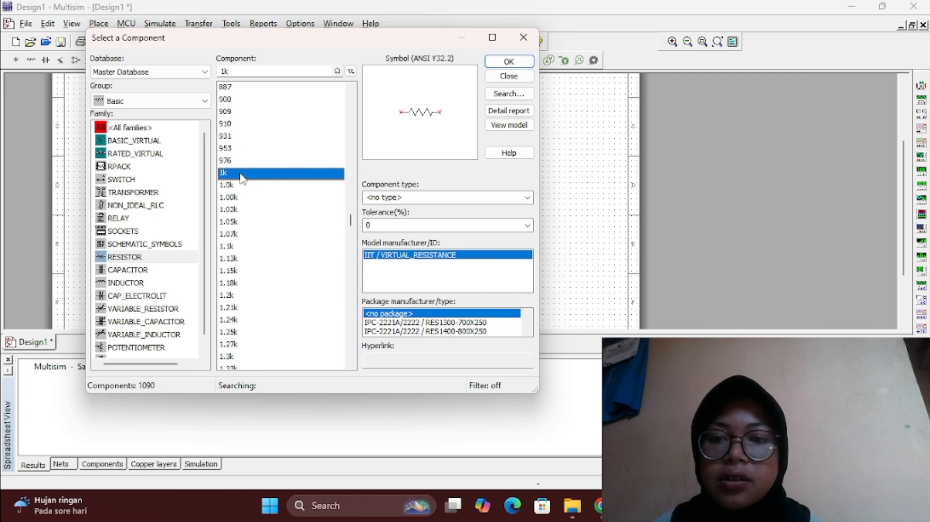
{"action": "double_click", "coordinate": [240, 174]}
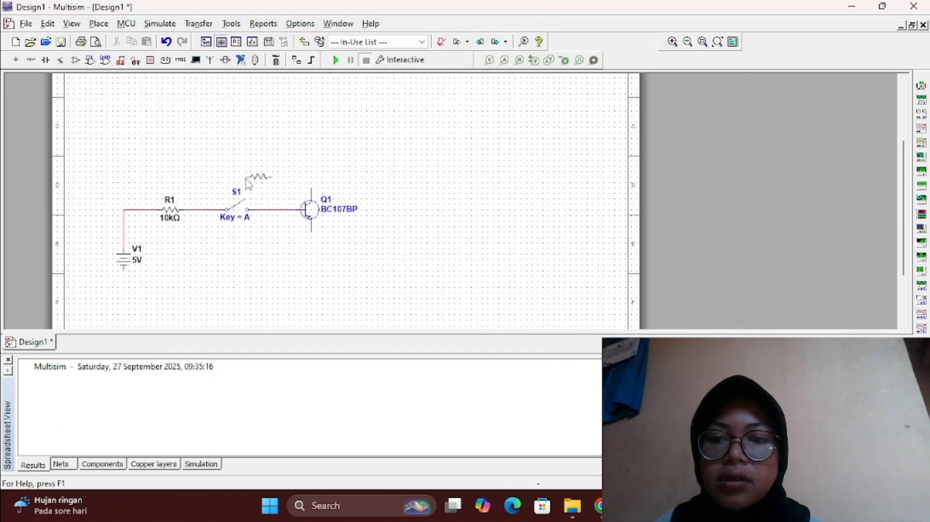
{"action": "left_click", "coordinate": [301, 157]}
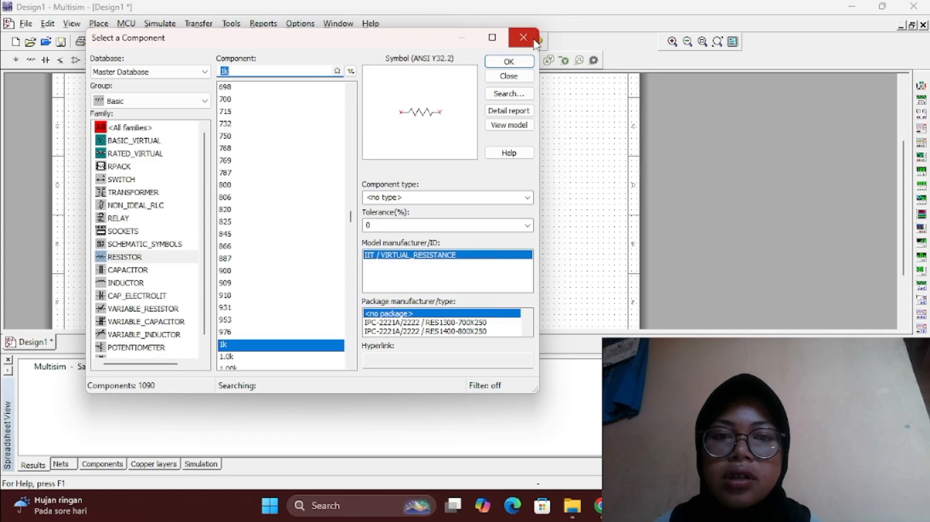
{"action": "left_click", "coordinate": [525, 31]}
Step: Rotate resistor R2 90° clockwise and wire its lower end to the collector of transistor Q1
{"action": "left_click", "coordinate": [317, 163]}
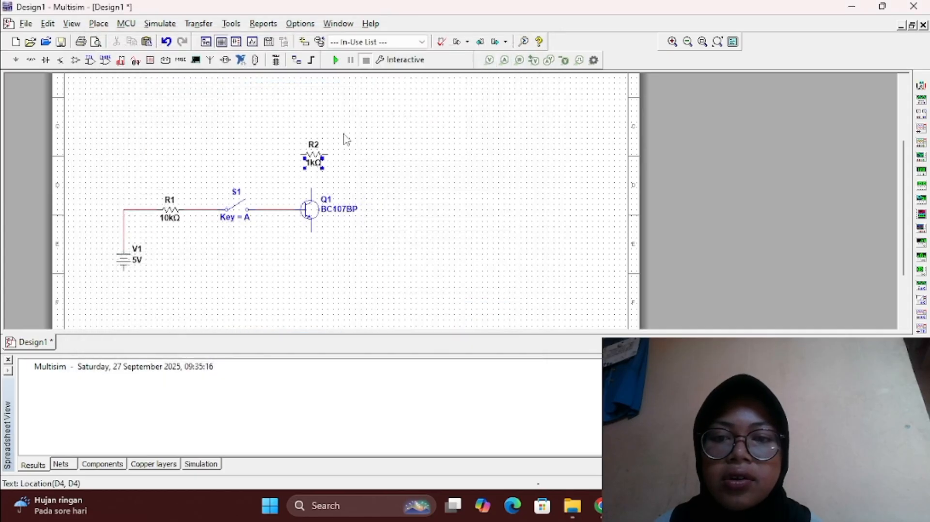
{"action": "left_click", "coordinate": [321, 160]}
{"action": "right_click", "coordinate": [327, 155]}
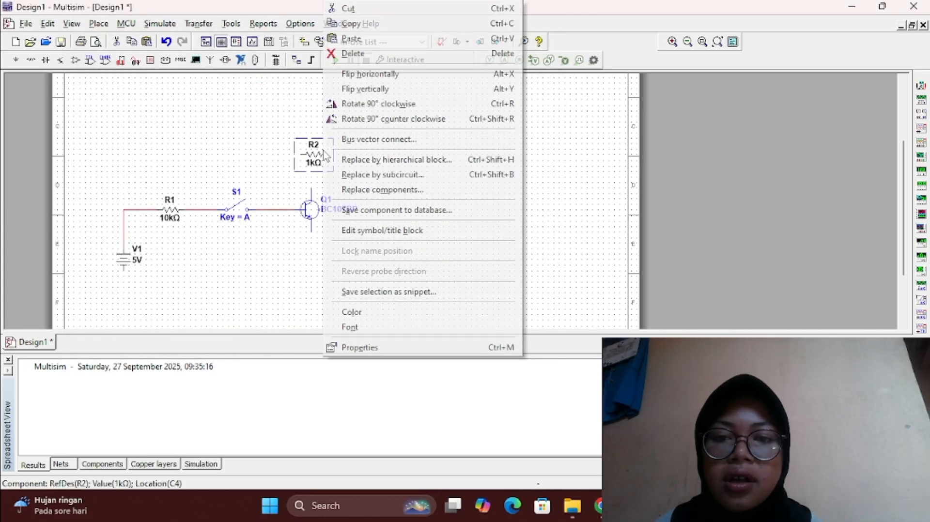
{"action": "left_click", "coordinate": [378, 104]}
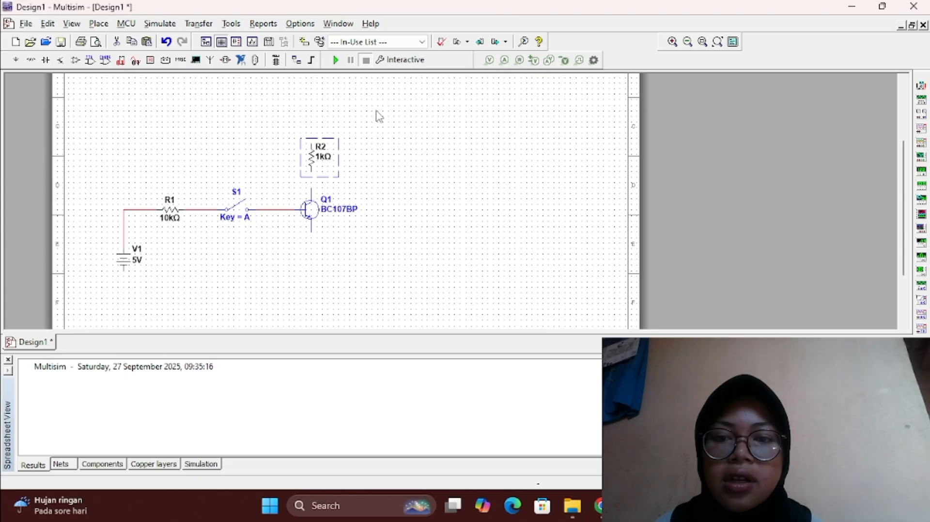
{"action": "left_click", "coordinate": [379, 154]}
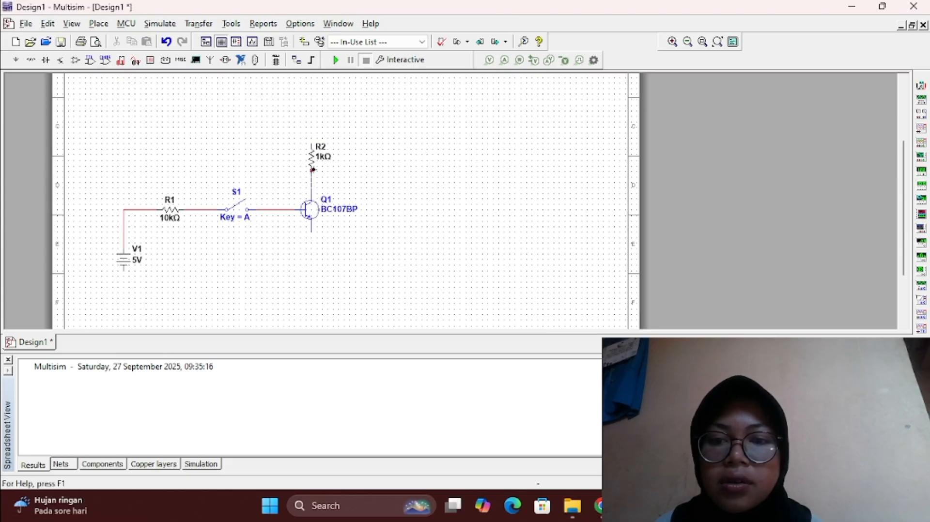
{"action": "left_click", "coordinate": [313, 171]}
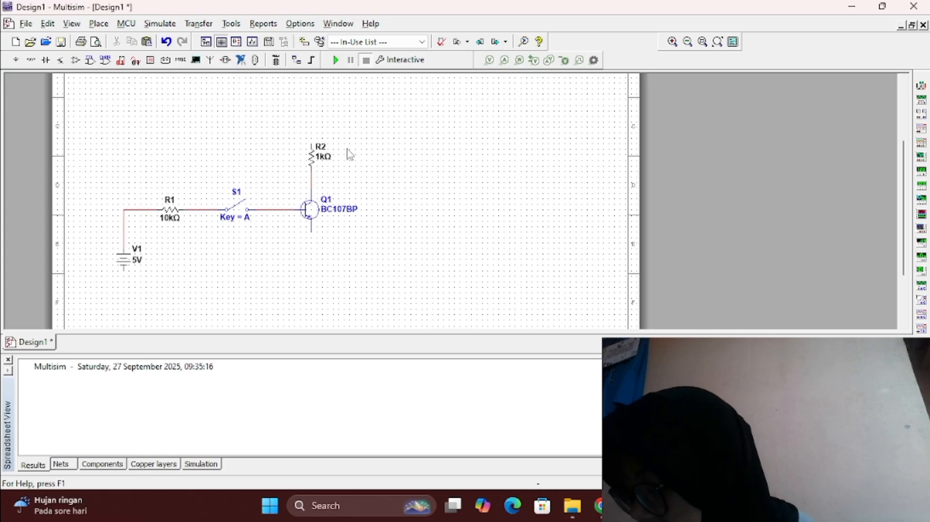
Step: Place a DC_POWER source from the Sources group's POWER_SOURCES family directly above resistor R2
{"action": "left_click", "coordinate": [46, 59]}
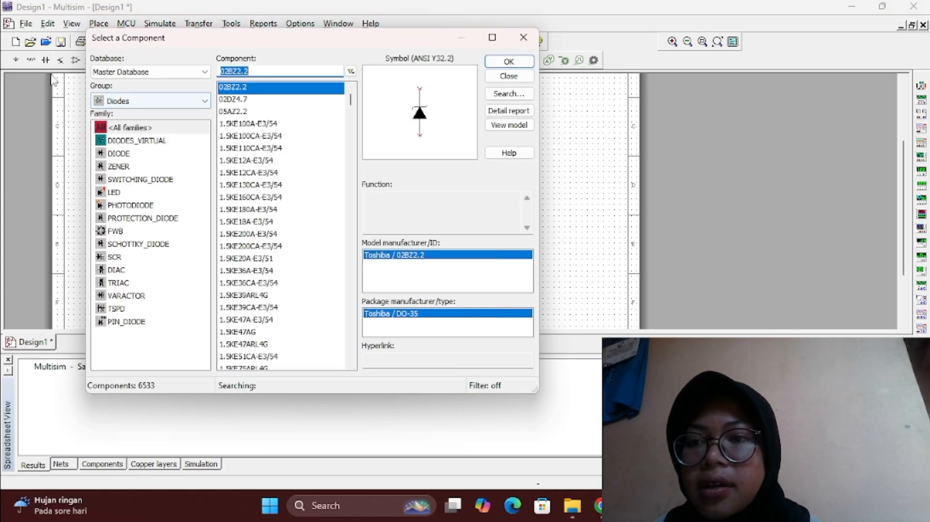
{"action": "left_click", "coordinate": [41, 64]}
{"action": "left_click", "coordinate": [31, 59]}
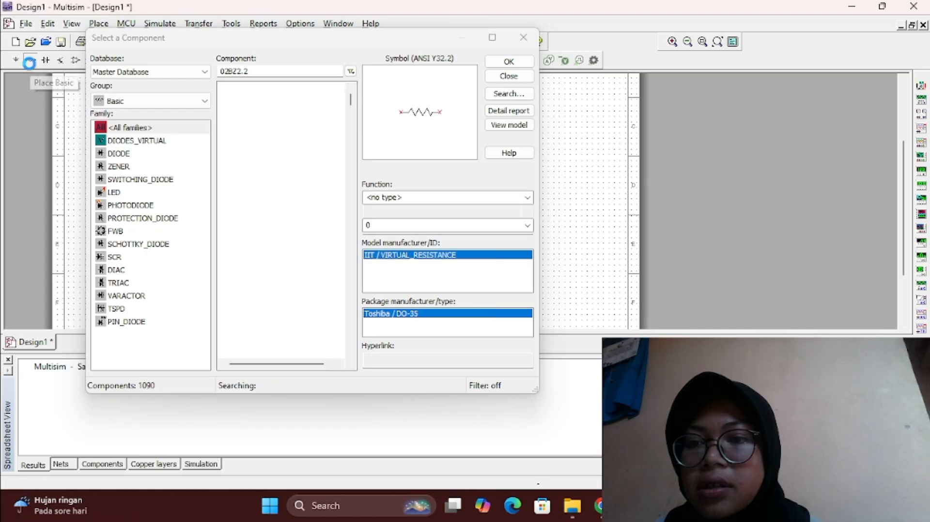
{"action": "left_click", "coordinate": [146, 101]}
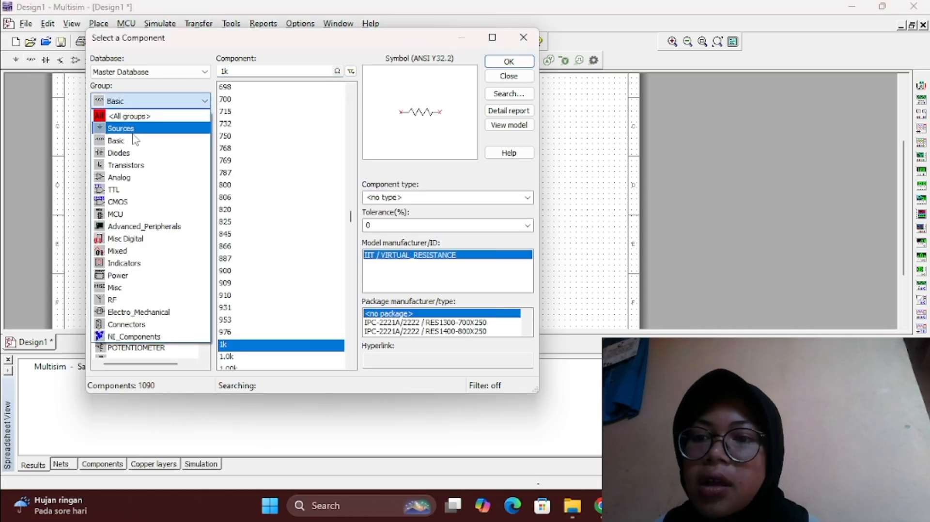
{"action": "left_click", "coordinate": [135, 140]}
{"action": "left_click", "coordinate": [135, 101]}
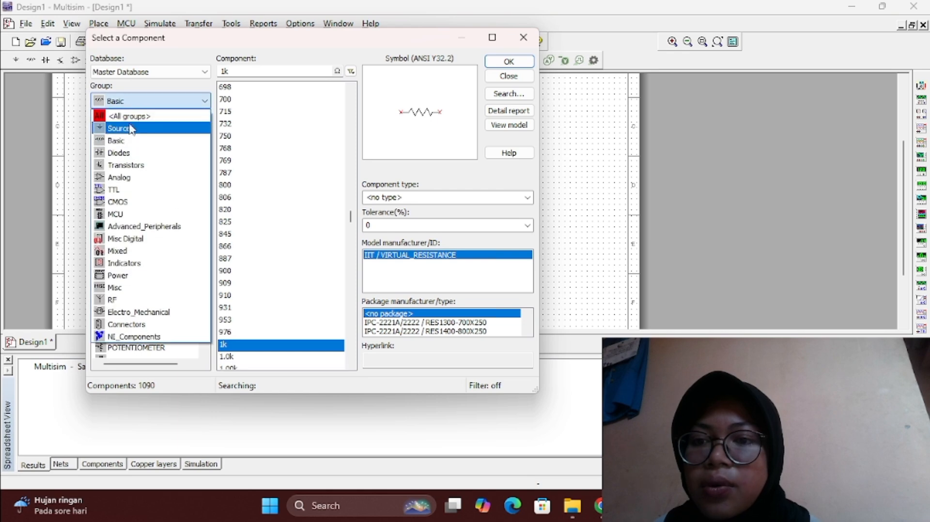
{"action": "left_click", "coordinate": [133, 116]}
{"action": "left_click", "coordinate": [136, 101]}
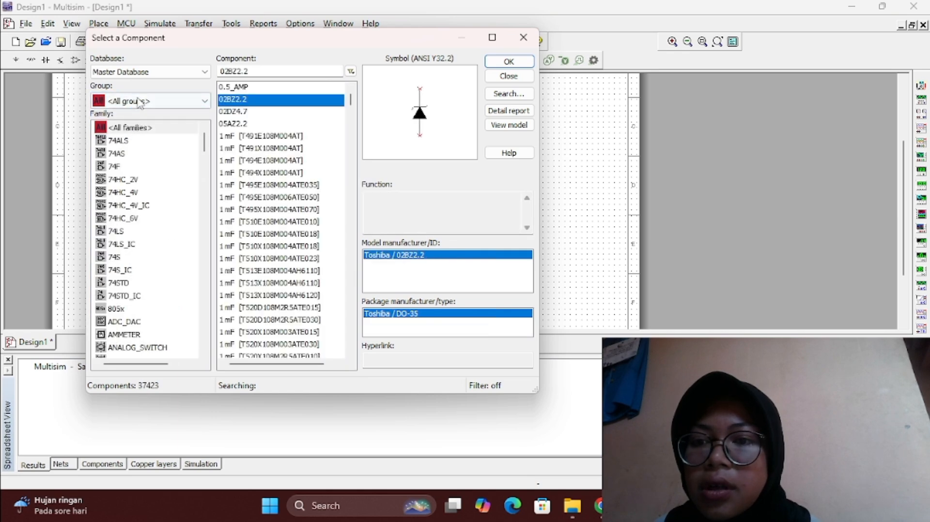
{"action": "left_click", "coordinate": [138, 132]}
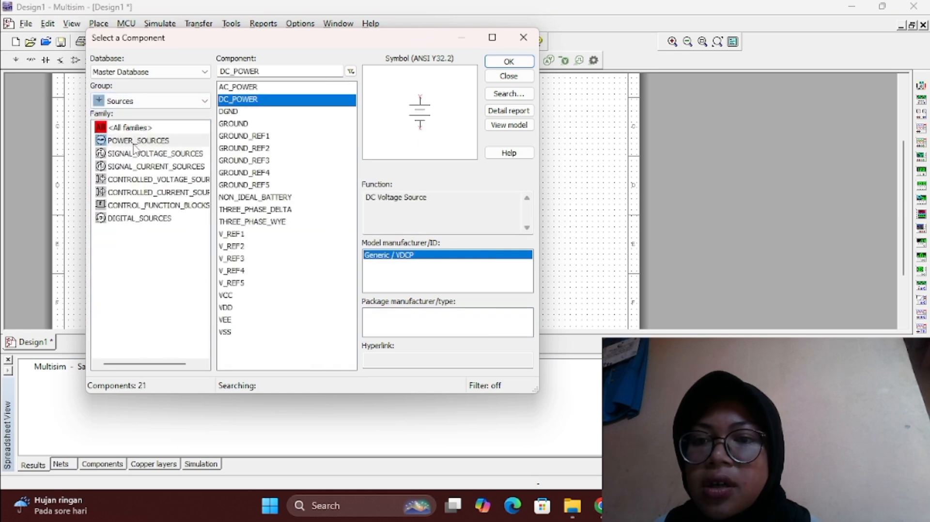
{"action": "left_click", "coordinate": [144, 145]}
{"action": "left_click", "coordinate": [249, 106]}
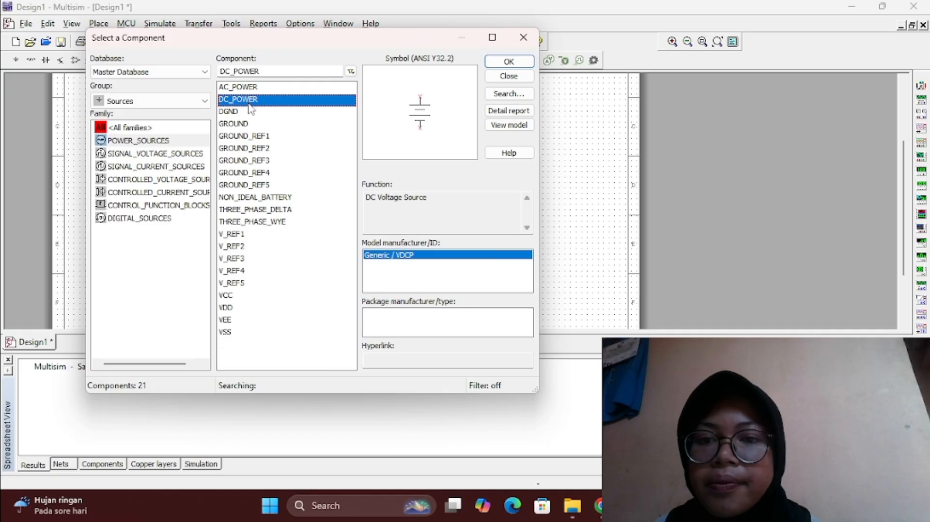
{"action": "key", "text": "Return"}
{"action": "left_click", "coordinate": [311, 125]}
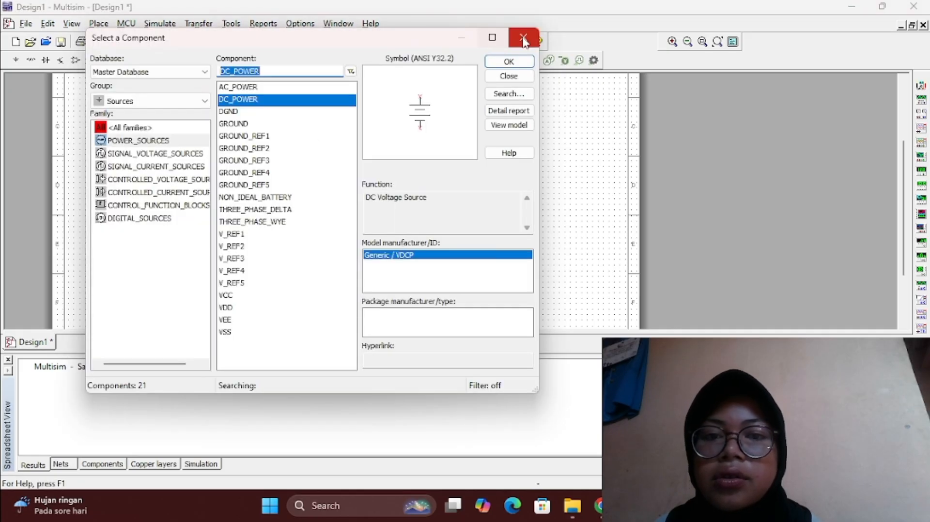
{"action": "left_click", "coordinate": [523, 43]}
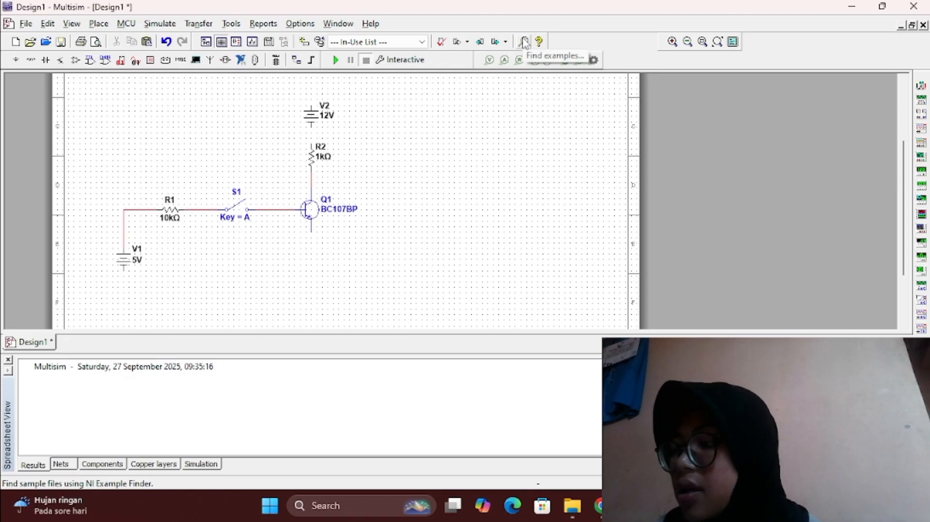
Step: Place a GROUND from the POWER_SOURCES family directly above source V2 and flip it vertically
{"action": "key", "text": "ctrl+w"}
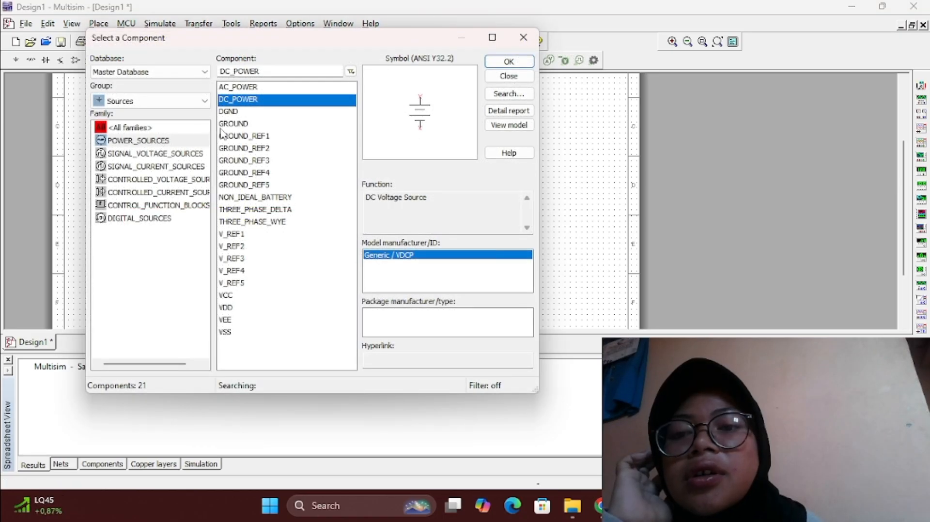
{"action": "left_click", "coordinate": [231, 125]}
{"action": "double_click", "coordinate": [232, 124]}
{"action": "scroll", "coordinate": [291, 99], "scroll_direction": "up", "scroll_amount": 3}
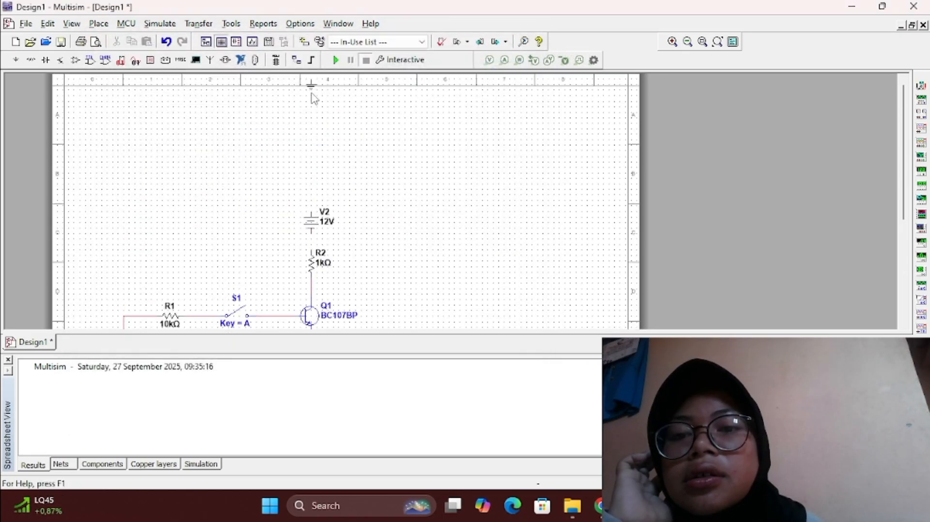
{"action": "left_click", "coordinate": [310, 180]}
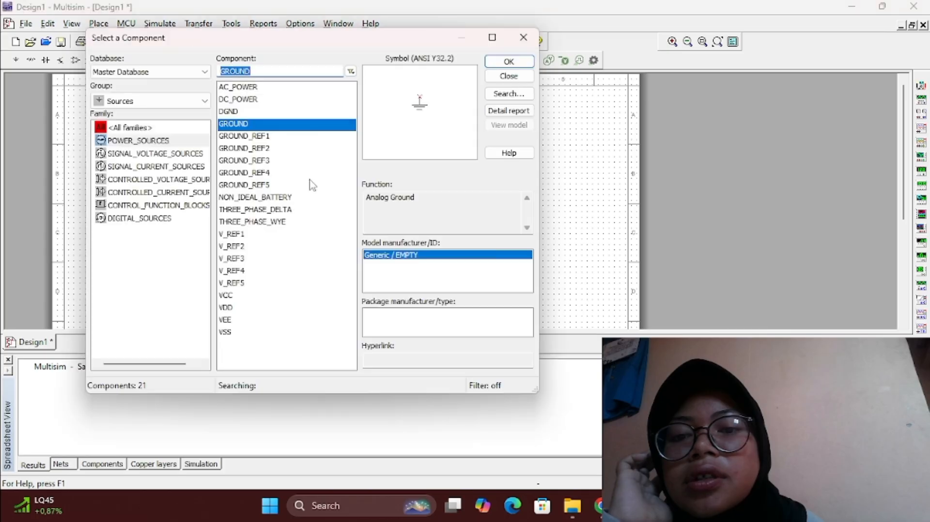
{"action": "left_click", "coordinate": [518, 39]}
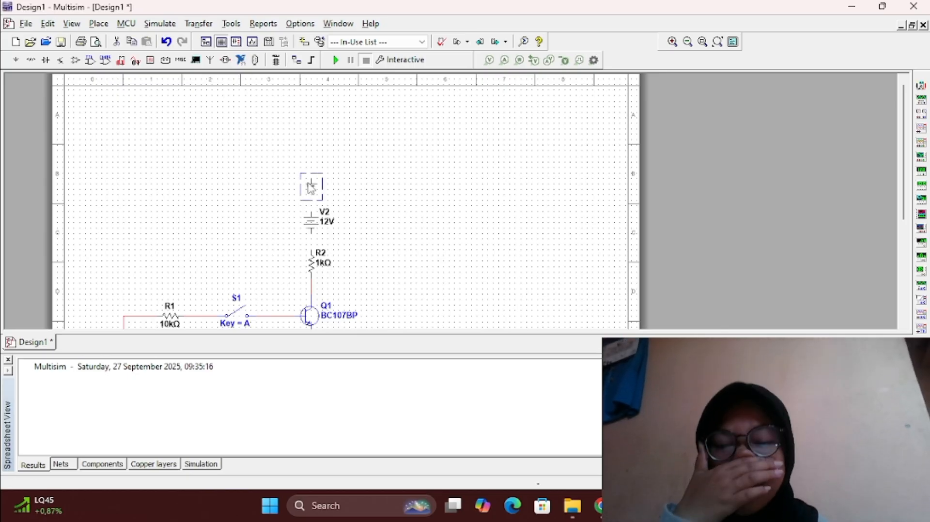
{"action": "right_click", "coordinate": [311, 187]}
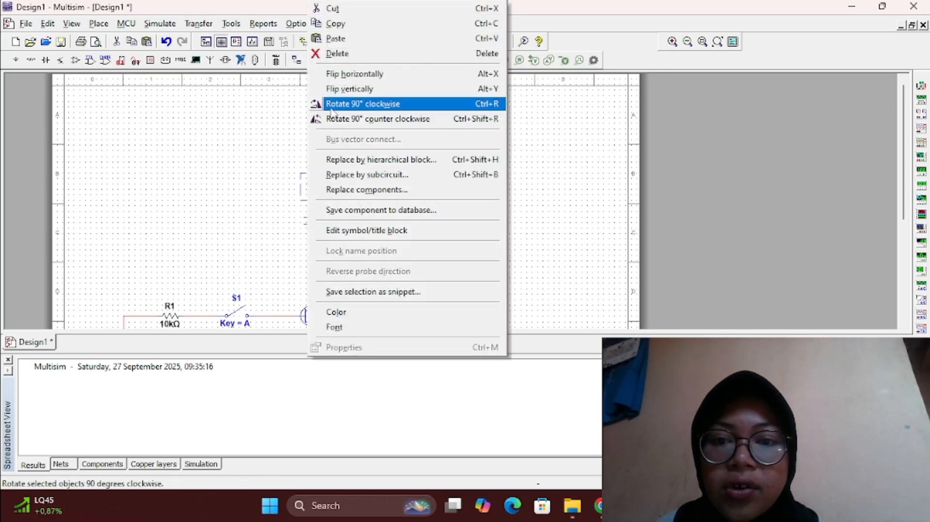
{"action": "left_click", "coordinate": [338, 90]}
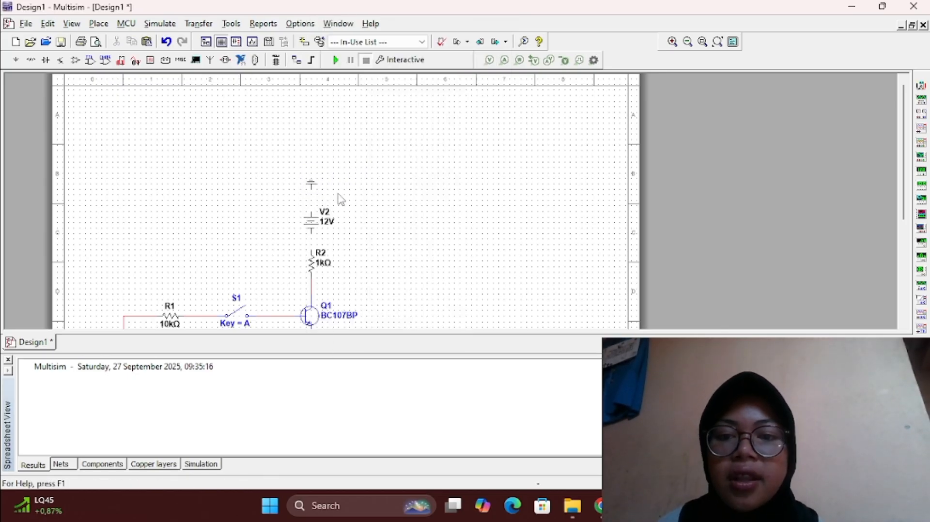
Step: Wire the lower terminal of source V2 to the upper end of R2 and the ground symbol to V2's upper terminal
{"action": "left_click", "coordinate": [310, 232]}
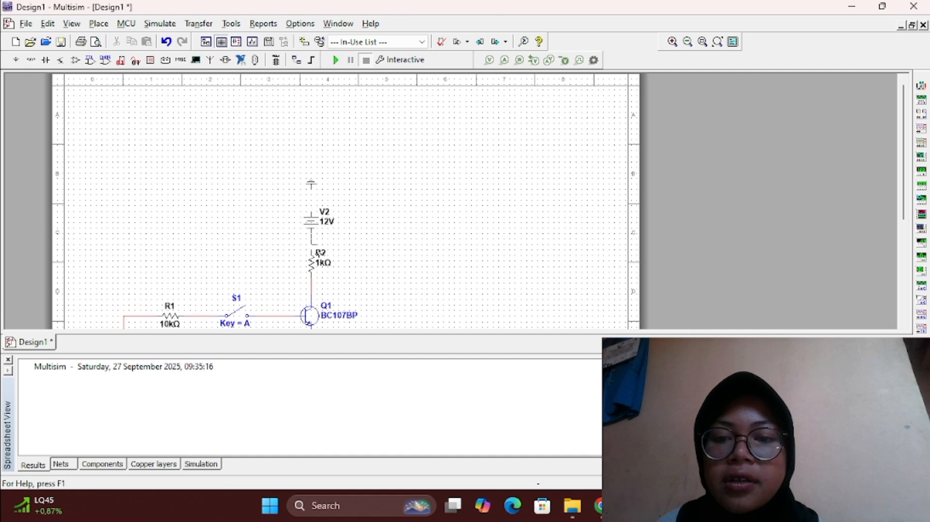
{"action": "left_click", "coordinate": [312, 252]}
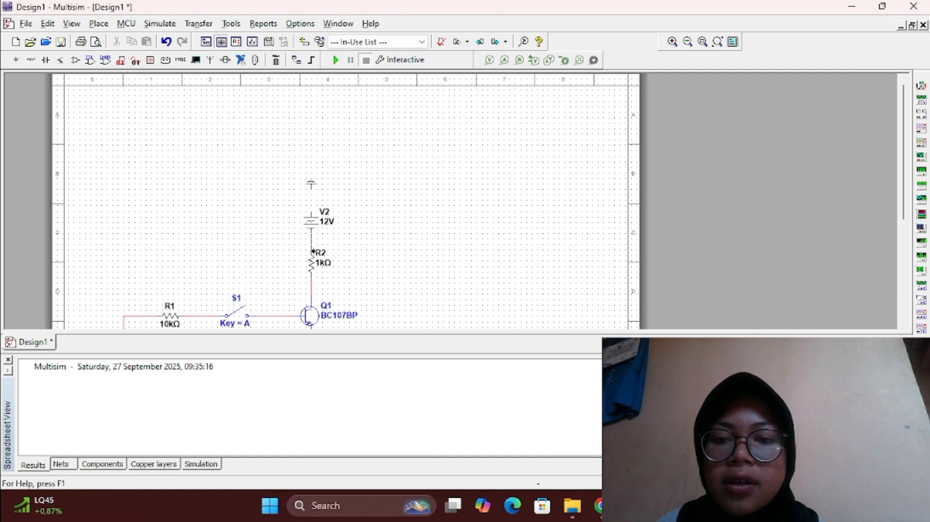
{"action": "left_click", "coordinate": [312, 191]}
{"action": "left_click", "coordinate": [312, 209]}
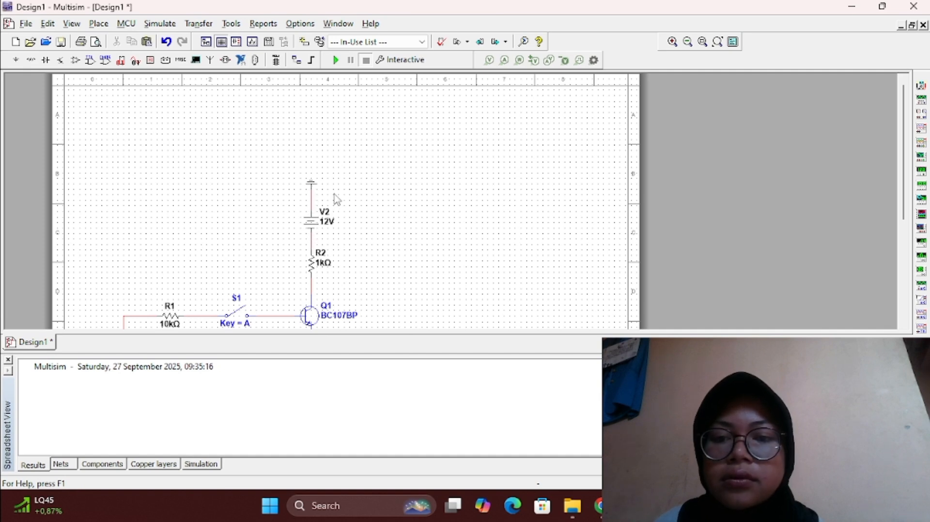
Step: Place an indicator probe from the PROBE family, listed under all groups, in the empty area above resistor R1
{"action": "scroll", "coordinate": [378, 183], "scroll_direction": "down", "scroll_amount": 1}
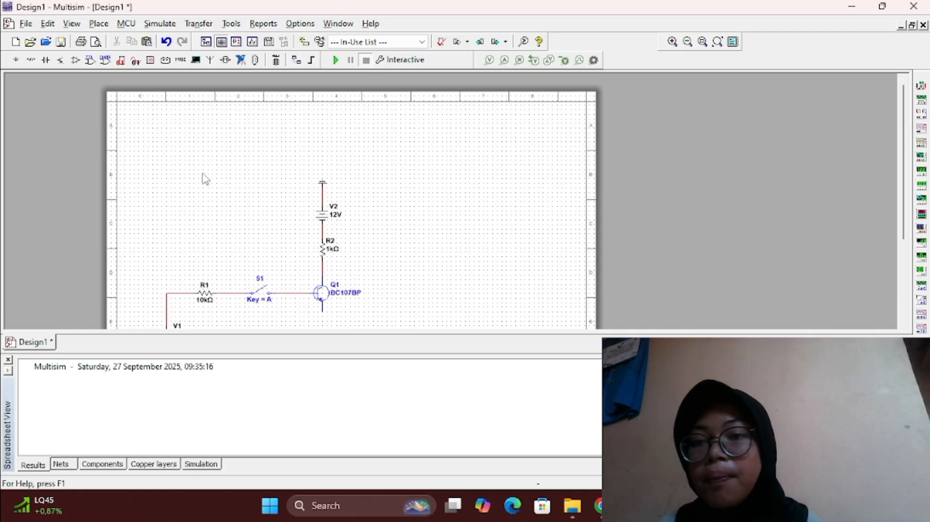
{"action": "key", "text": "ctrl+w"}
{"action": "scroll", "coordinate": [118, 209], "scroll_direction": "down", "scroll_amount": 2}
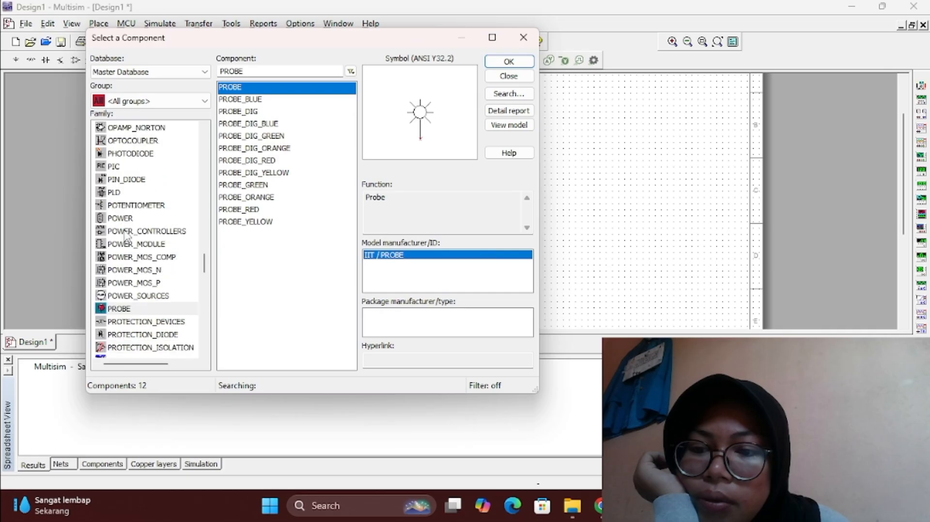
{"action": "left_click", "coordinate": [146, 275]}
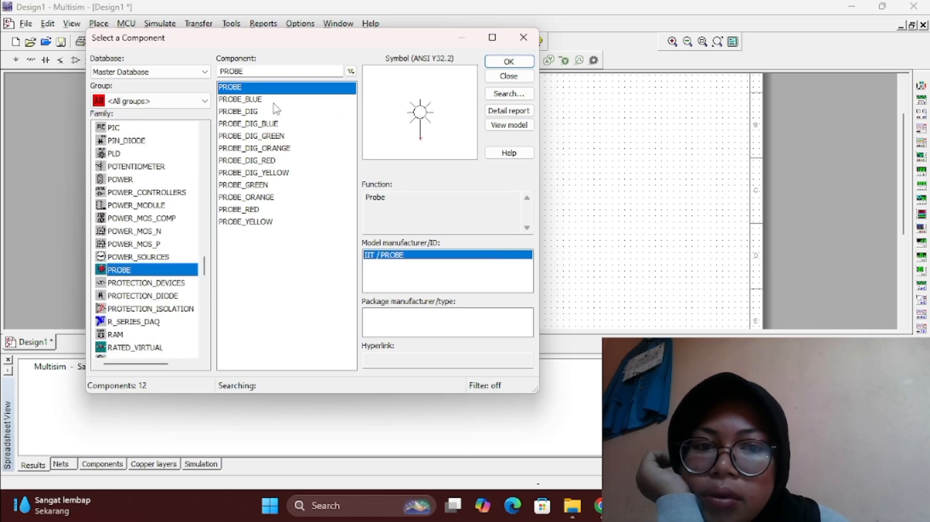
{"action": "left_click", "coordinate": [242, 101]}
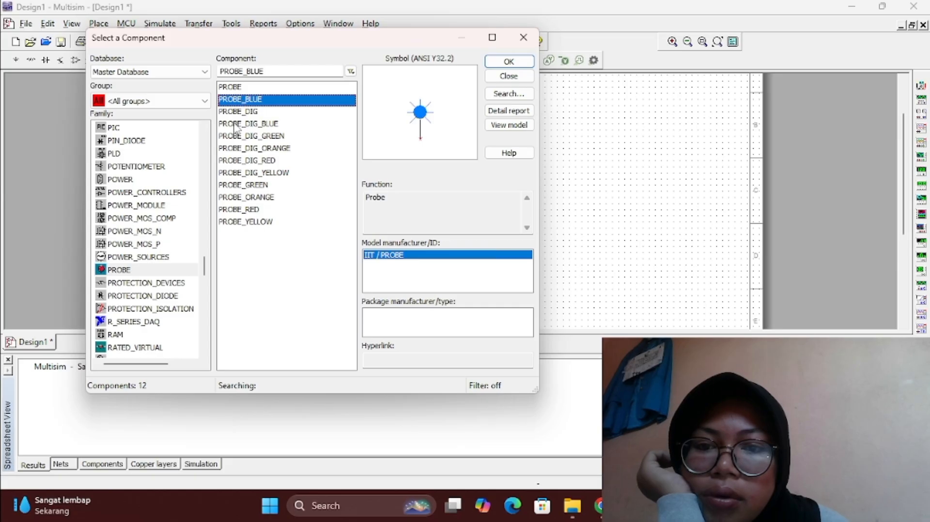
{"action": "left_click", "coordinate": [234, 113]}
{"action": "left_click", "coordinate": [237, 124]}
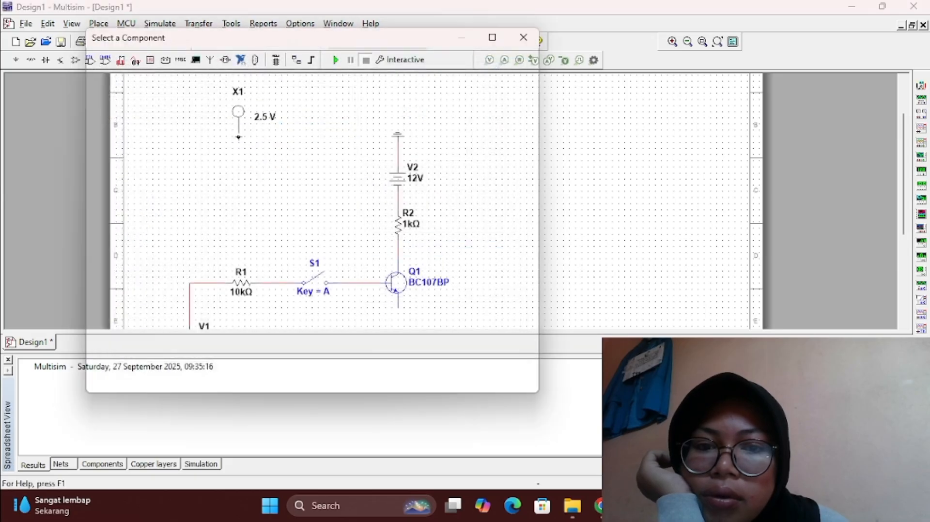
{"action": "left_click", "coordinate": [523, 38]}
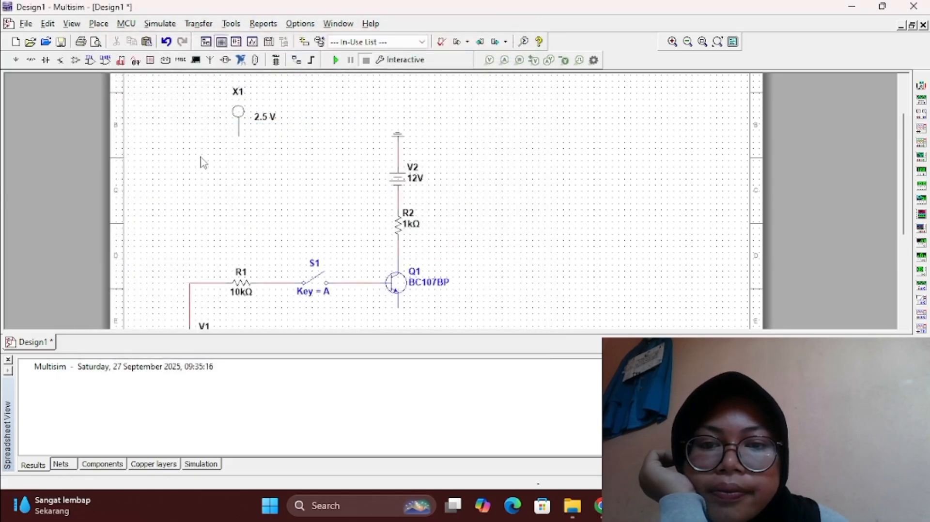
Step: Move probe X1 to the empty area to the right of resistor R2
{"action": "left_click", "coordinate": [235, 114]}
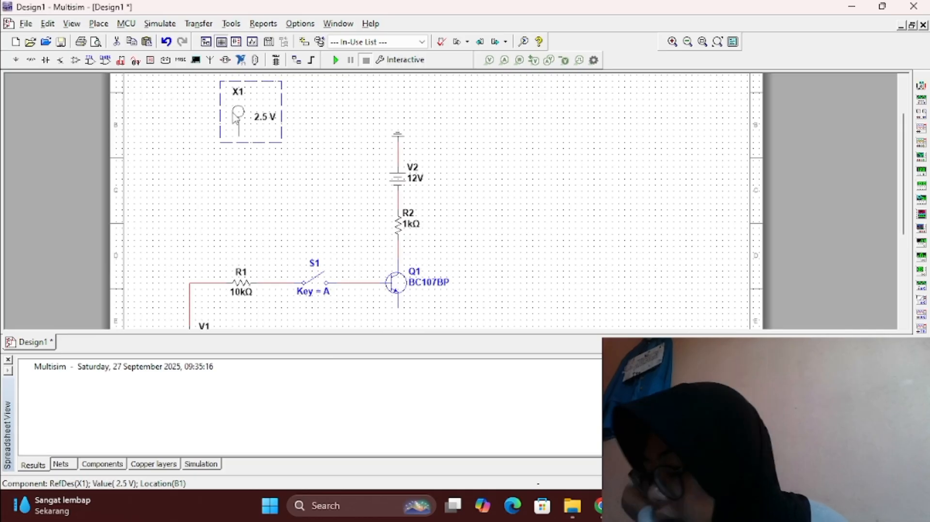
{"action": "left_click_drag", "start_coordinate": [236, 118], "coordinate": [499, 227]}
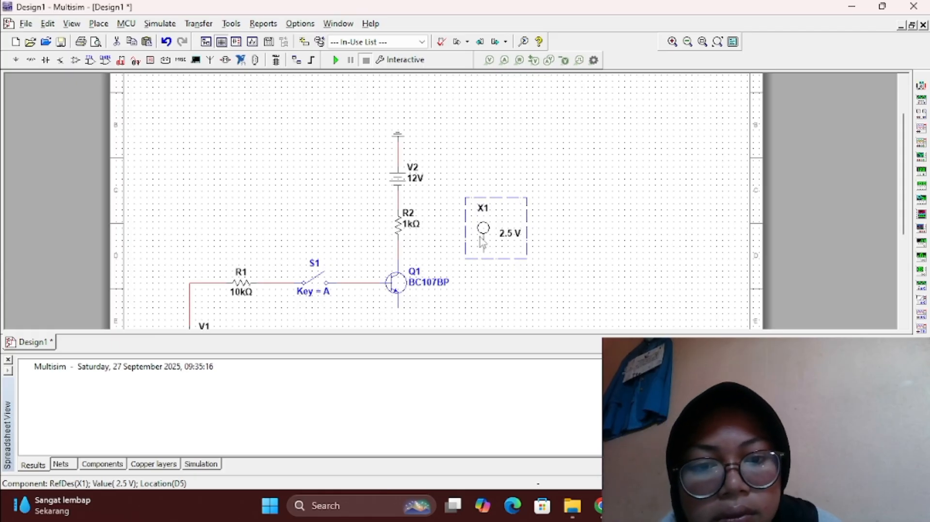
{"action": "left_click_drag", "start_coordinate": [486, 236], "coordinate": [498, 230]}
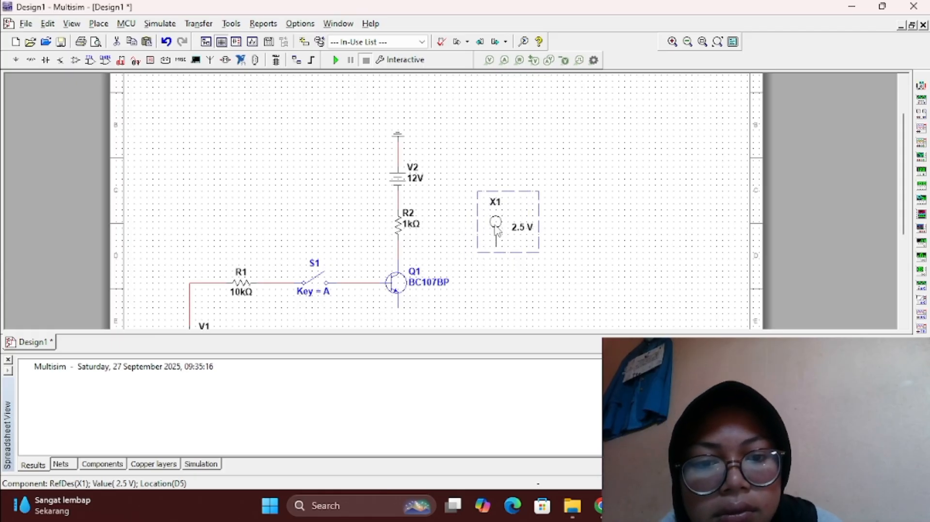
{"action": "left_click", "coordinate": [537, 254]}
{"action": "right_click", "coordinate": [506, 238]}
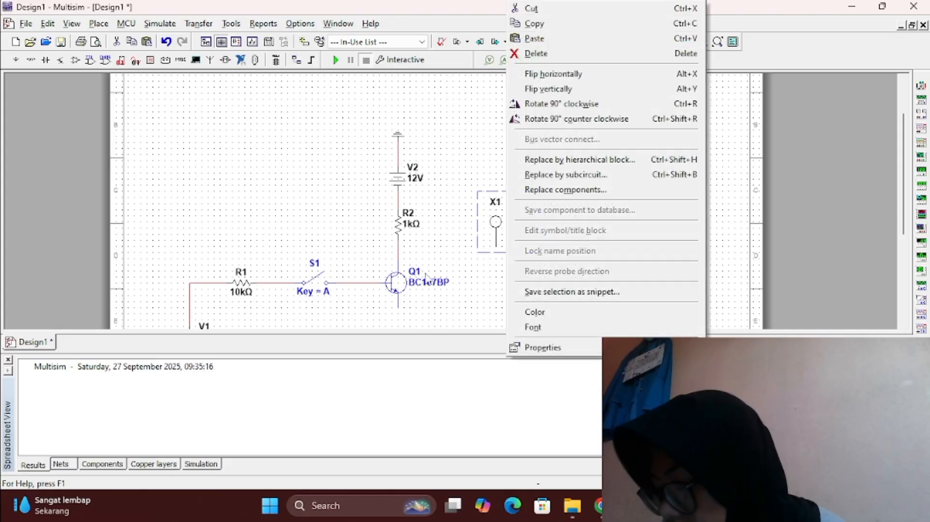
{"action": "left_click", "coordinate": [413, 278]}
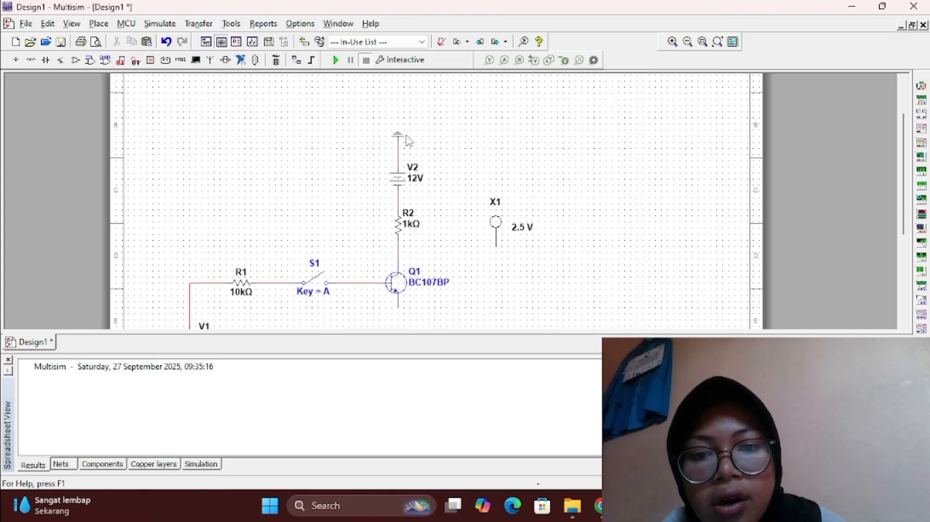
Step: Wire the lead of probe X1 to the connection between resistor R2 and the collector of transistor Q1
{"action": "scroll", "coordinate": [409, 141], "scroll_direction": "down", "scroll_amount": 1}
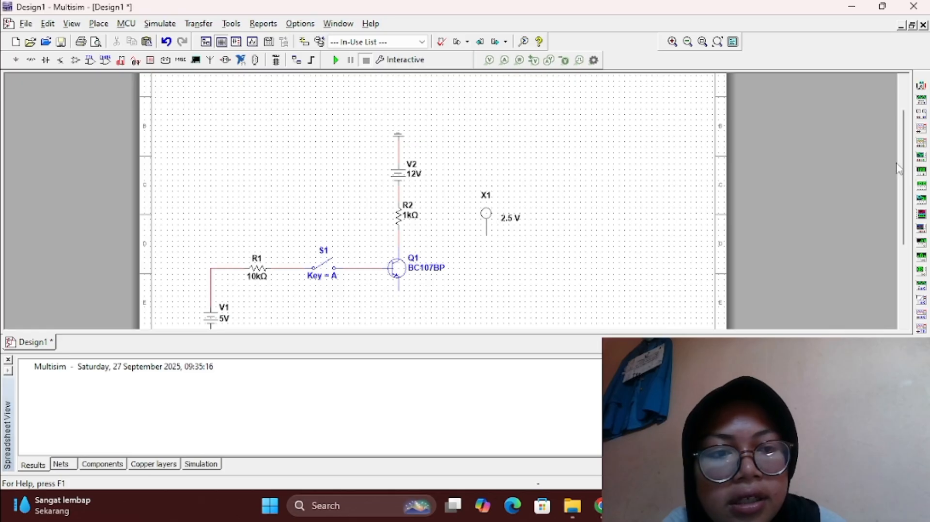
{"action": "left_click_drag", "start_coordinate": [898, 168], "coordinate": [899, 196]}
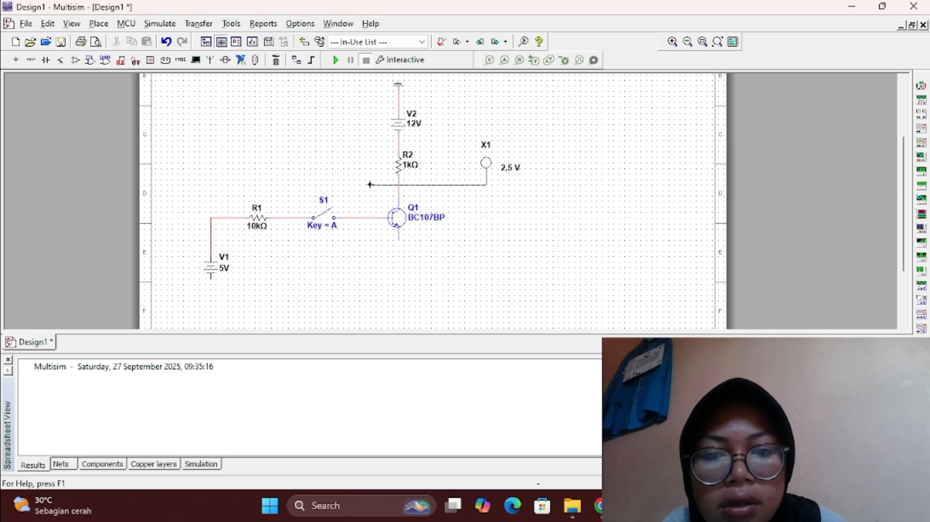
{"action": "left_click", "coordinate": [397, 185]}
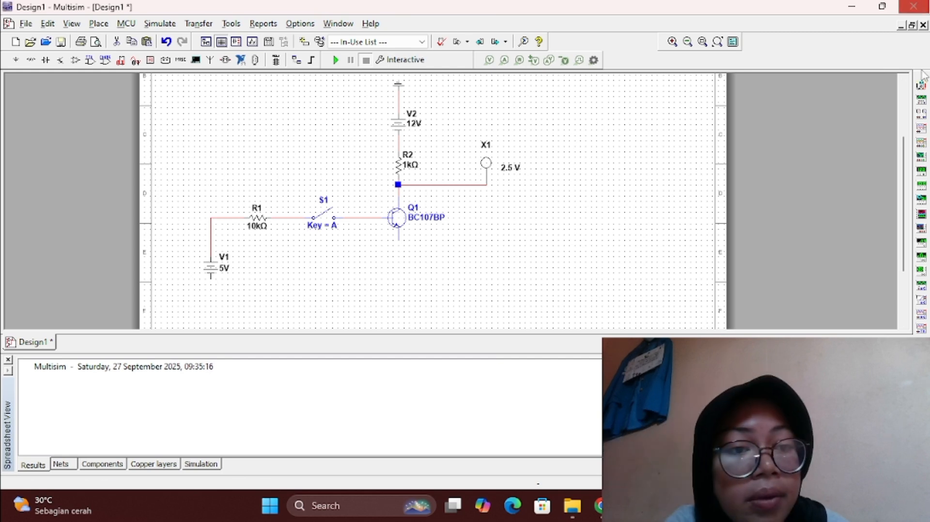
Step: Place a multimeter to the right of probe X1 and wire its positive terminal to the probe's collector wire
{"action": "left_click", "coordinate": [926, 91]}
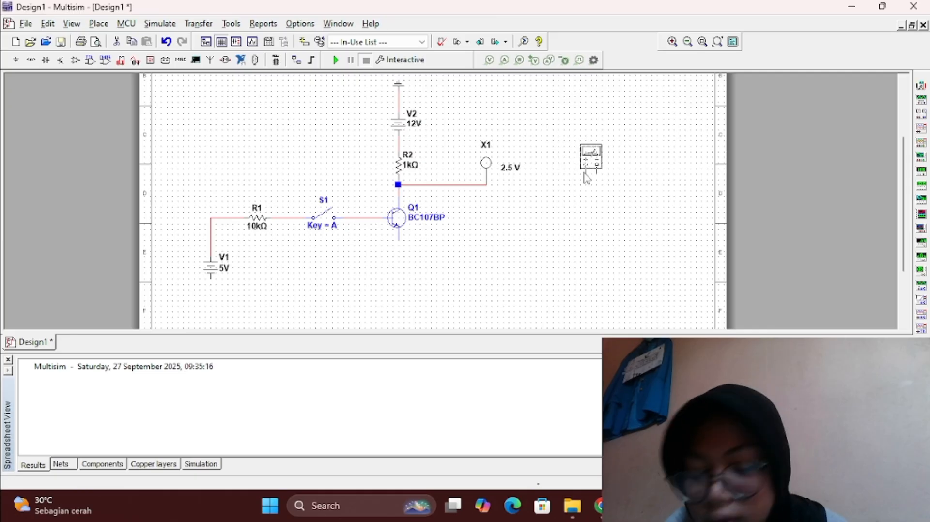
{"action": "left_click", "coordinate": [586, 164]}
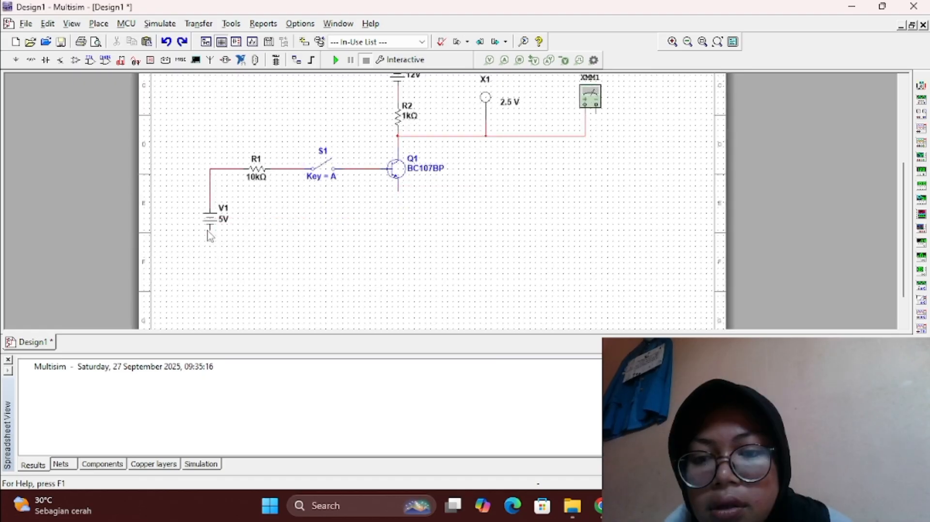
Step: Wire the lower terminal of source V1 to transistor Q1's emitter, and the multimeter's negative terminal to that same bottom wire
{"action": "left_click", "coordinate": [209, 231]}
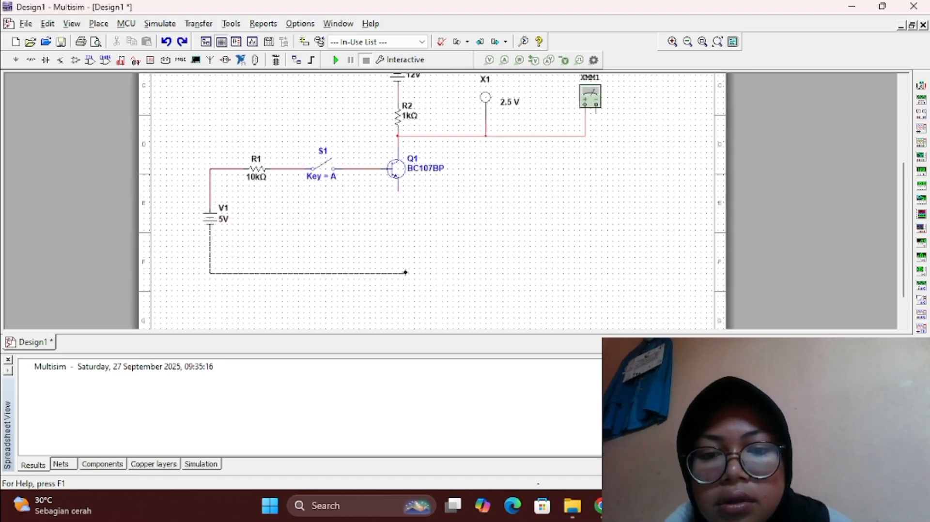
{"action": "left_click", "coordinate": [397, 190]}
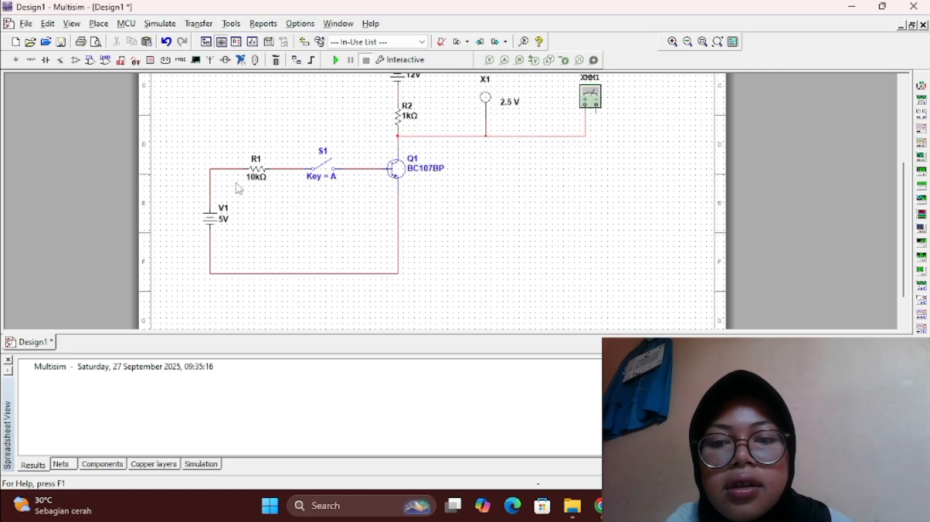
{"action": "left_click", "coordinate": [596, 113]}
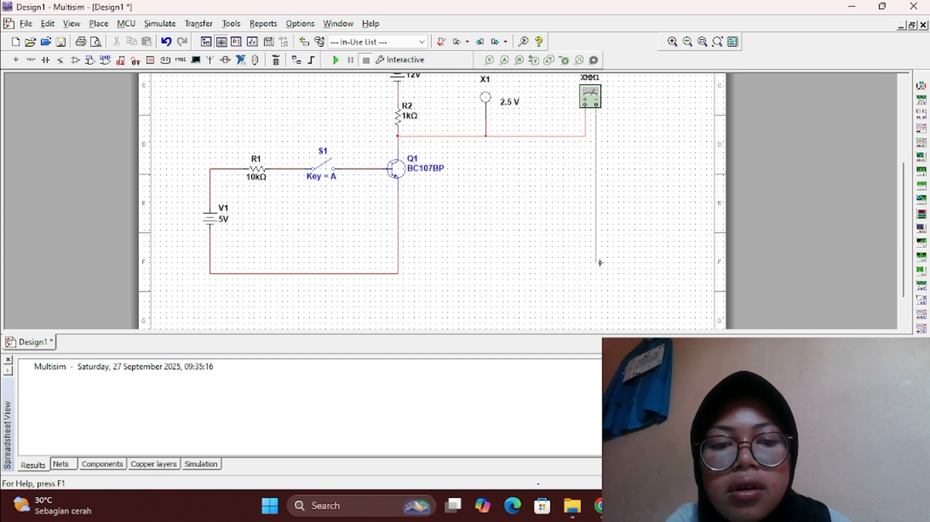
{"action": "left_click", "coordinate": [395, 272]}
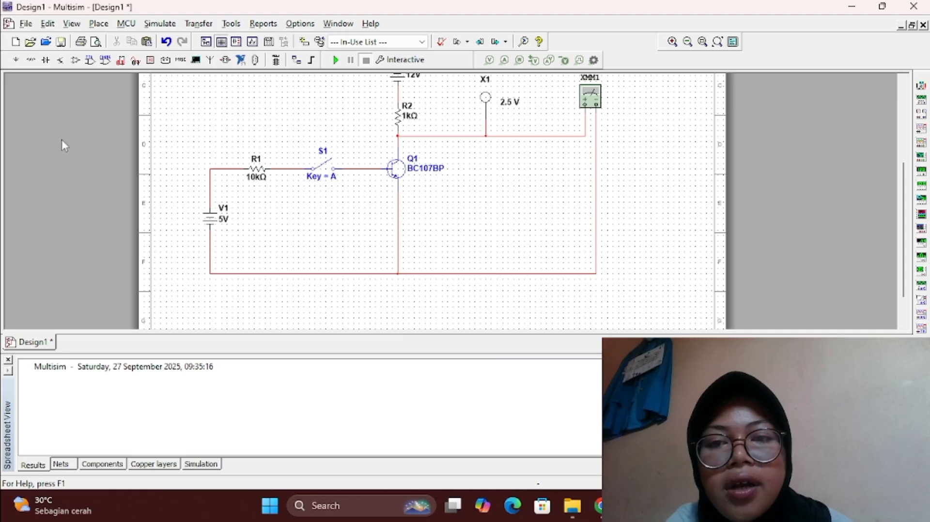
Step: Place a GROUND from the POWER_SOURCES family below transistor Q1 and connect it to the bottom wire under the emitter
{"action": "left_click", "coordinate": [45, 60]}
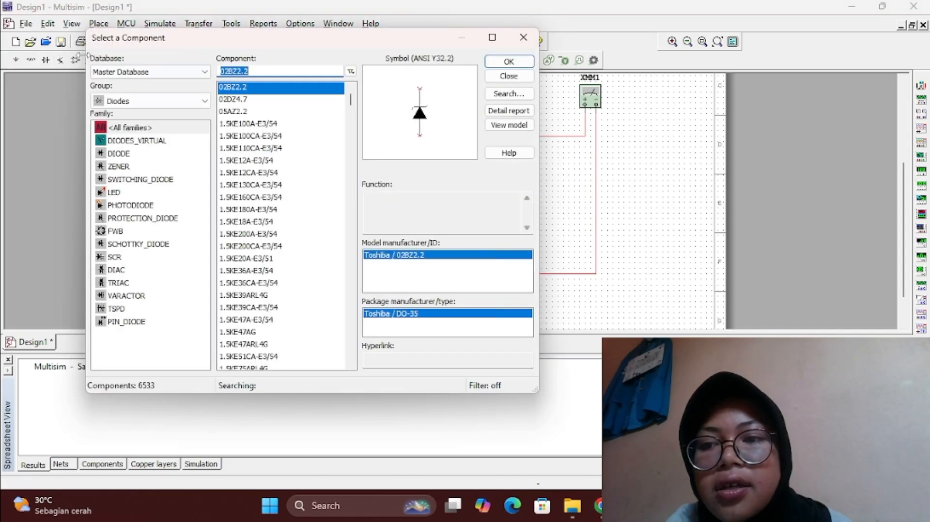
{"action": "left_click", "coordinate": [31, 62]}
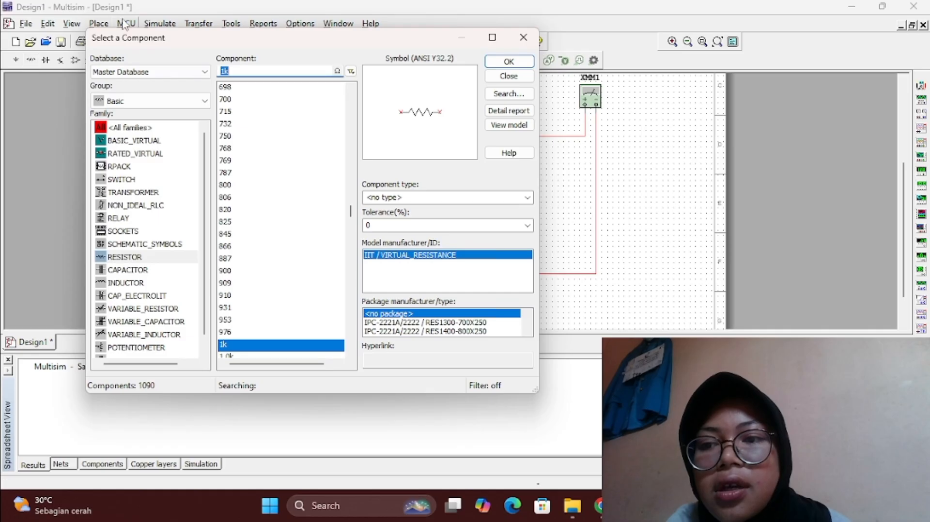
{"action": "left_click", "coordinate": [158, 101]}
{"action": "left_click", "coordinate": [142, 130]}
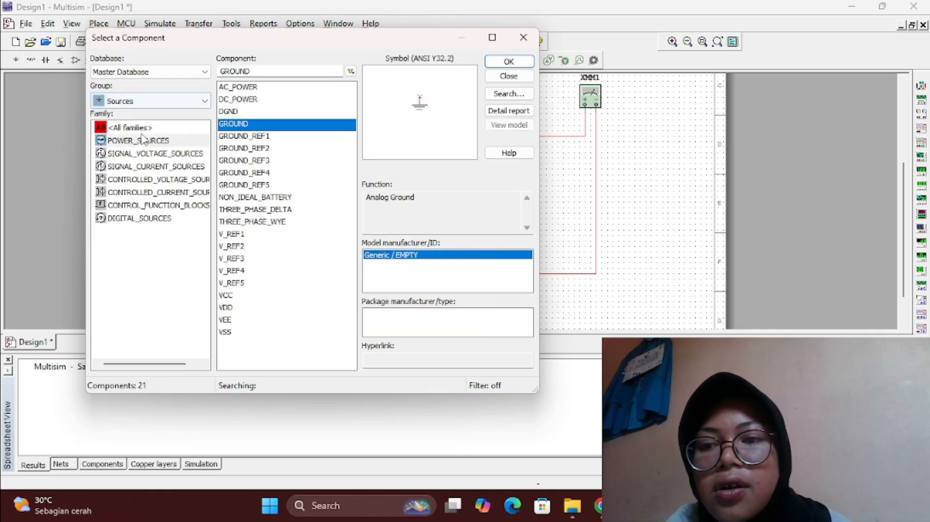
{"action": "left_click", "coordinate": [171, 141]}
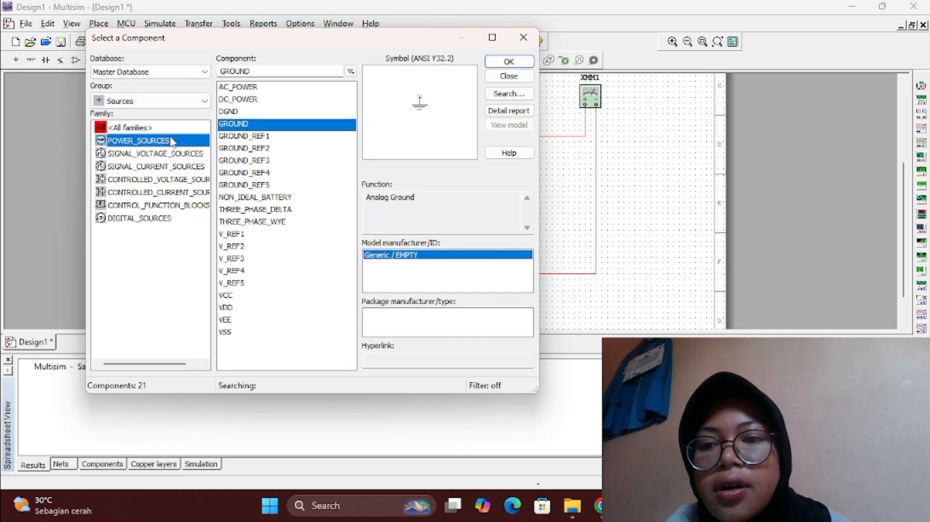
{"action": "double_click", "coordinate": [227, 124]}
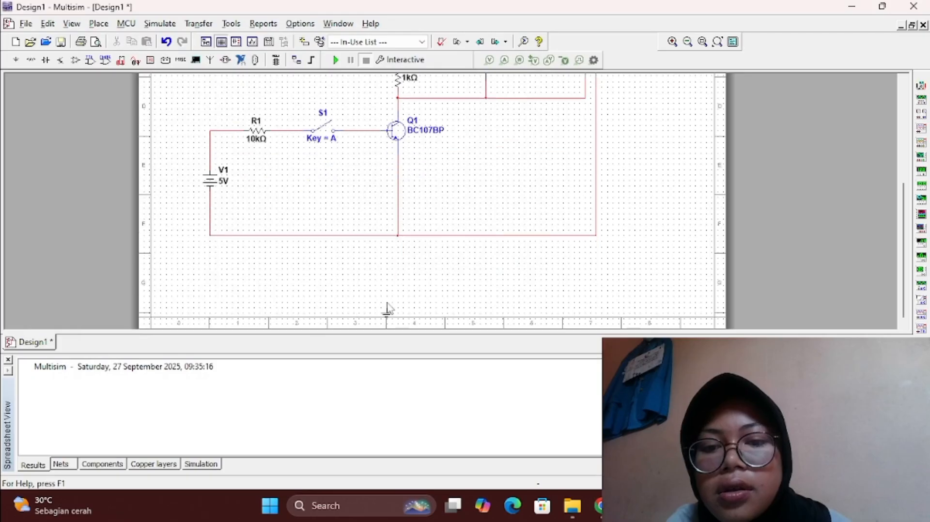
{"action": "left_click", "coordinate": [398, 270]}
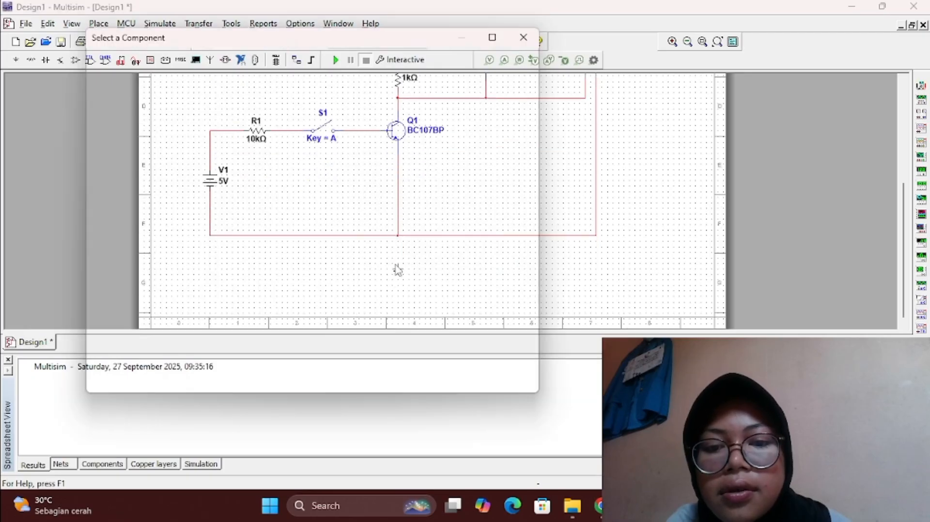
{"action": "left_click", "coordinate": [523, 38]}
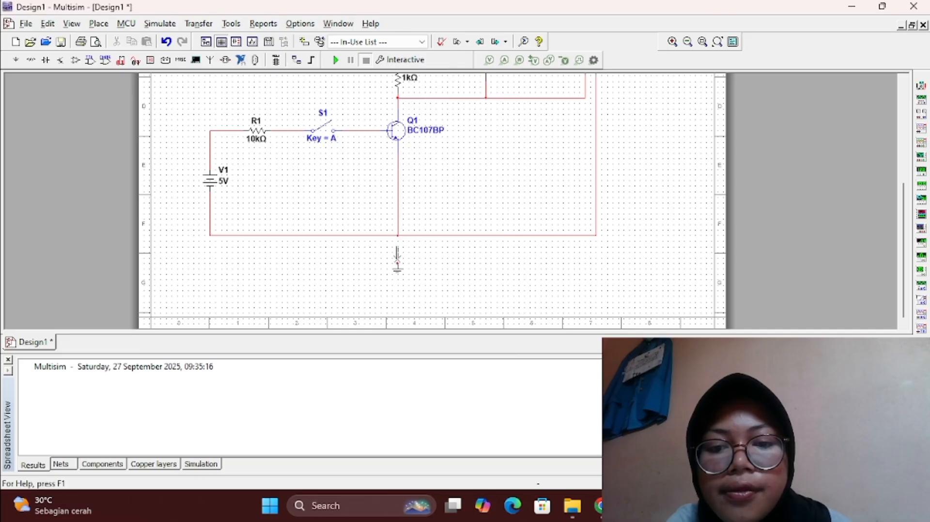
{"action": "left_click", "coordinate": [398, 265]}
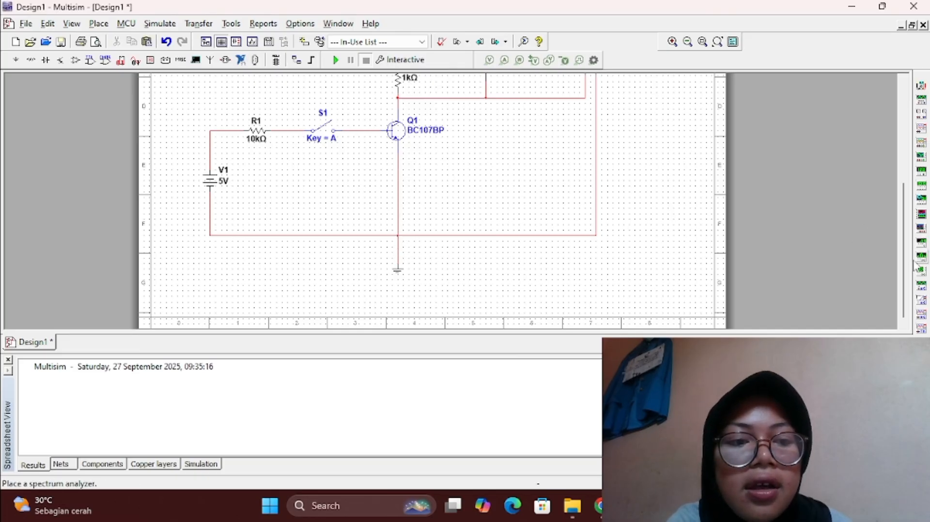
Step: Simulate the circuit with switch S1 open, reading DC voltage, current and resistance on multimeter XMM1, and stop the simulation
{"action": "scroll", "coordinate": [904, 237], "scroll_direction": "up", "scroll_amount": 3}
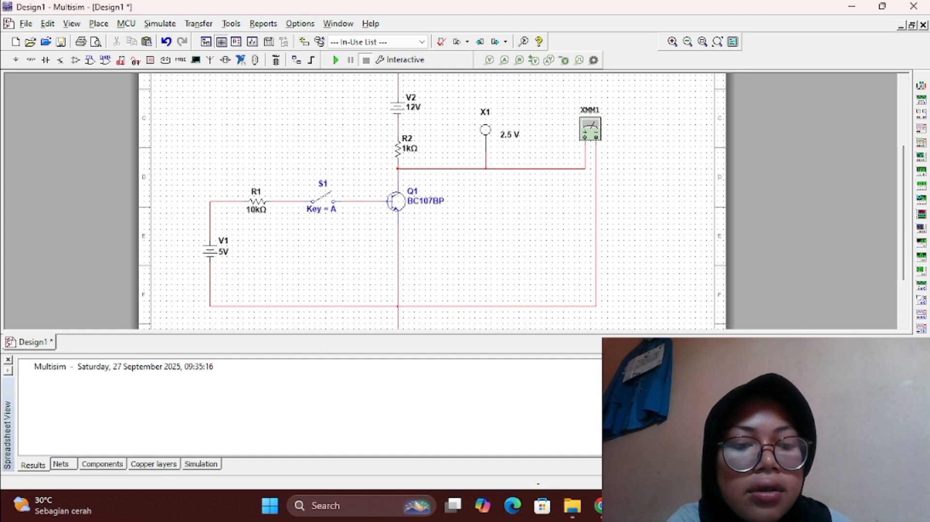
{"action": "scroll", "coordinate": [679, 264], "scroll_direction": "down", "scroll_amount": 2}
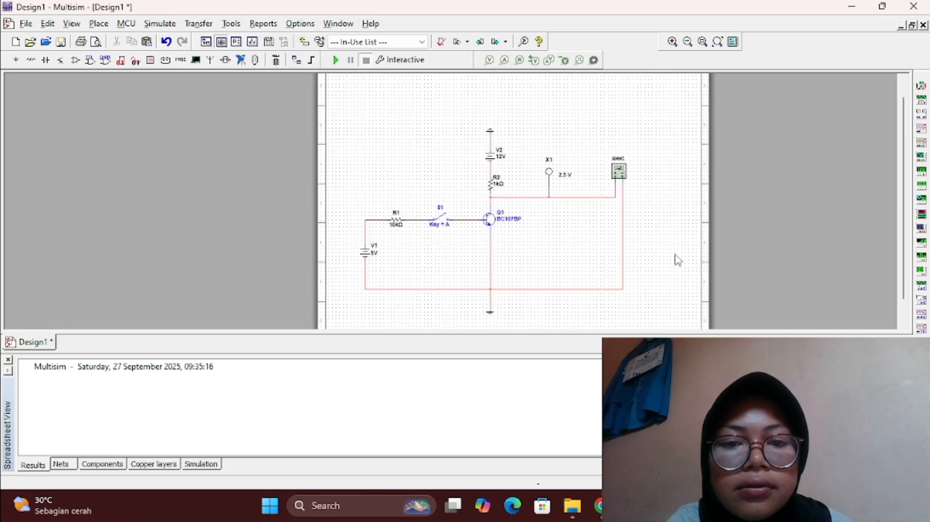
{"action": "scroll", "coordinate": [677, 260], "scroll_direction": "up", "scroll_amount": 1}
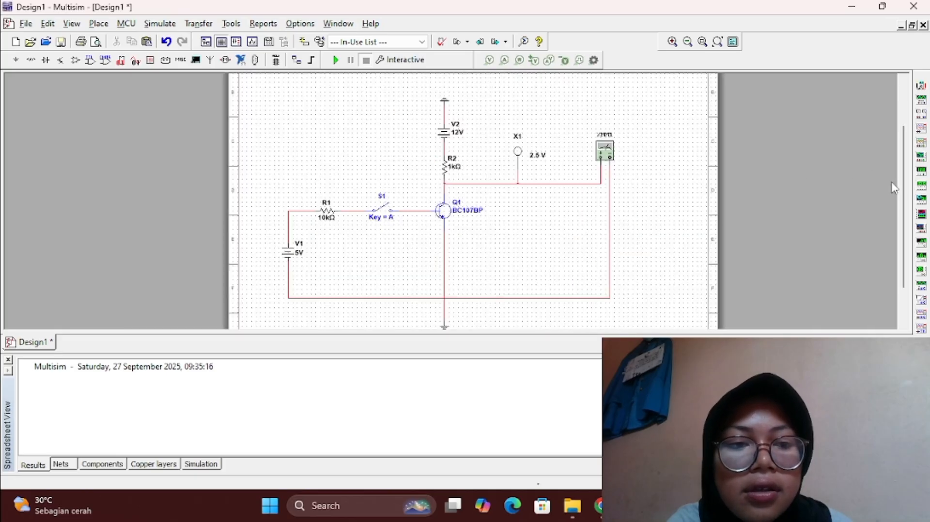
{"action": "left_click_drag", "start_coordinate": [903, 189], "coordinate": [903, 195]}
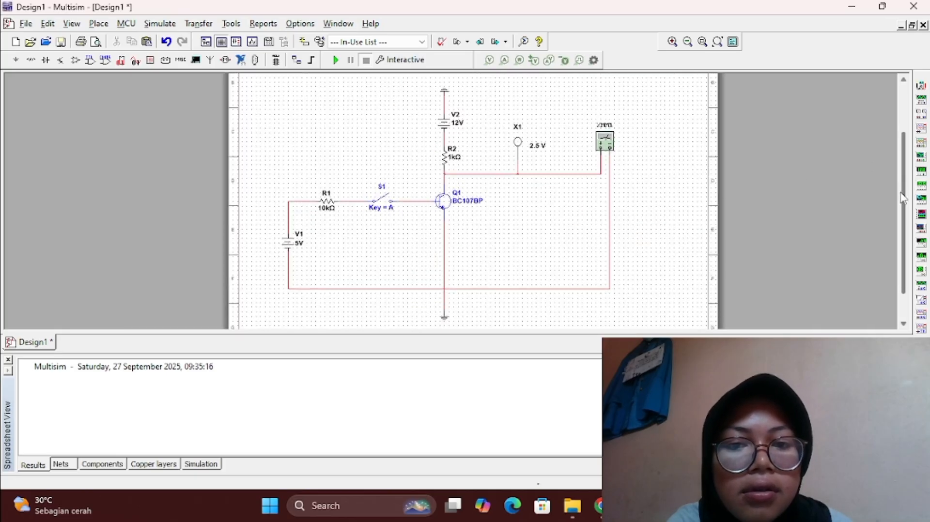
{"action": "left_click", "coordinate": [602, 140]}
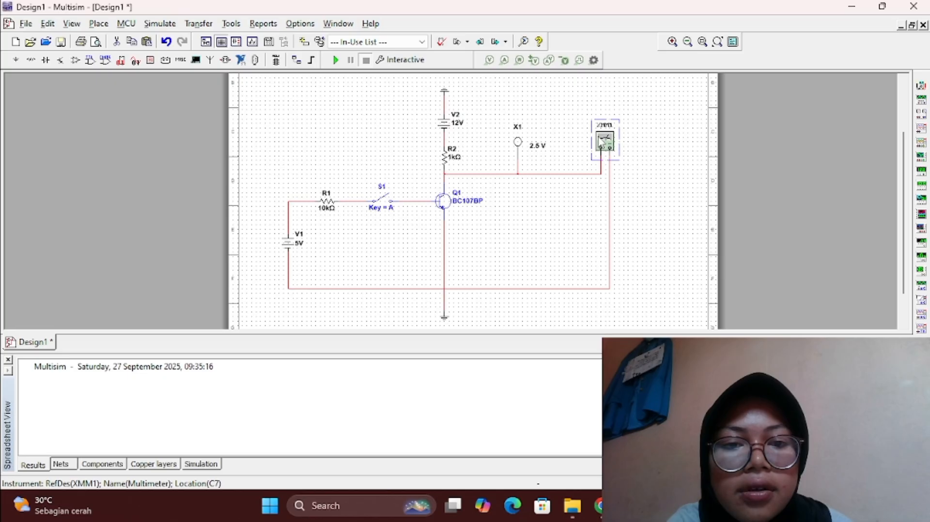
{"action": "left_click", "coordinate": [335, 60]}
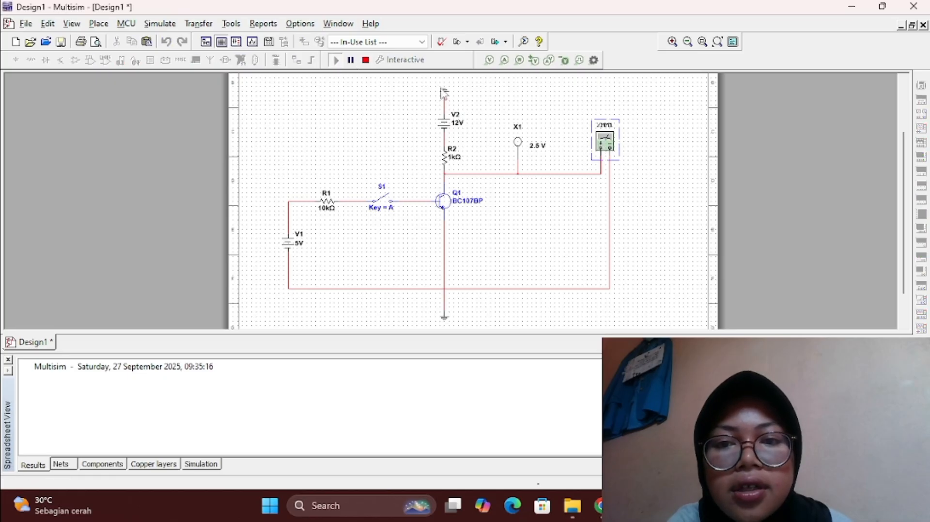
{"action": "double_click", "coordinate": [598, 140]}
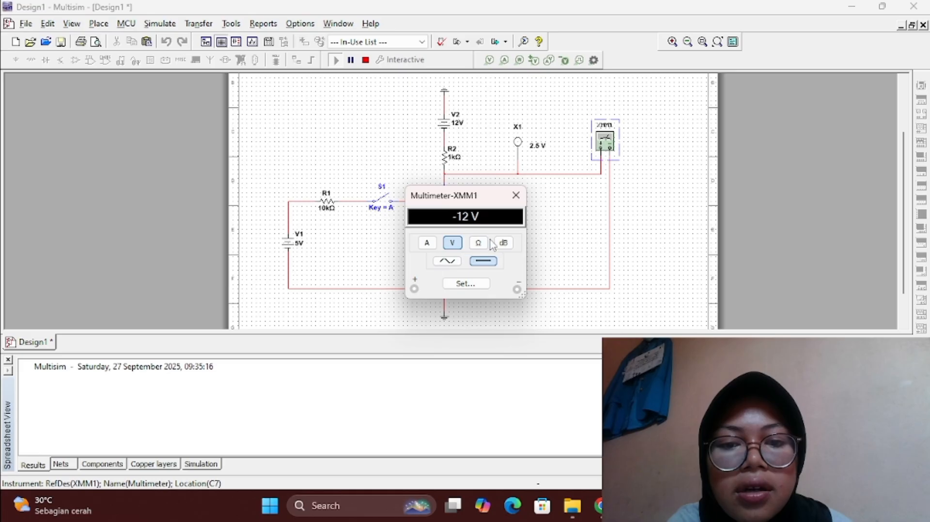
{"action": "left_click", "coordinate": [427, 244]}
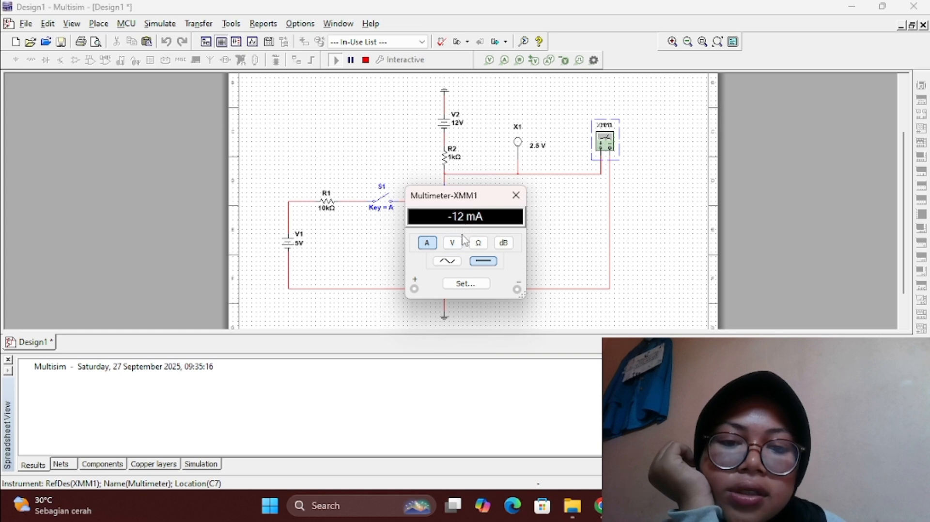
{"action": "left_click", "coordinate": [452, 243]}
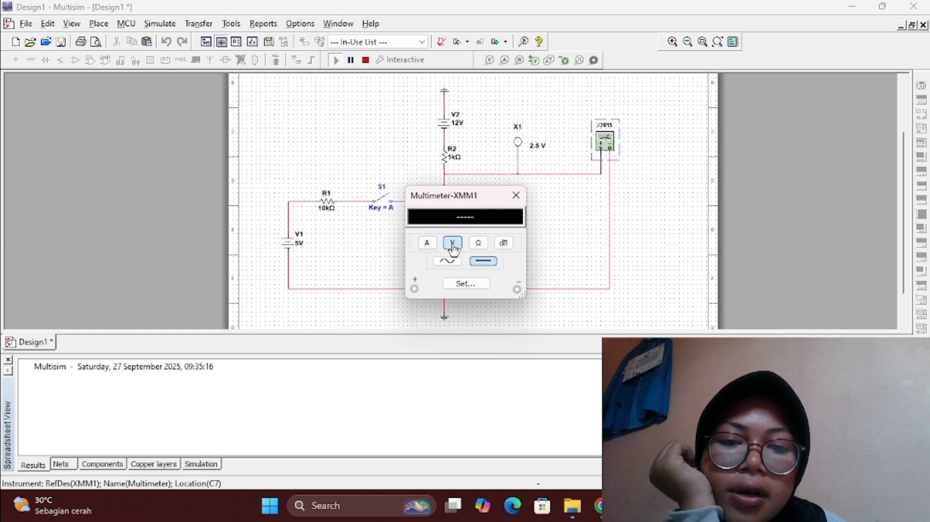
{"action": "left_click", "coordinate": [479, 244]}
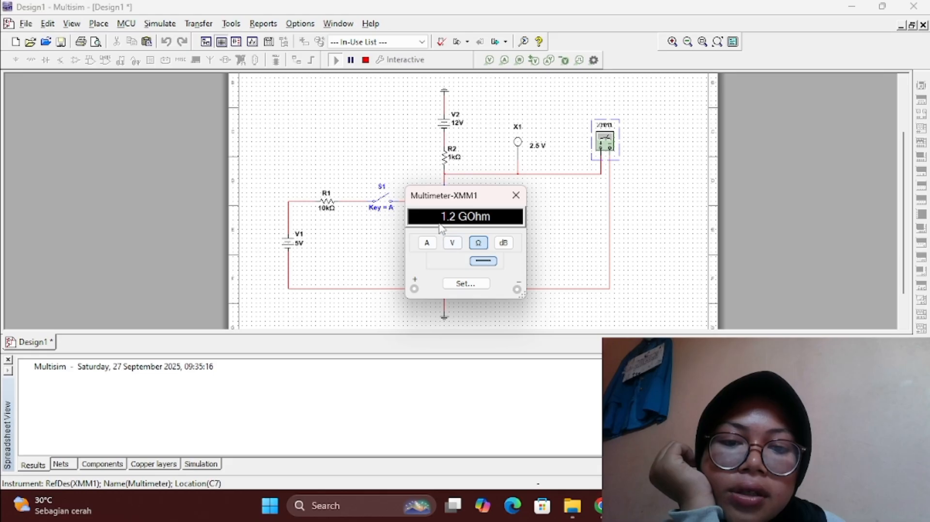
{"action": "left_click", "coordinate": [515, 196]}
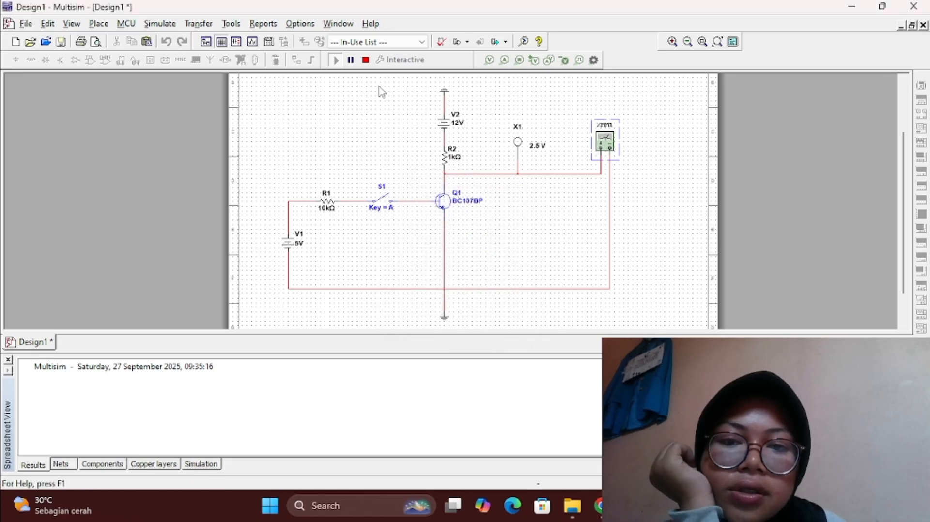
{"action": "left_click", "coordinate": [366, 59]}
Step: Close switch S1 and open the readout of multimeter XMM1
{"action": "left_click", "coordinate": [387, 209]}
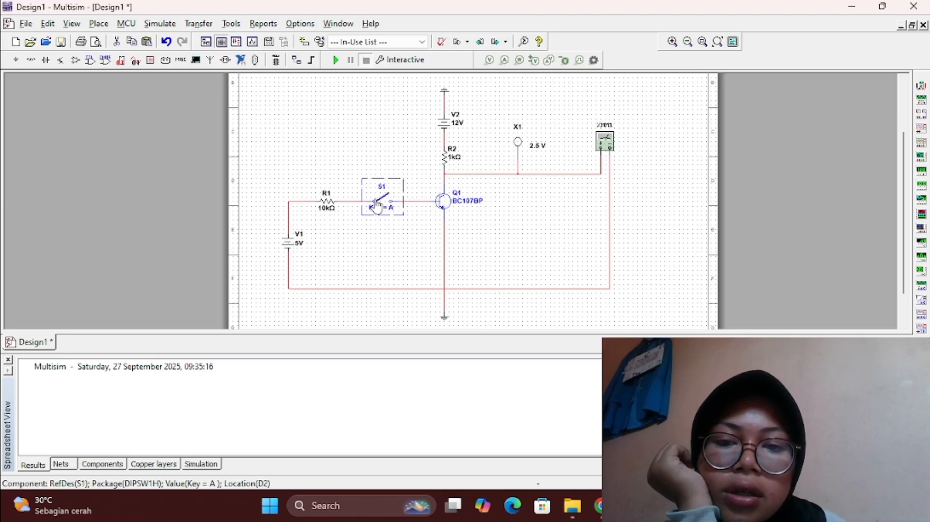
{"action": "left_click", "coordinate": [377, 206]}
{"action": "left_click", "coordinate": [598, 148]}
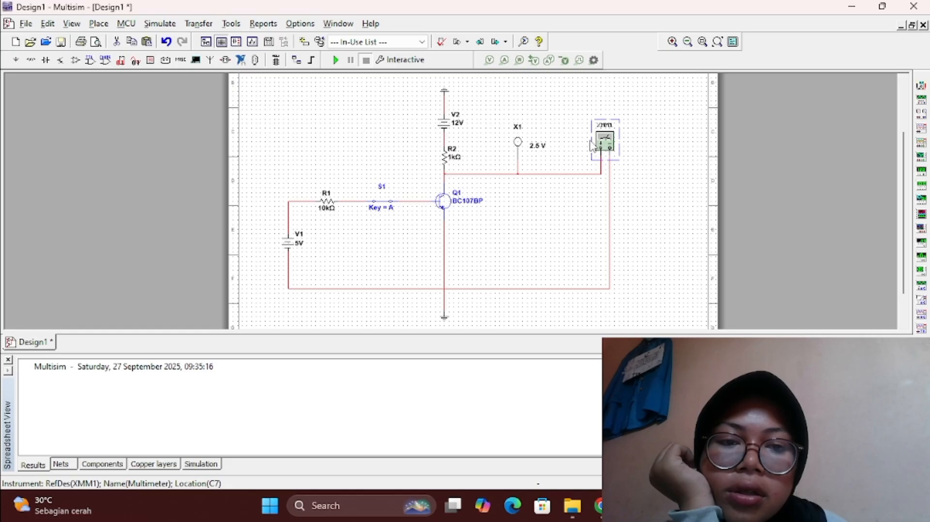
{"action": "left_click", "coordinate": [591, 145]}
{"action": "left_click", "coordinate": [602, 143]}
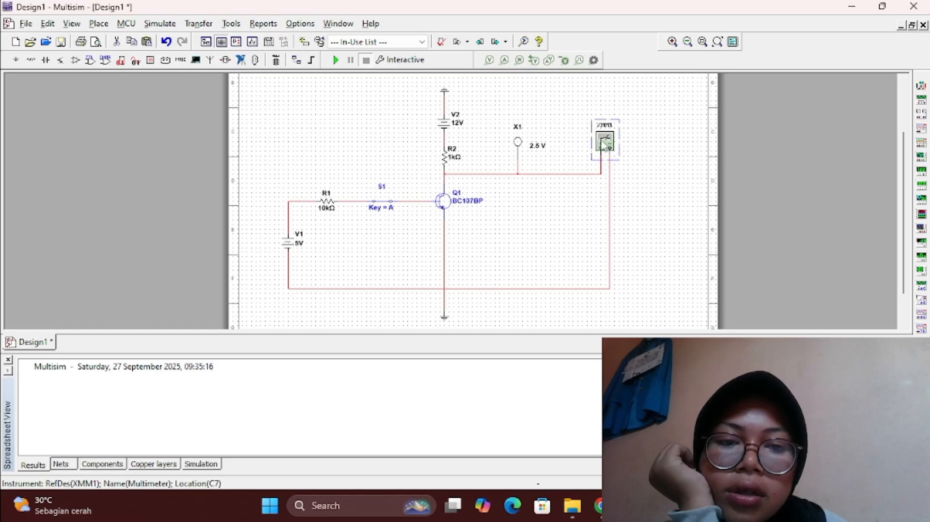
{"action": "double_click", "coordinate": [604, 142]}
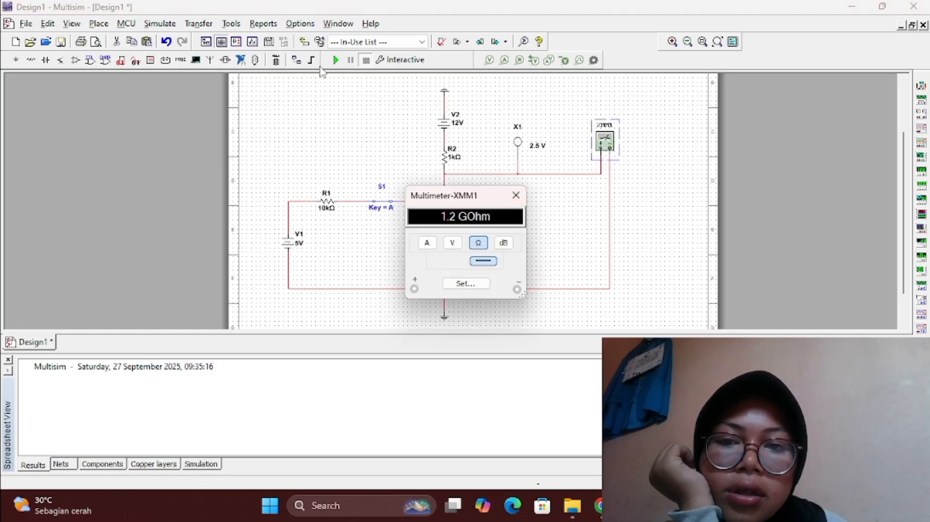
Step: Simulate the circuit with switch S1 closed, reading resistance, DC voltage and current on multimeter XMM1, and stop the simulation
{"action": "left_click", "coordinate": [333, 60]}
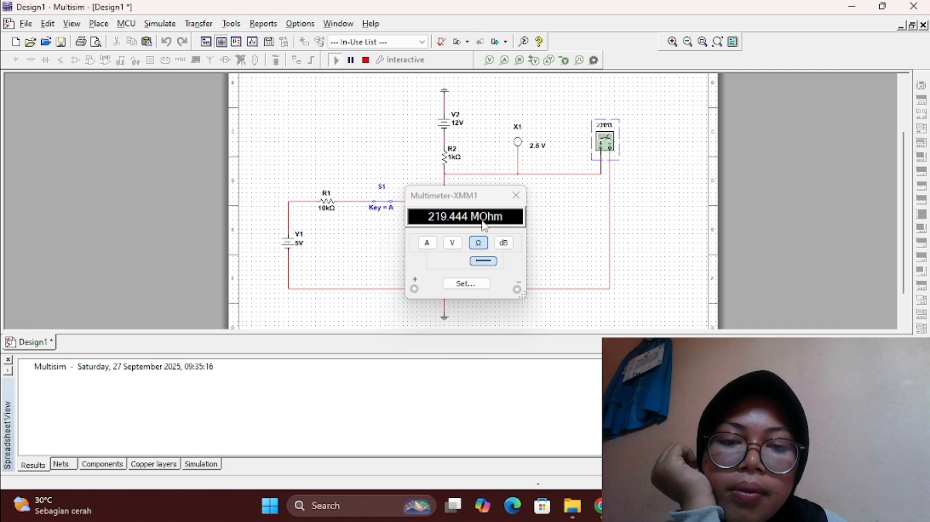
{"action": "left_click", "coordinate": [453, 243]}
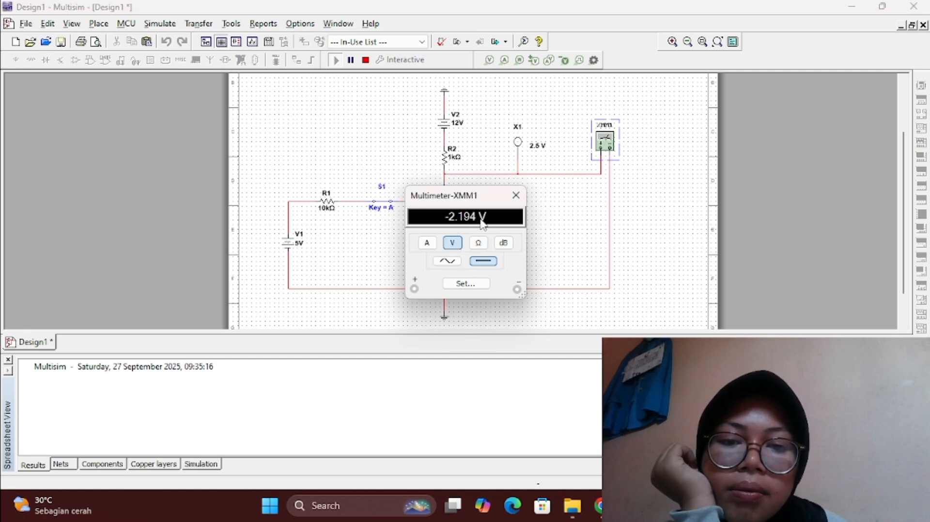
{"action": "left_click", "coordinate": [427, 243]}
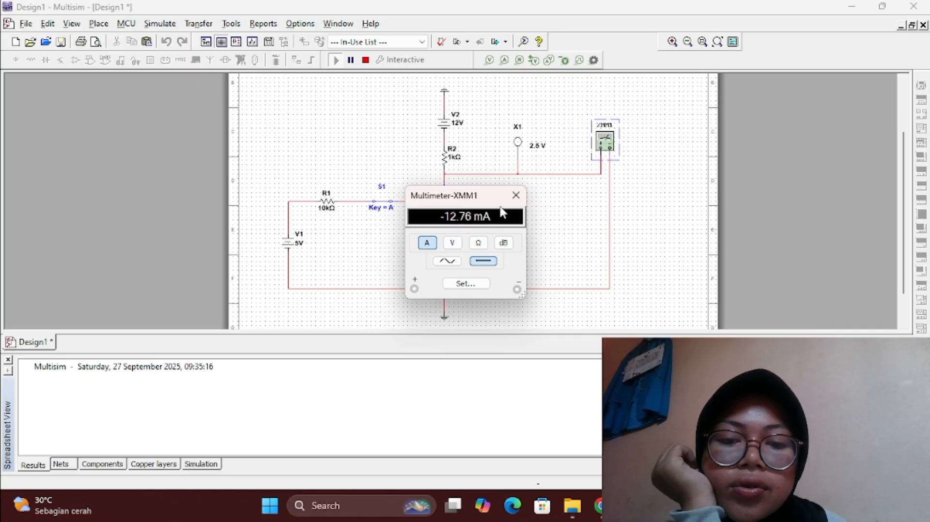
{"action": "left_click", "coordinate": [516, 196]}
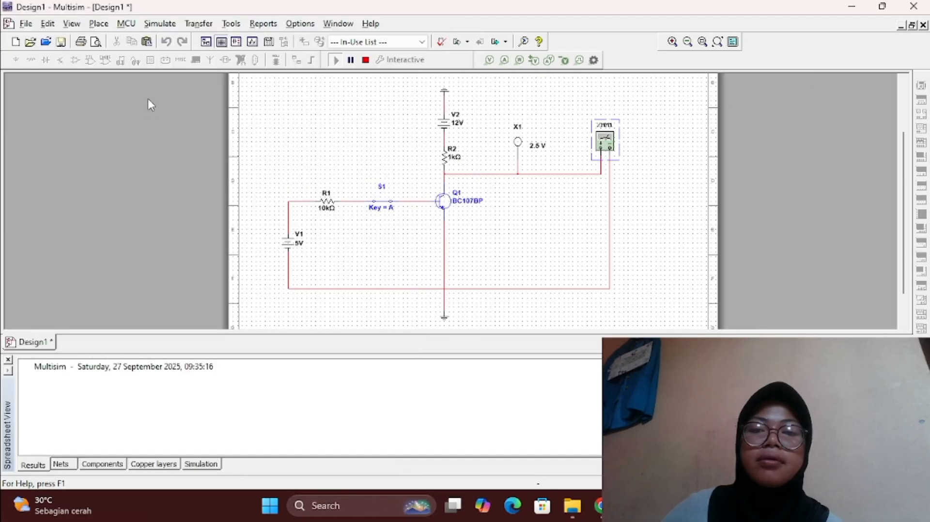
{"action": "left_click", "coordinate": [366, 59]}
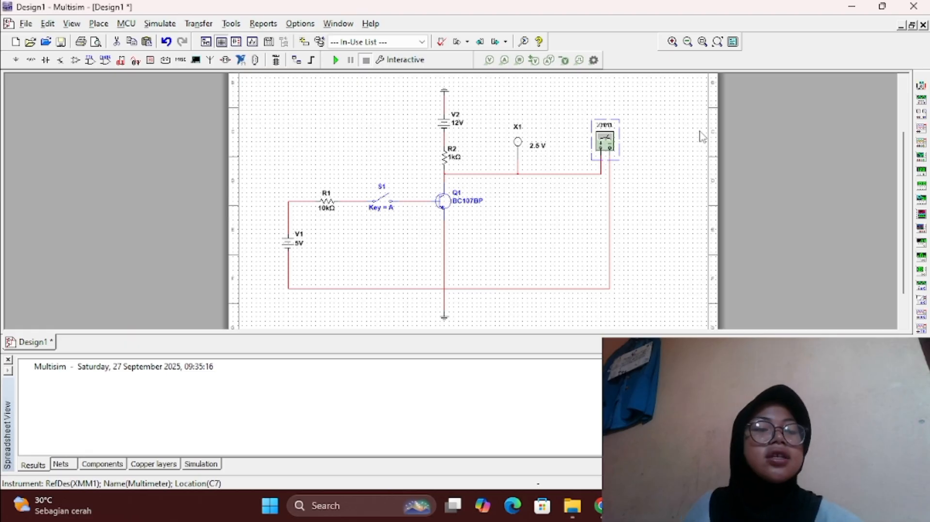
{"action": "scroll", "coordinate": [702, 137], "scroll_direction": "up", "scroll_amount": 1}
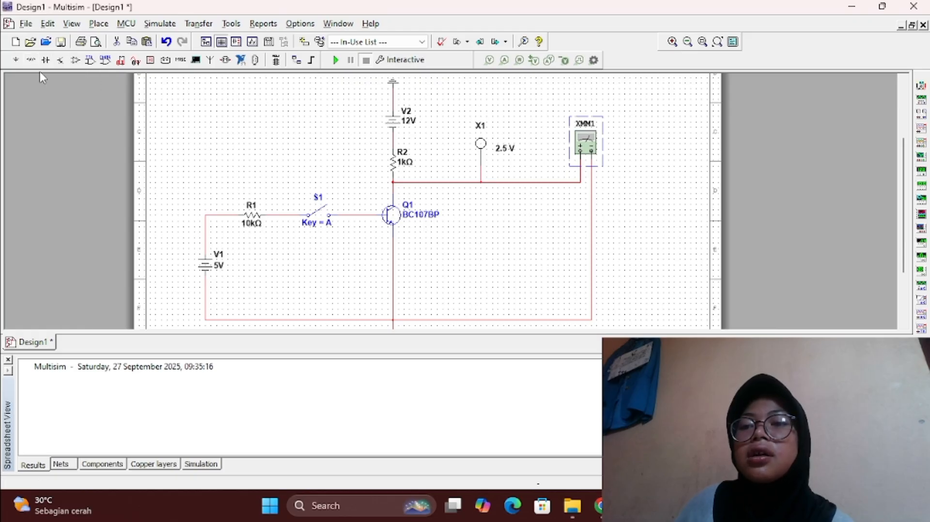
{"action": "left_click", "coordinate": [16, 60]}
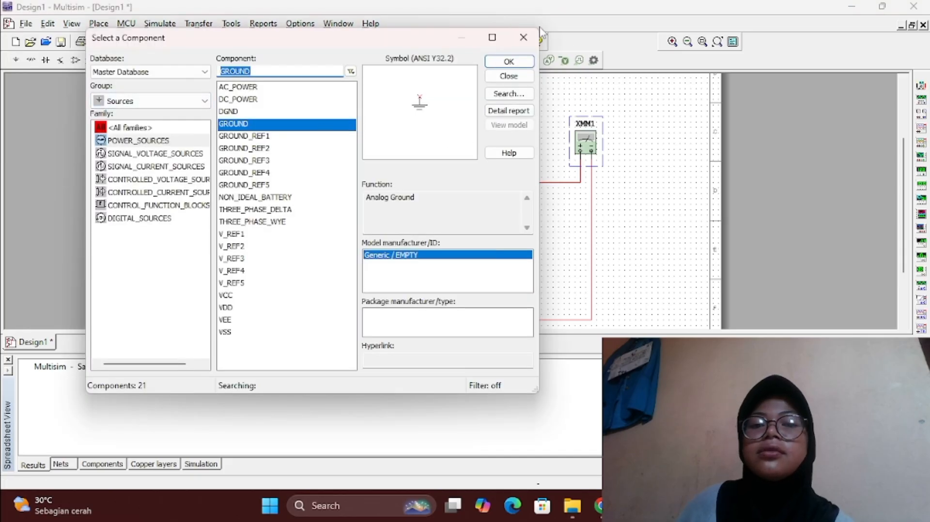
{"action": "left_click", "coordinate": [523, 37]}
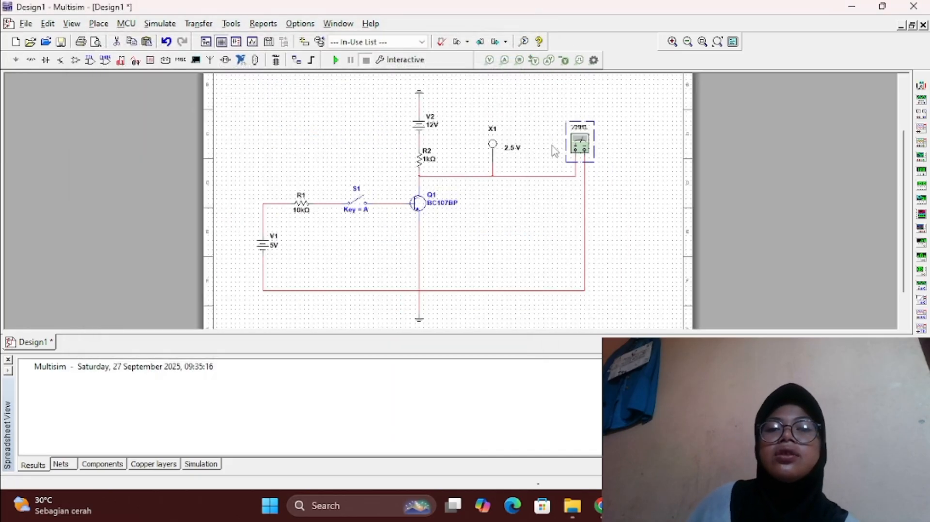